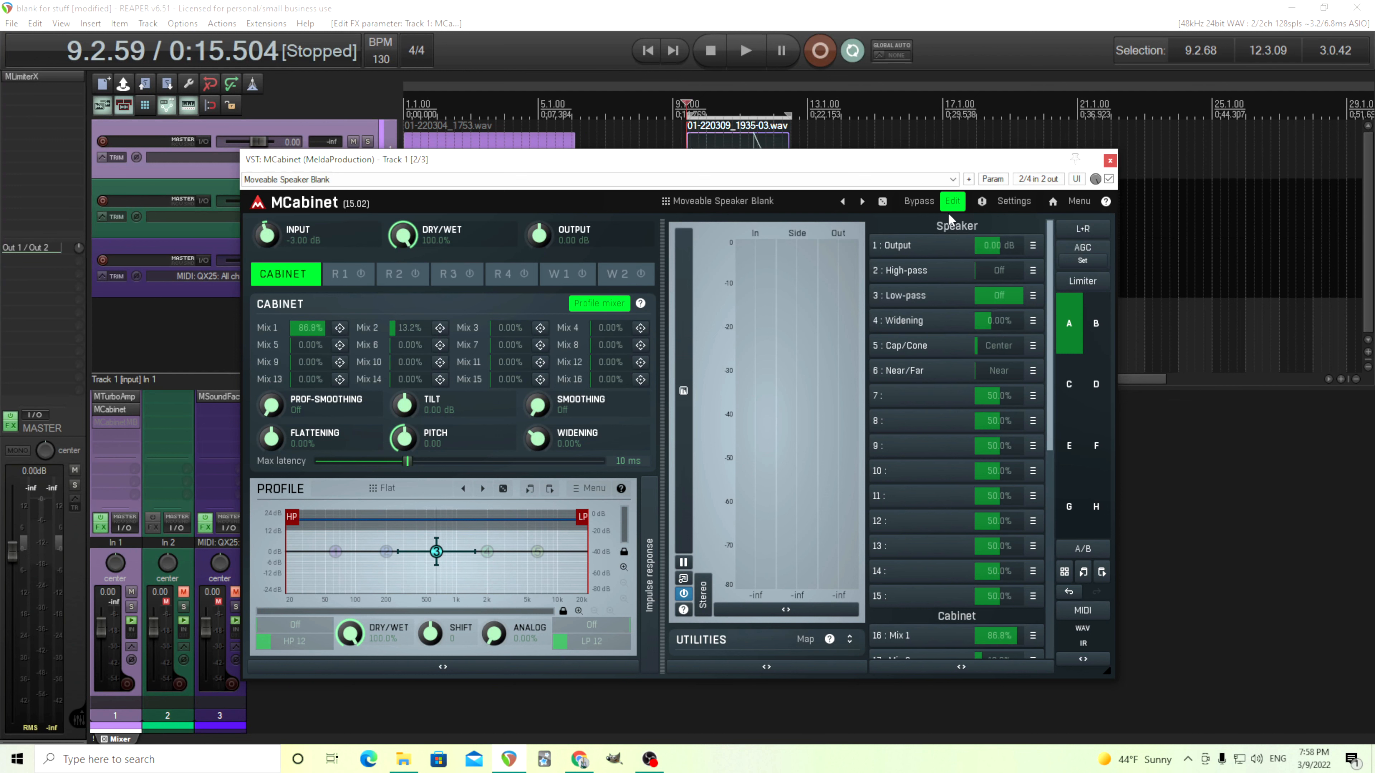
Move the speaker pad's point to Cap/Cone Center and Near/Far Near, and return to the edit screen.
click(953, 201)
drag(621, 571, 536, 571)
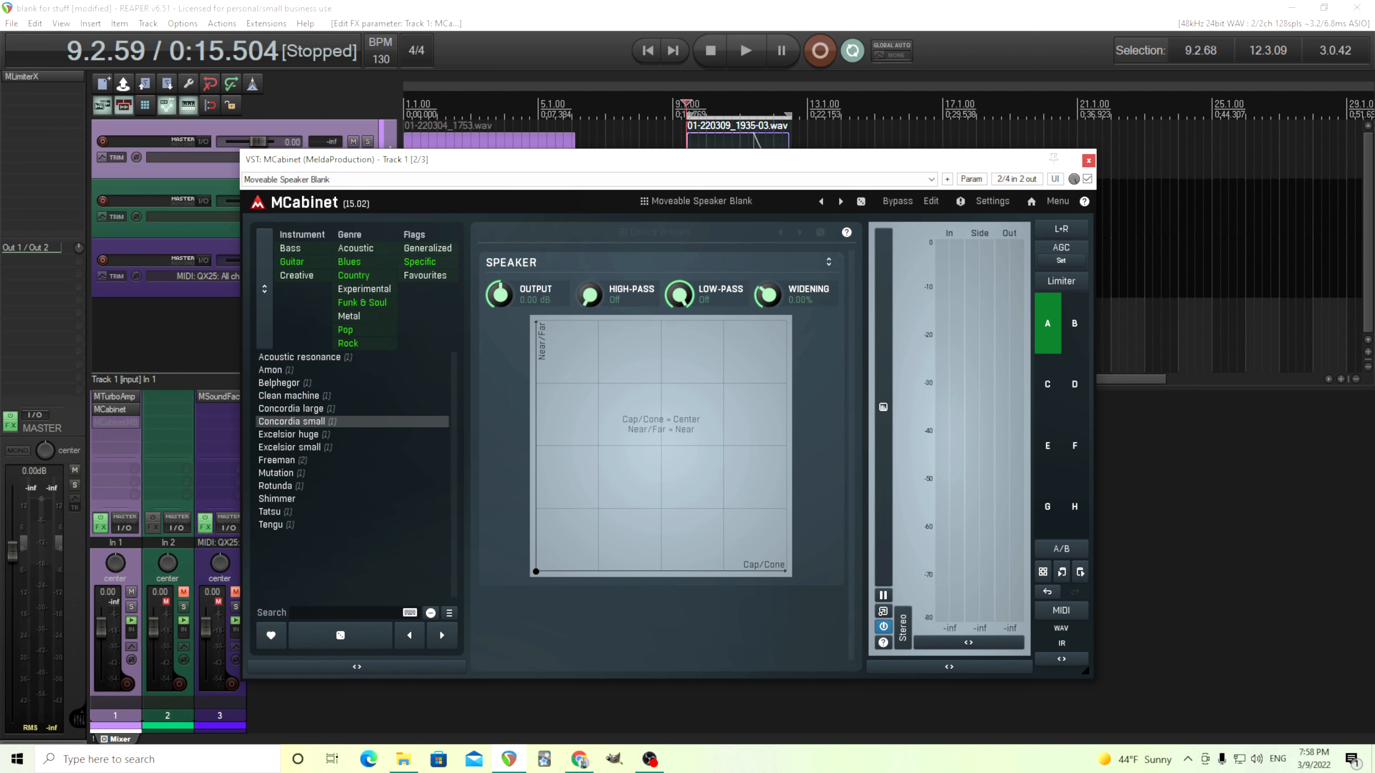
click(930, 201)
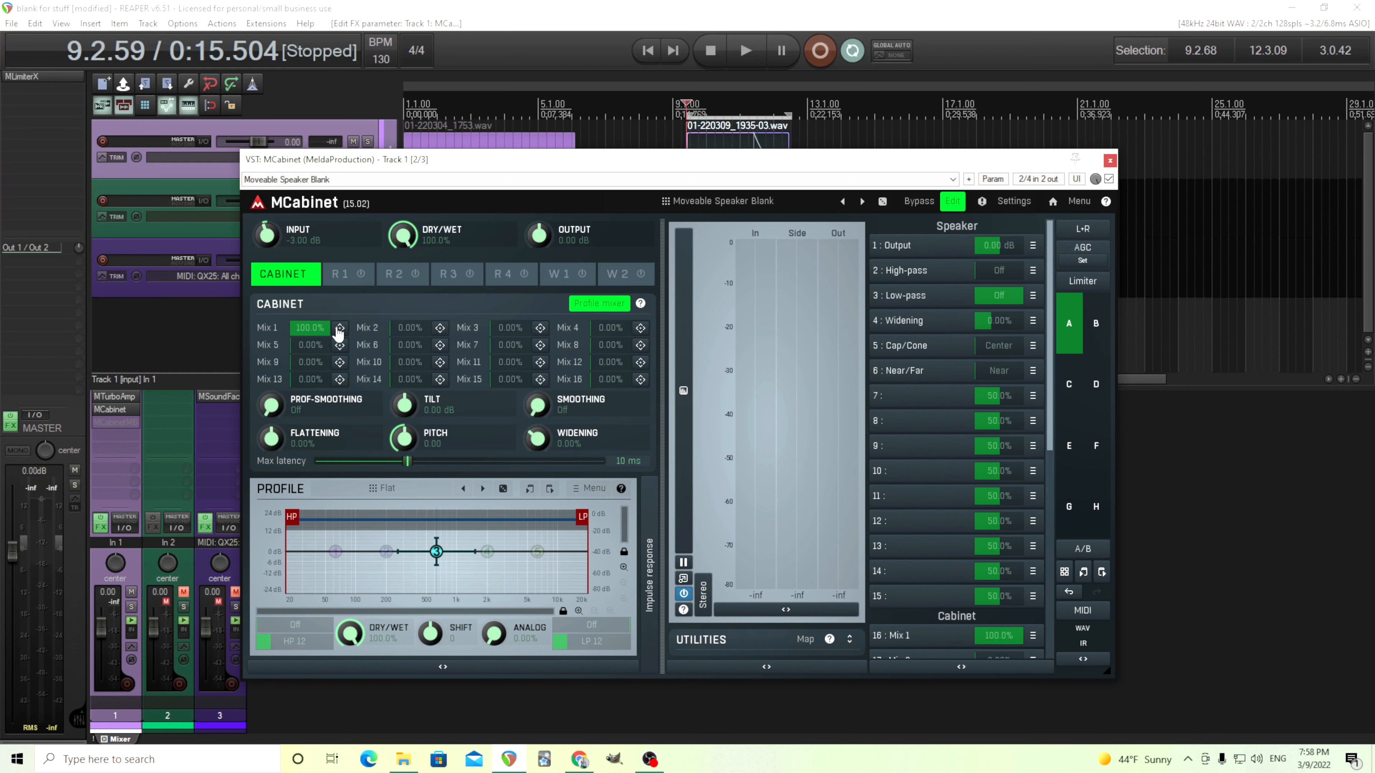
Look through cabinet profile slots 1 to 6 with the profile mixer off, and turn the mixer back on at slot 1.
click(593, 490)
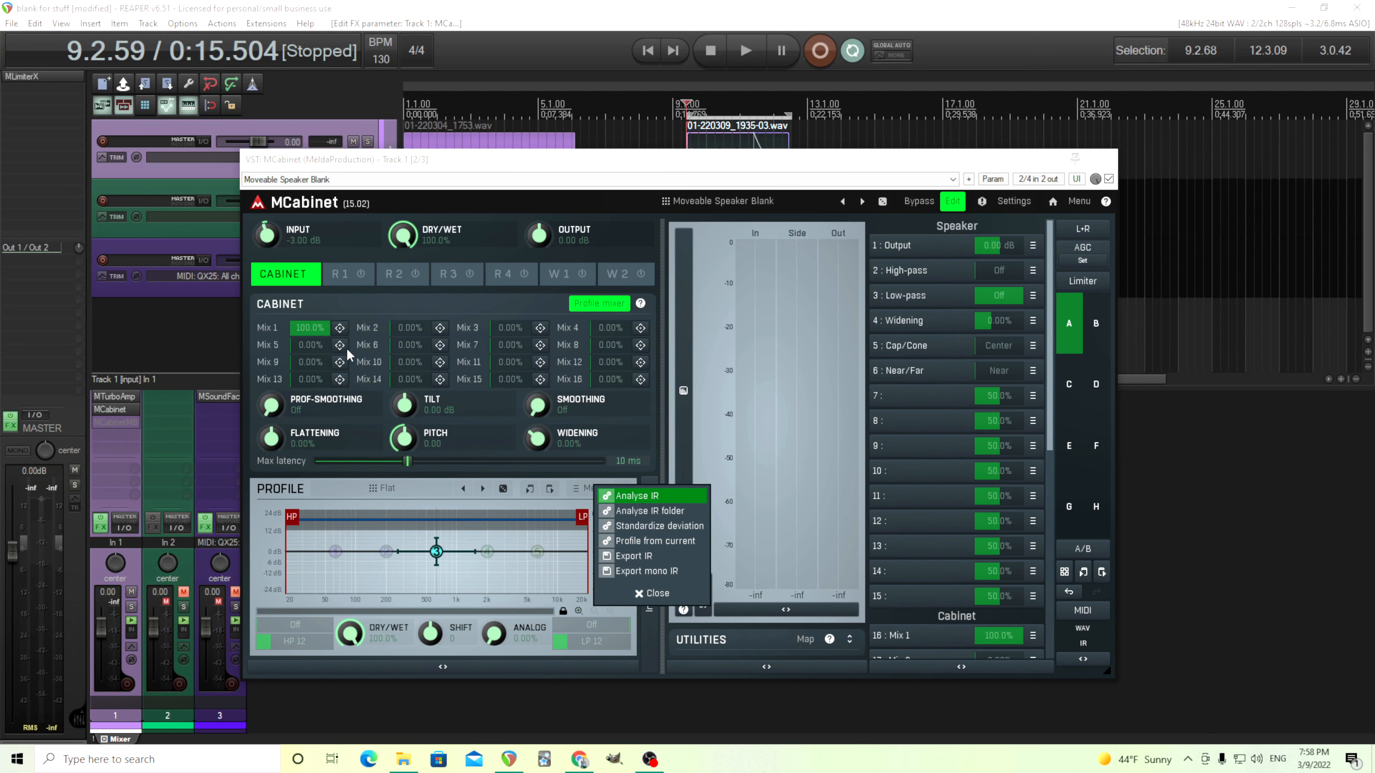
click(597, 305)
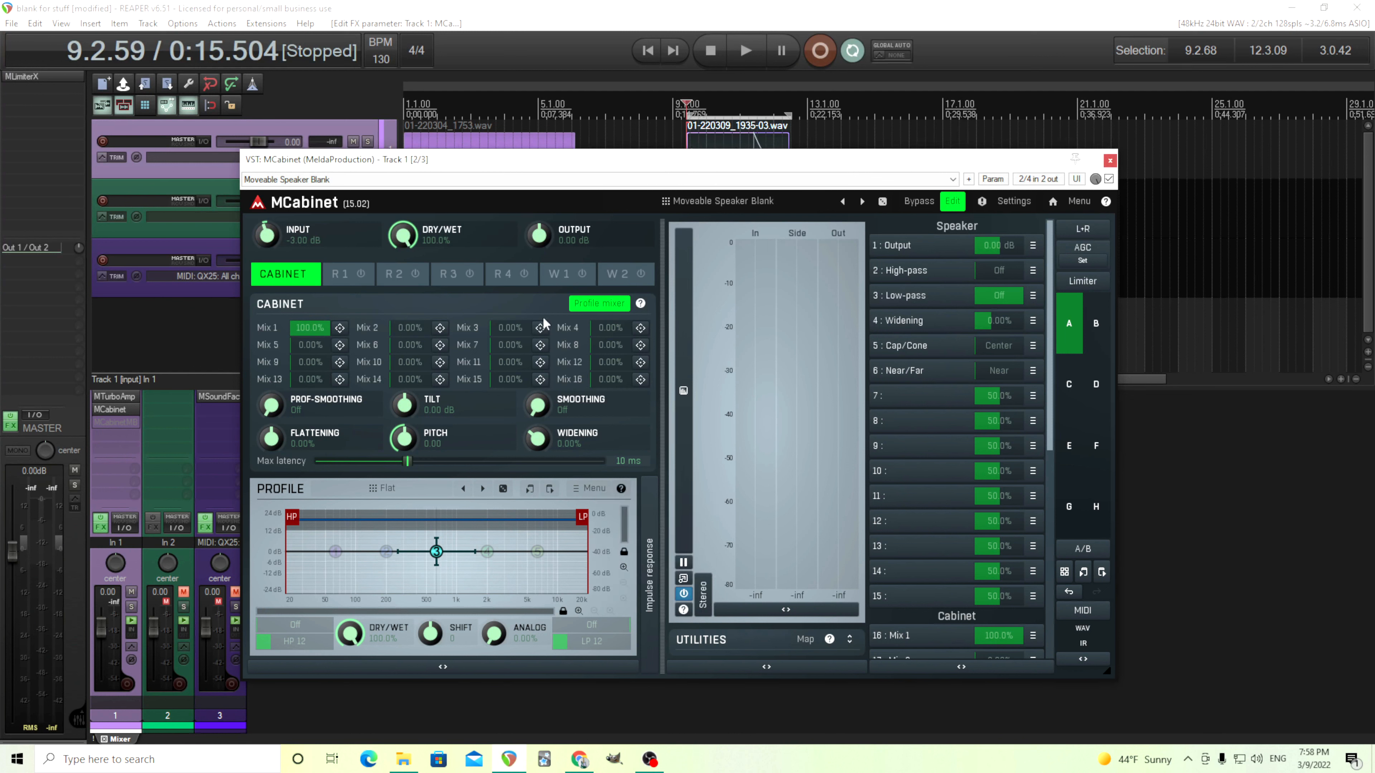
click(585, 304)
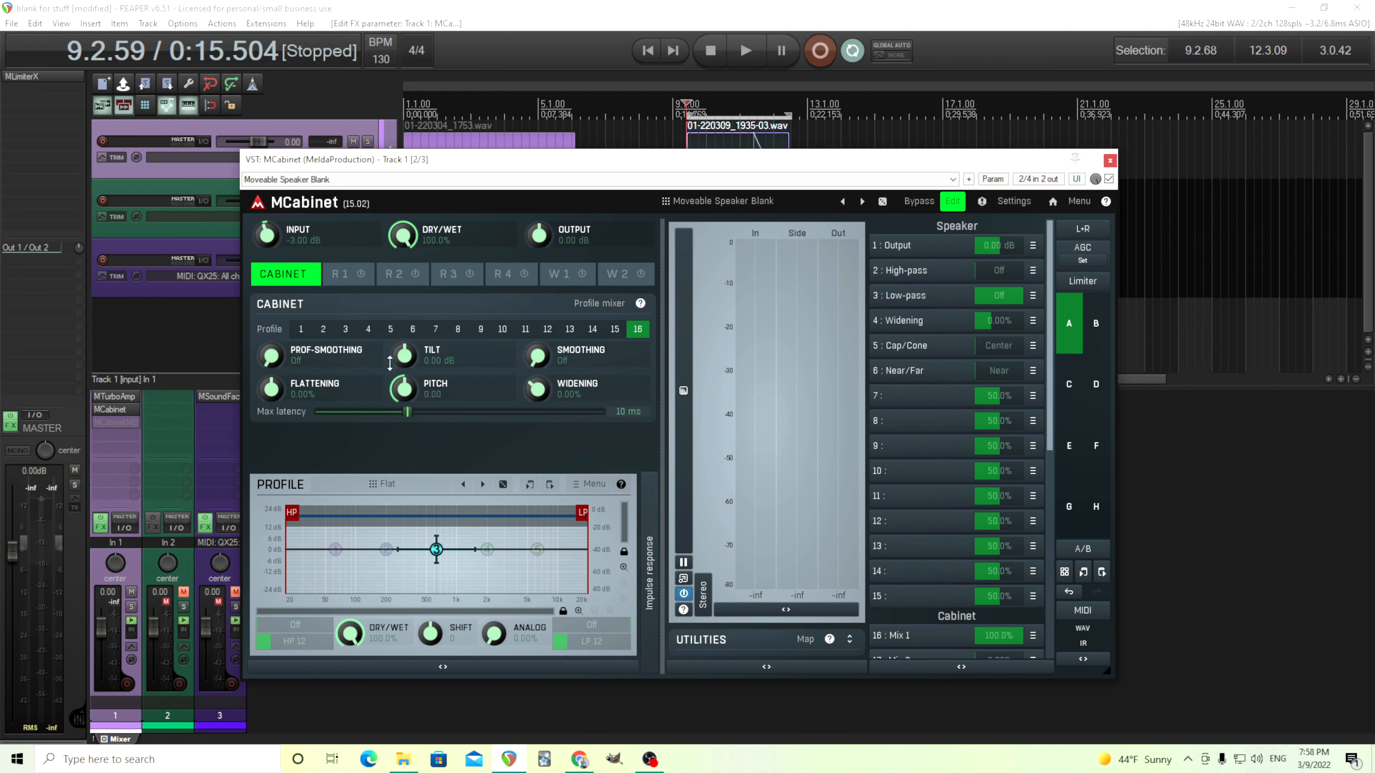
click(302, 336)
click(327, 334)
click(346, 331)
click(368, 332)
click(390, 331)
click(412, 331)
click(299, 333)
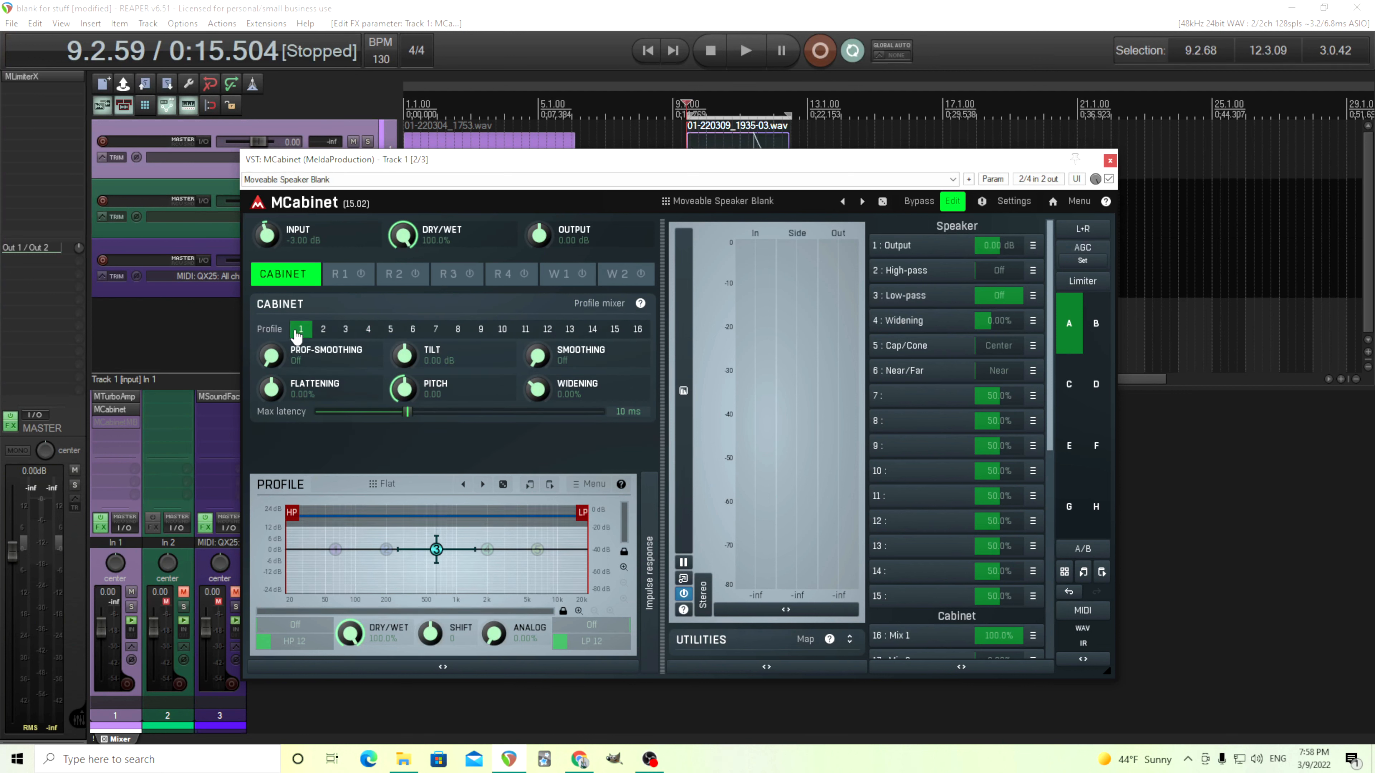
click(593, 305)
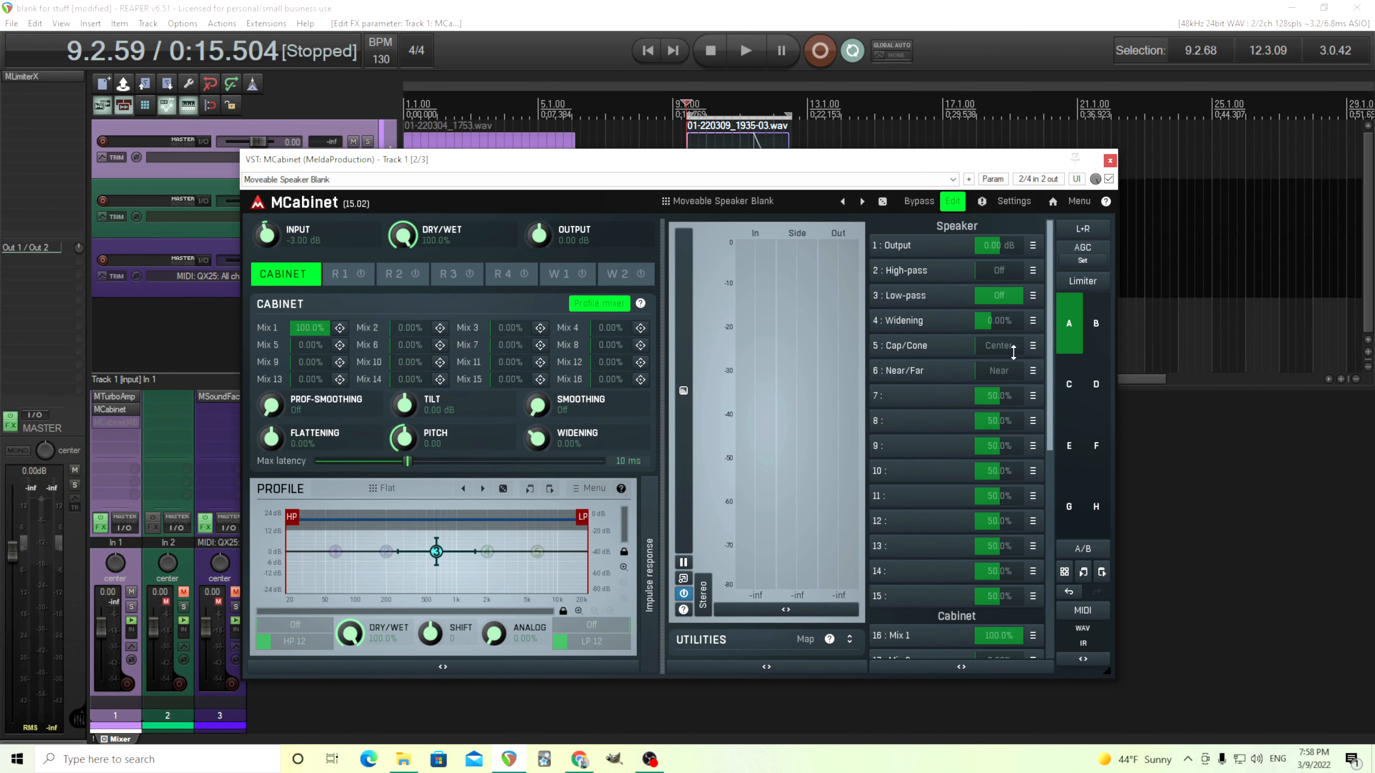
Load the SM57 global preset from the Video folder and switch from the edit screen to the device view.
mouse_move(1017, 348)
mouse_down()
mouse_move(1017, 259)
mouse_move(1005, 369)
mouse_up()
click(754, 206)
click(790, 528)
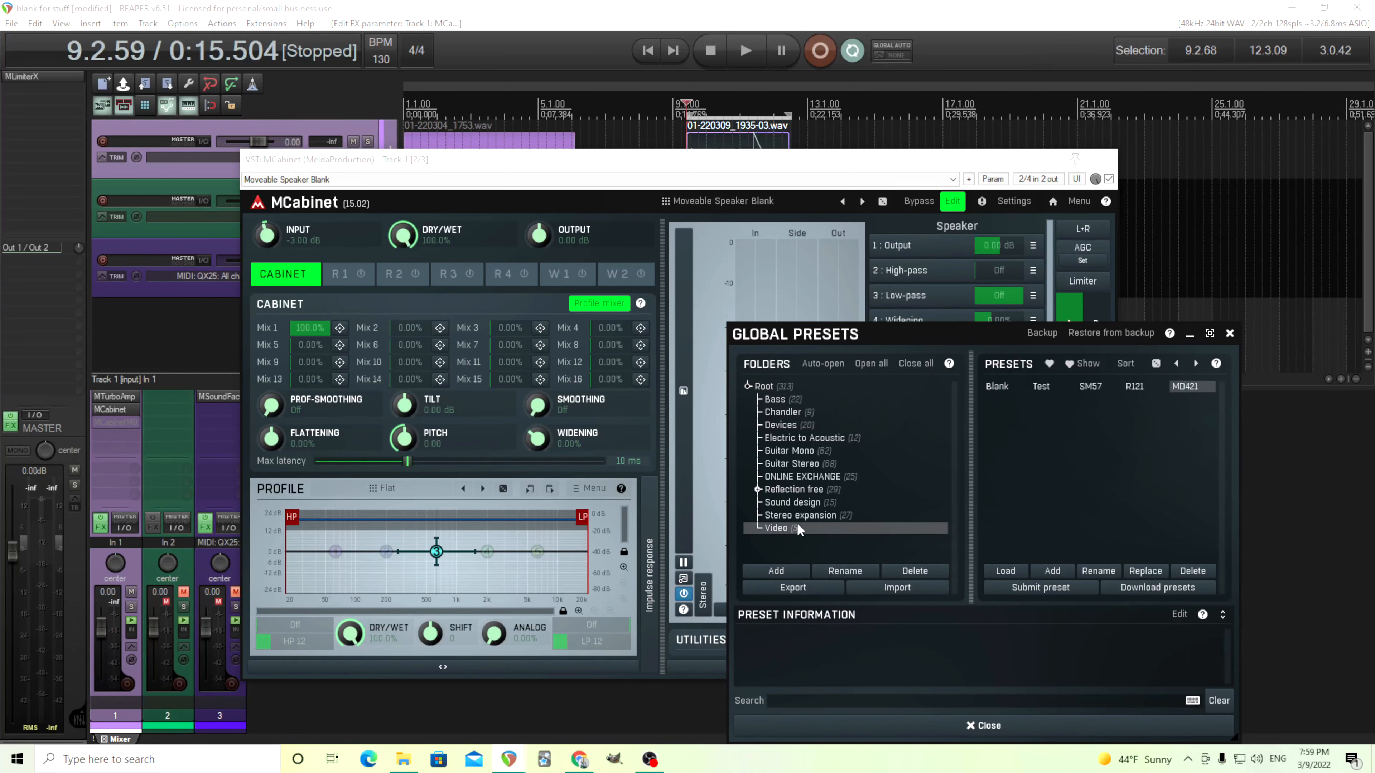
click(1085, 384)
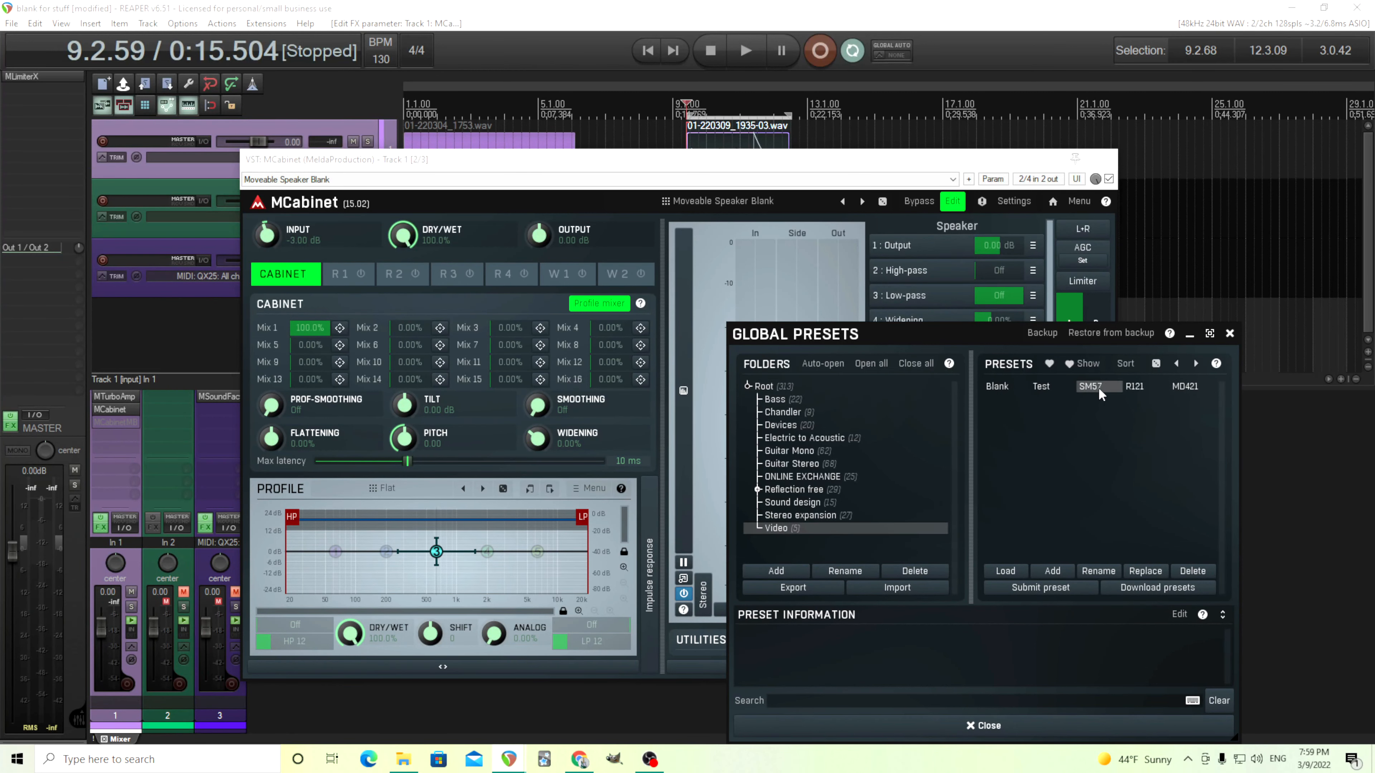
double_click(1098, 387)
click(950, 204)
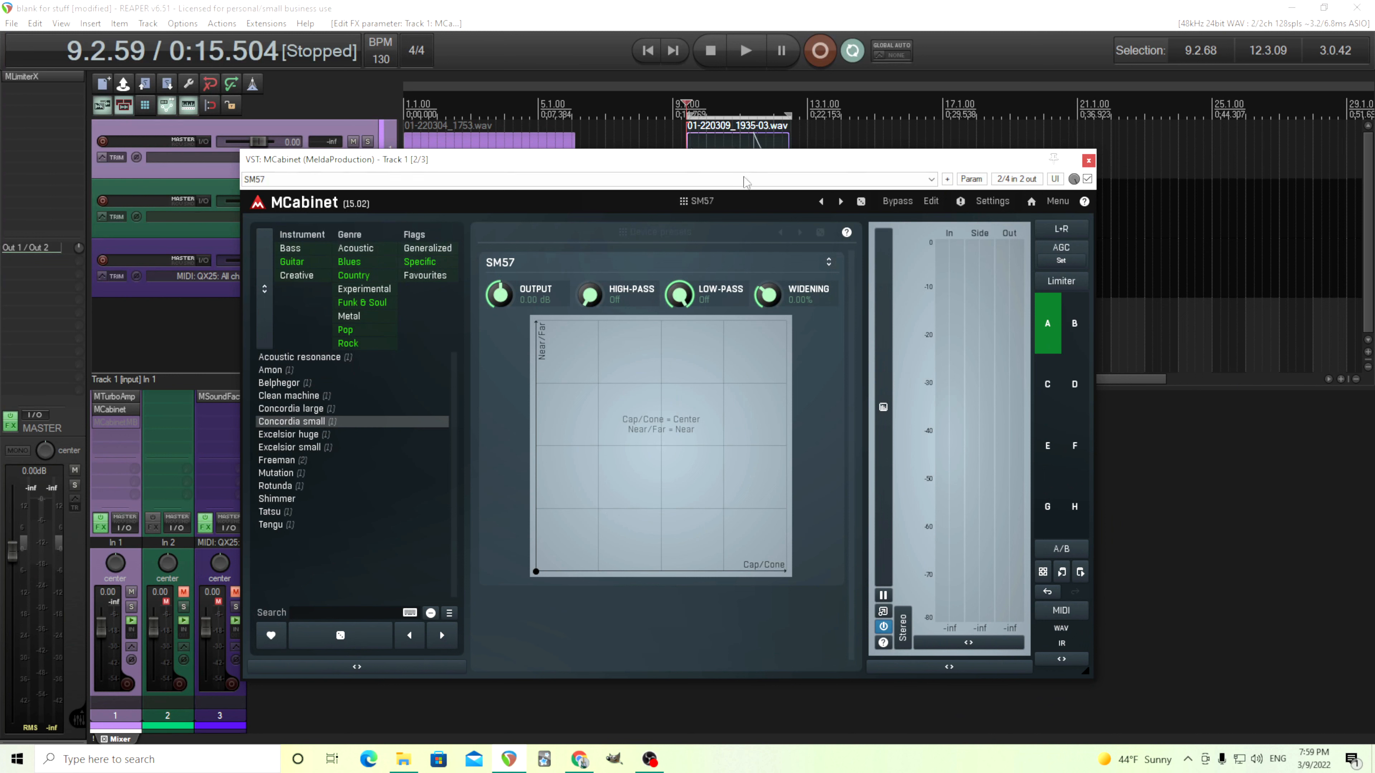
Audition the guitar clip while moving the SM57 position from Near to Far at Cap/Cone Center.
click(746, 50)
drag(536, 571, 536, 322)
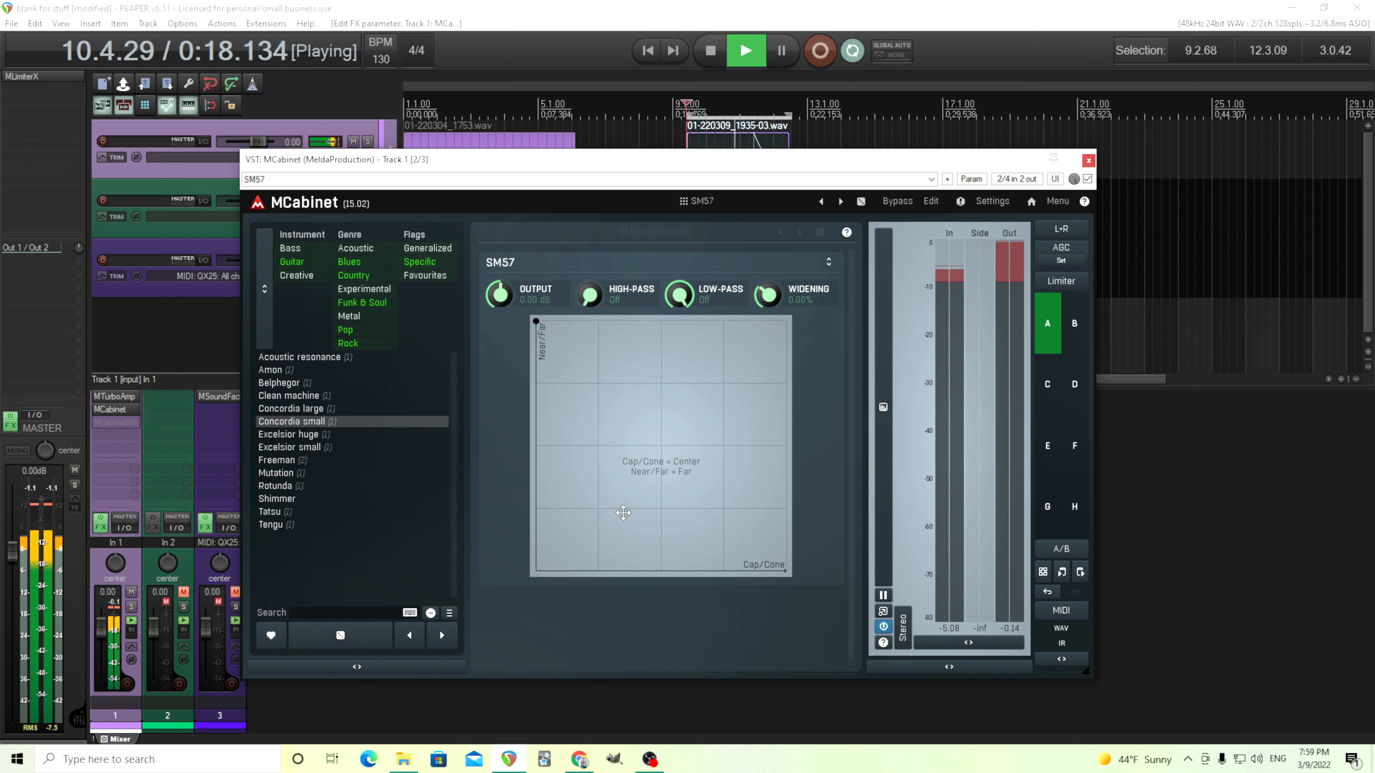
click(711, 51)
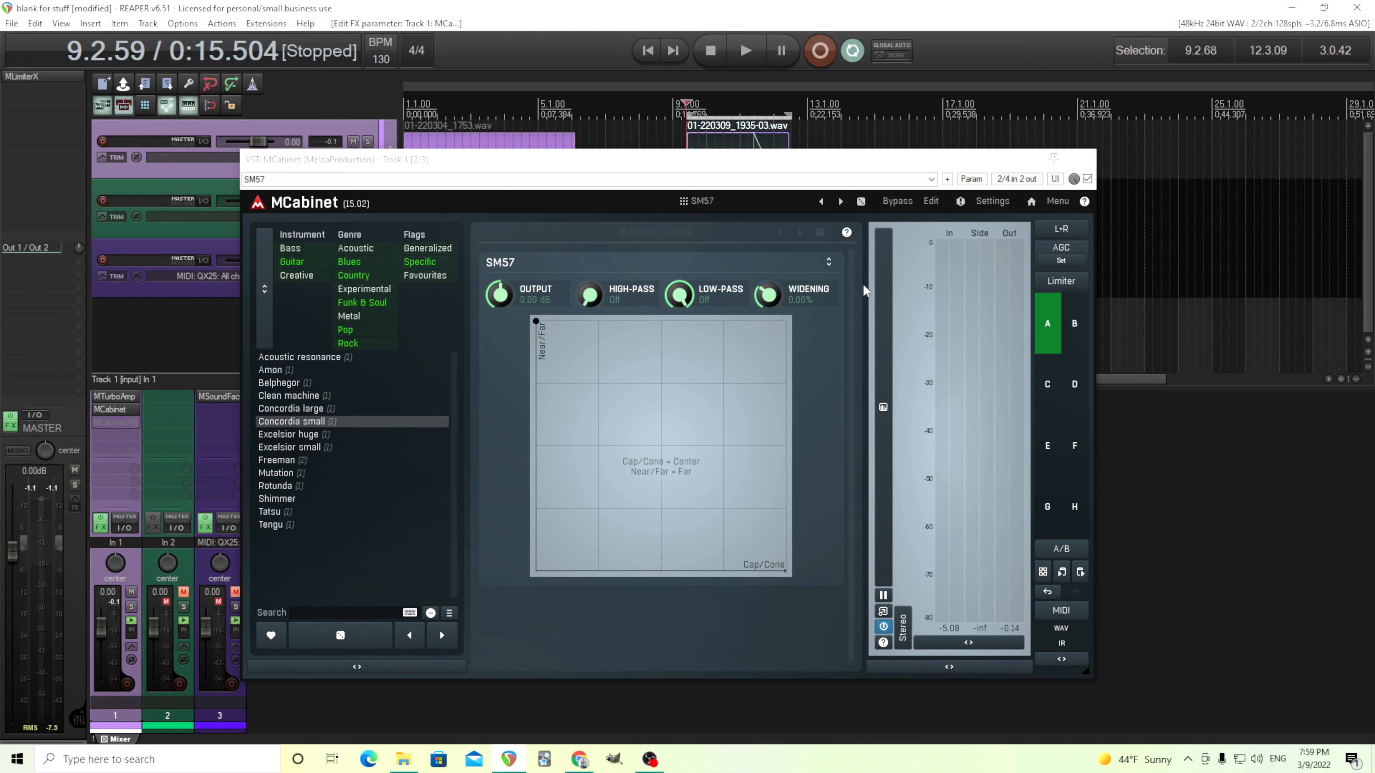
Examine the SM57 preset's multiparameter list in the multiparameter manager, and return to the device view.
click(926, 201)
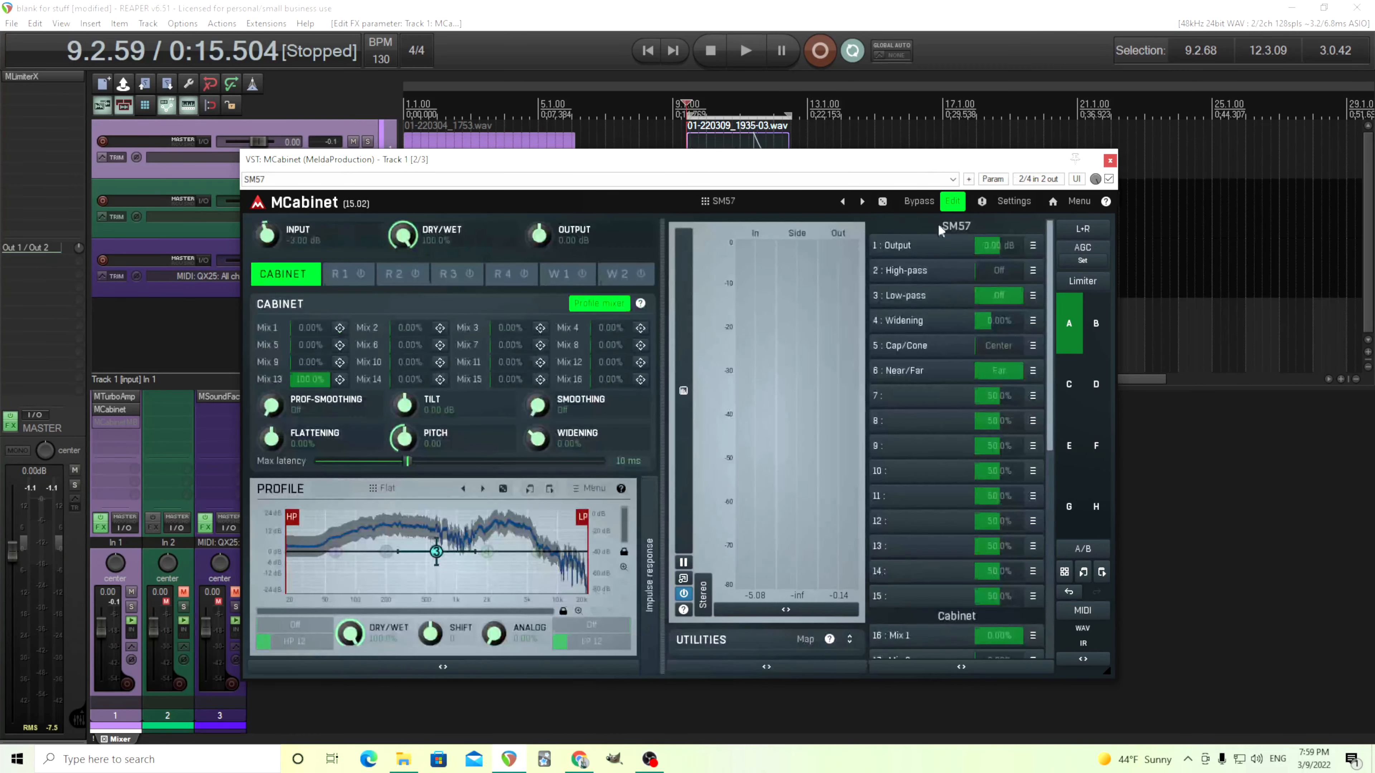
click(1032, 245)
click(1255, 368)
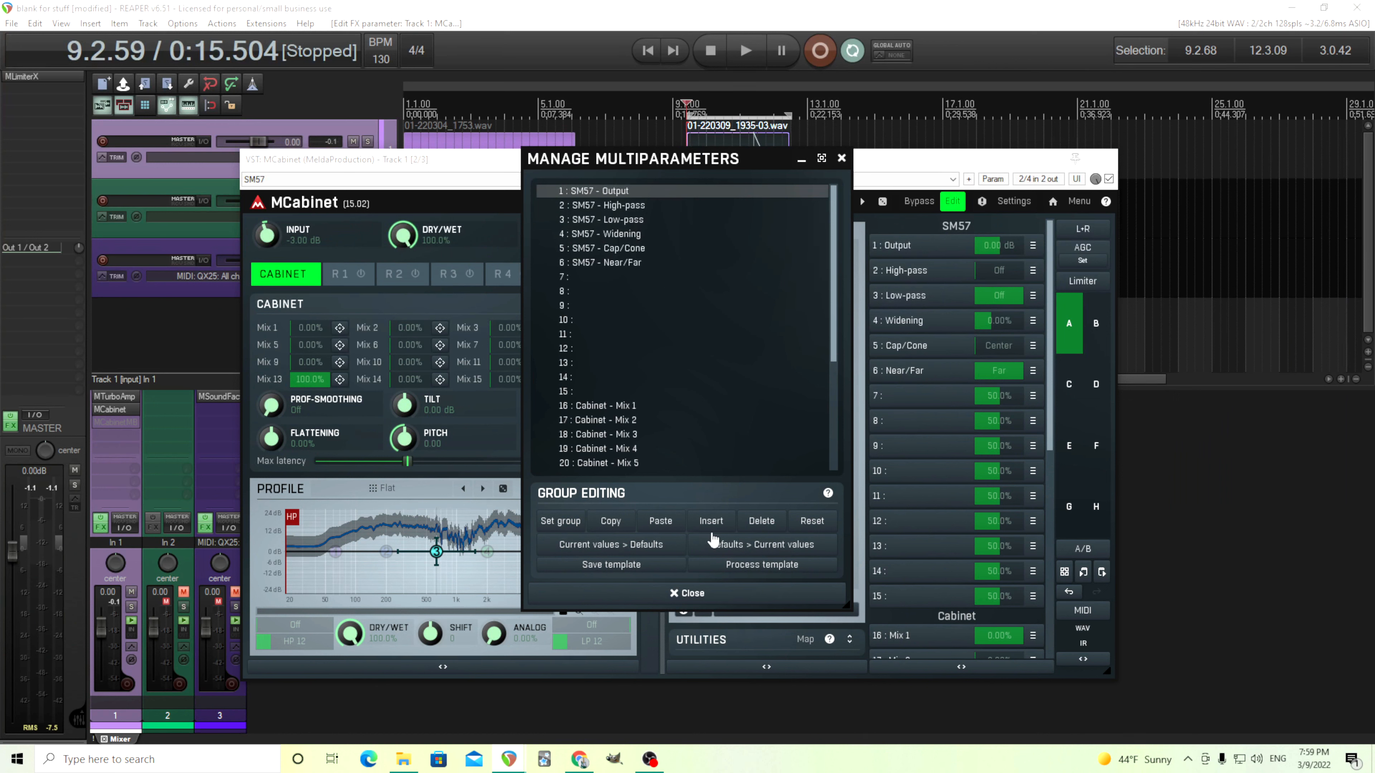
click(697, 594)
click(953, 201)
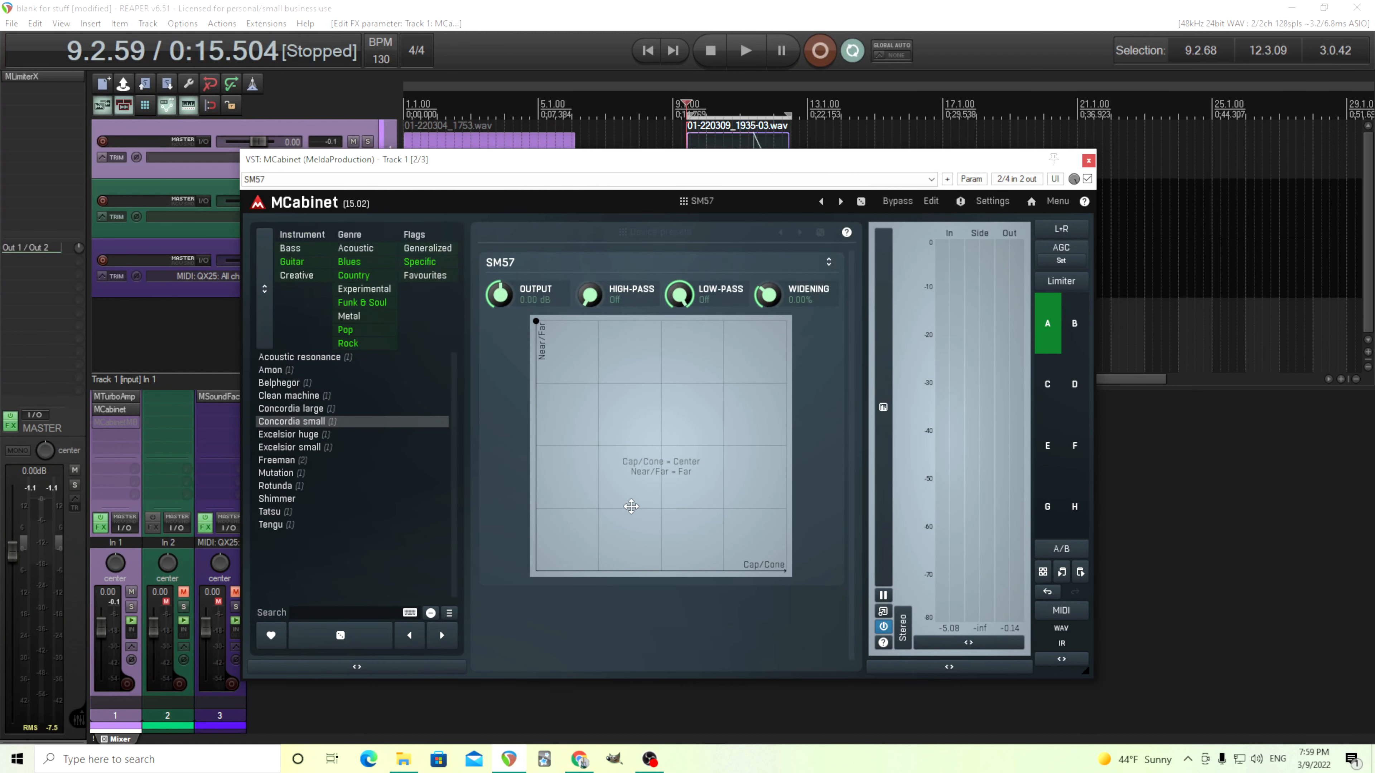
Set the SM57 position to Cap/Cone Center and Near/Far Near, and audition the guitar clip with it.
drag(631, 506, 524, 601)
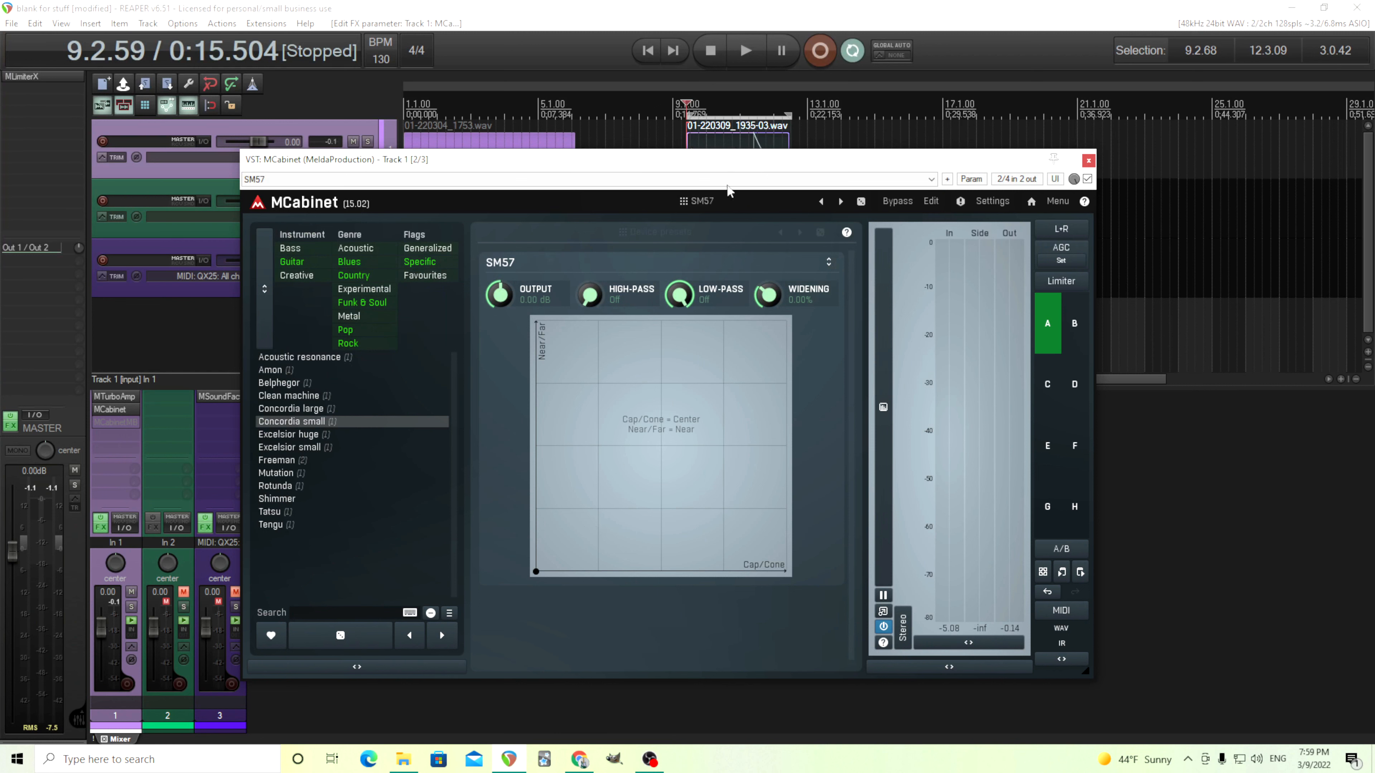
click(738, 211)
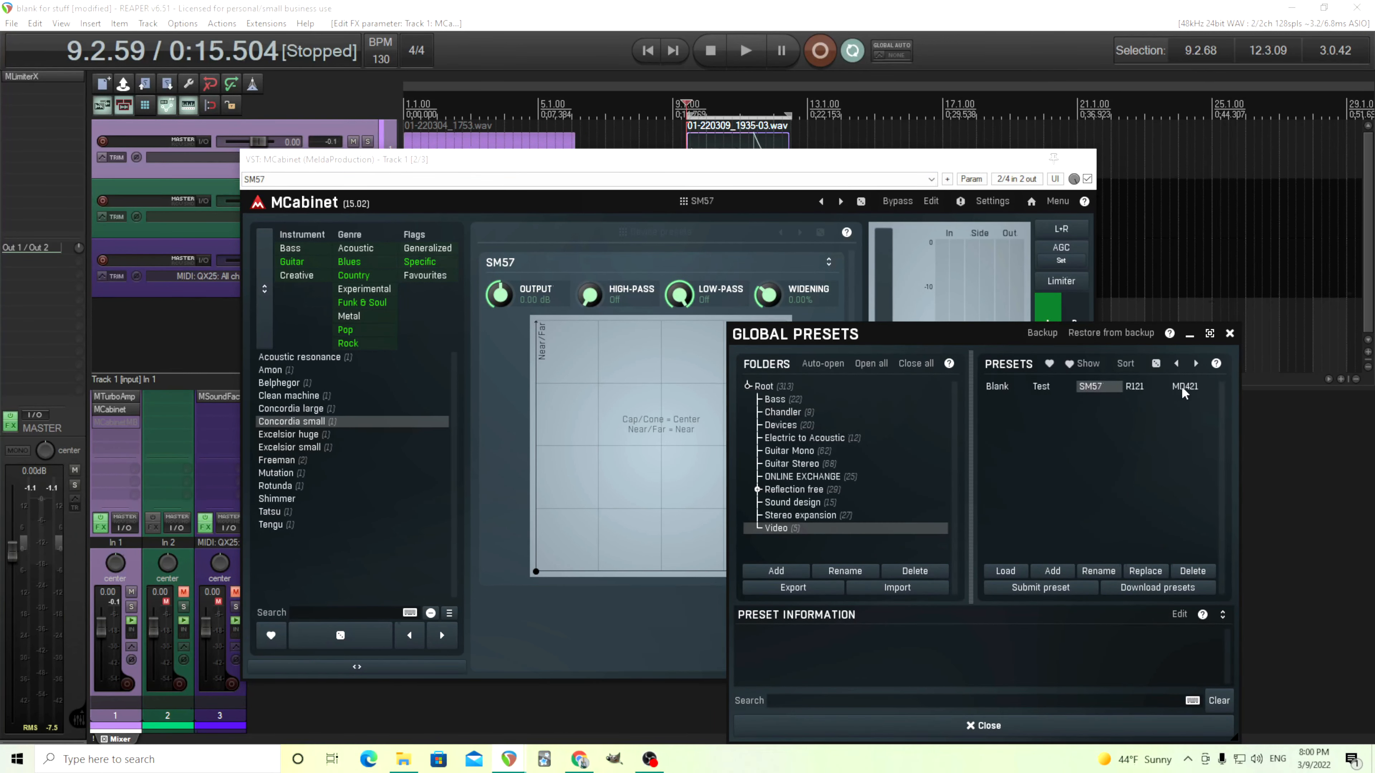
click(1229, 334)
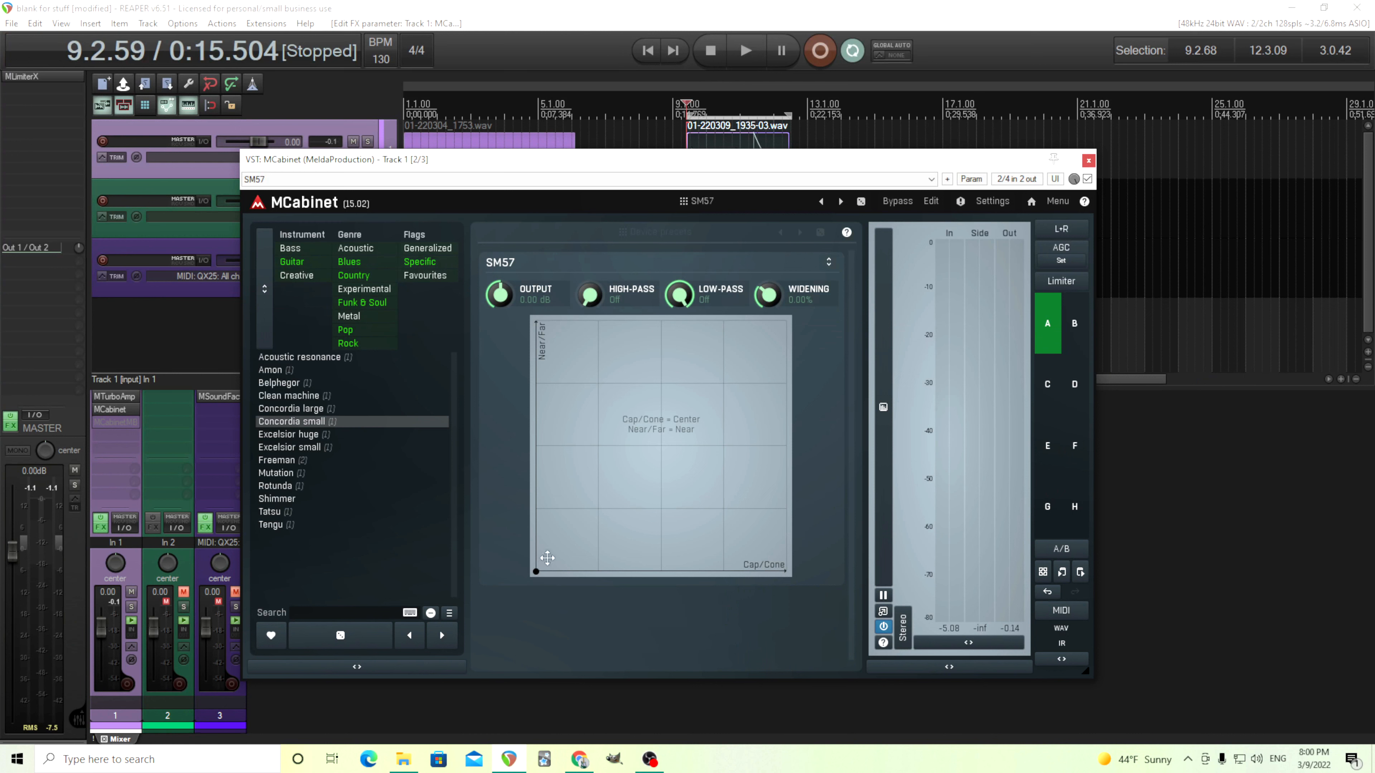
click(756, 49)
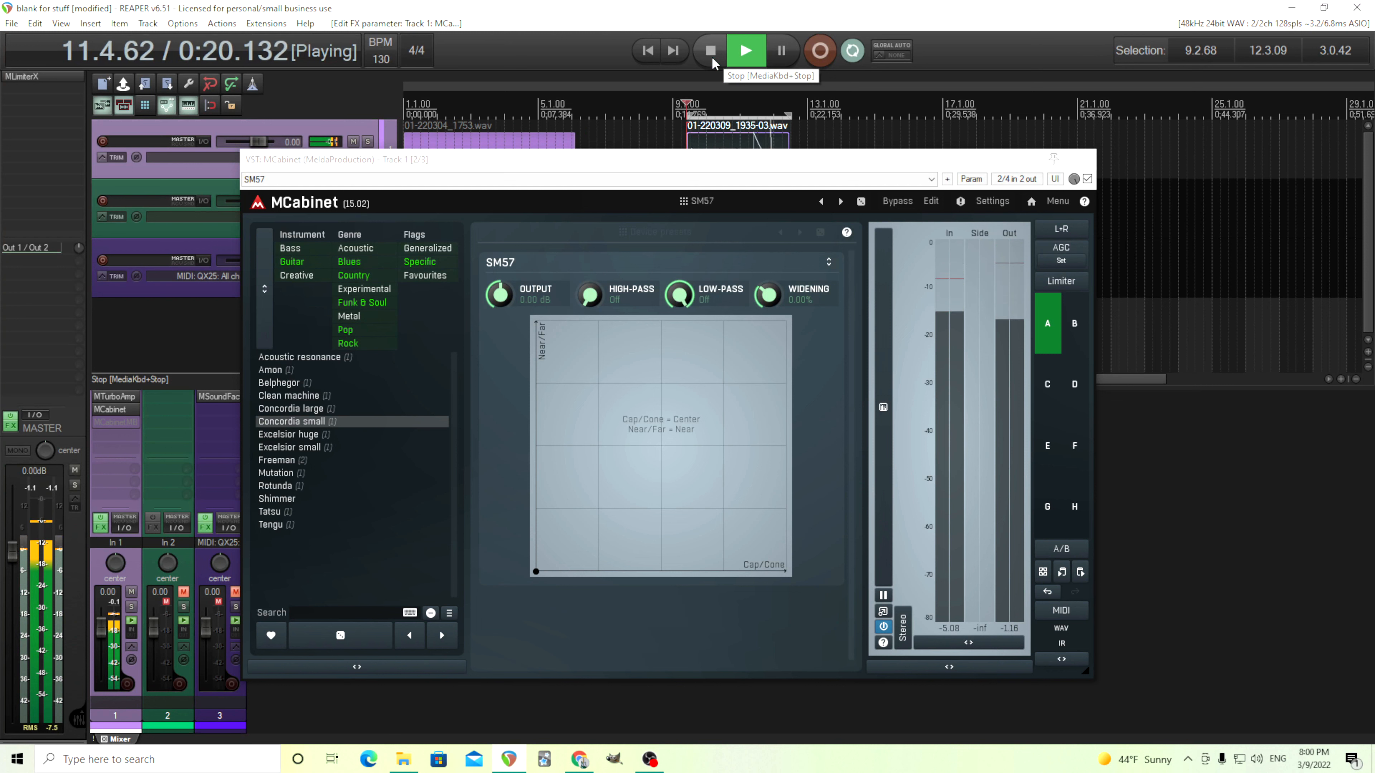
click(711, 55)
Switch to the R121 preset and audition the guitar clip with it.
click(841, 201)
click(748, 49)
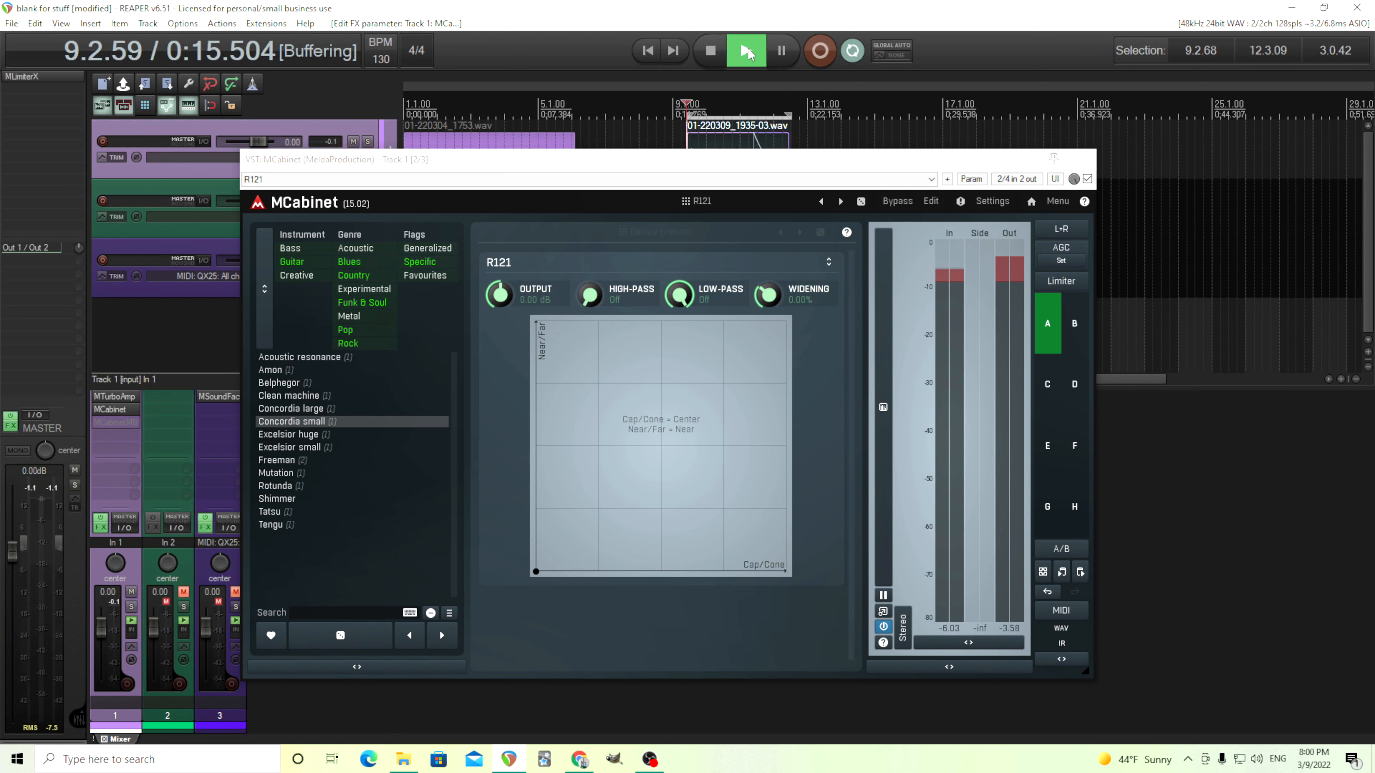
click(709, 54)
Switch to the MD421 preset and audition the guitar clip with it.
click(839, 202)
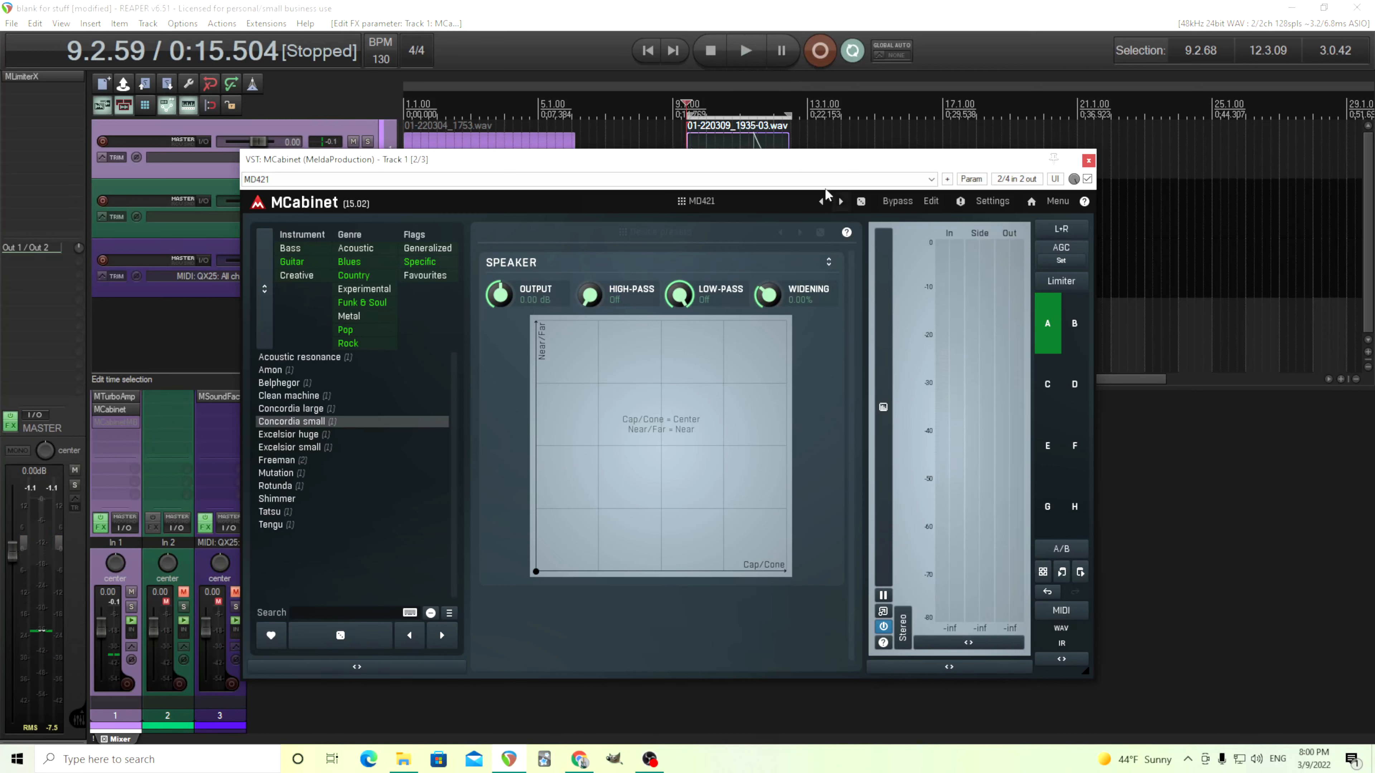
click(746, 54)
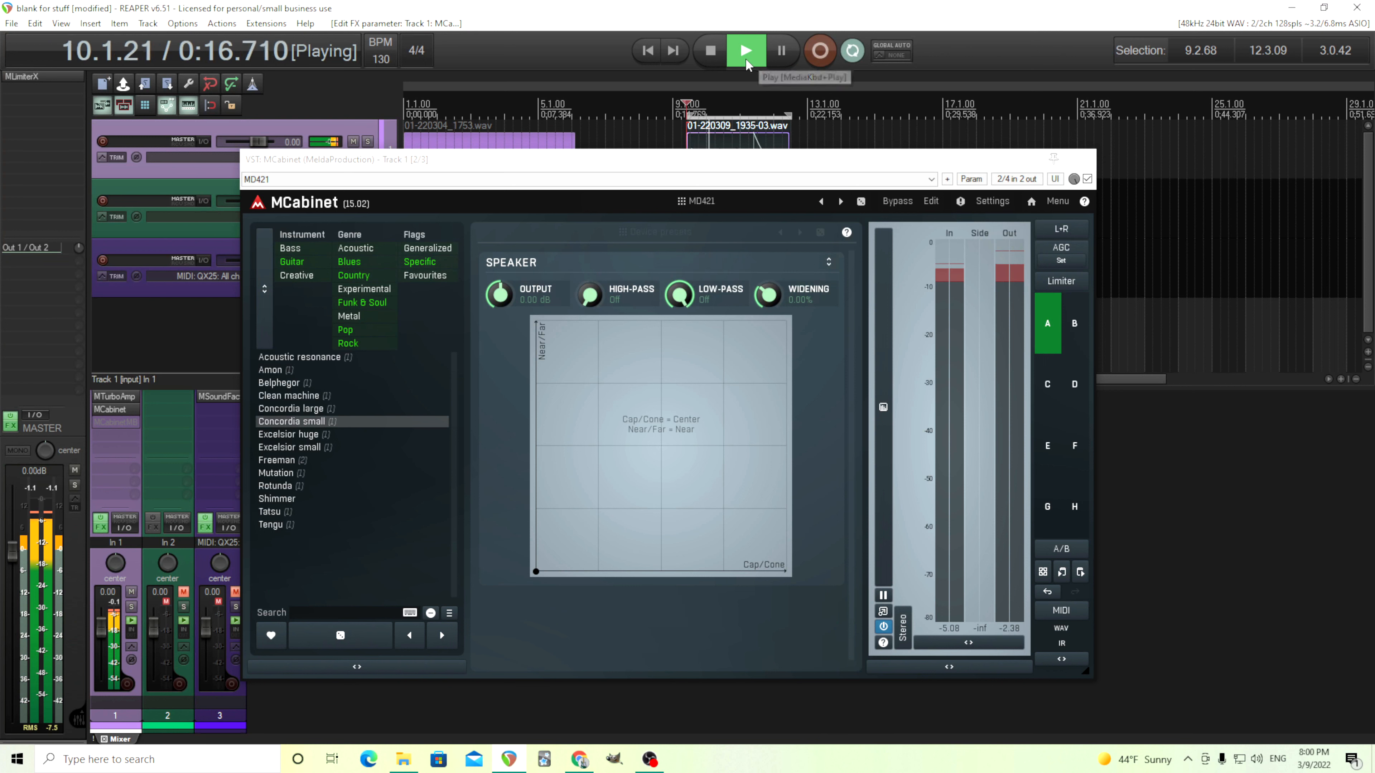
click(720, 59)
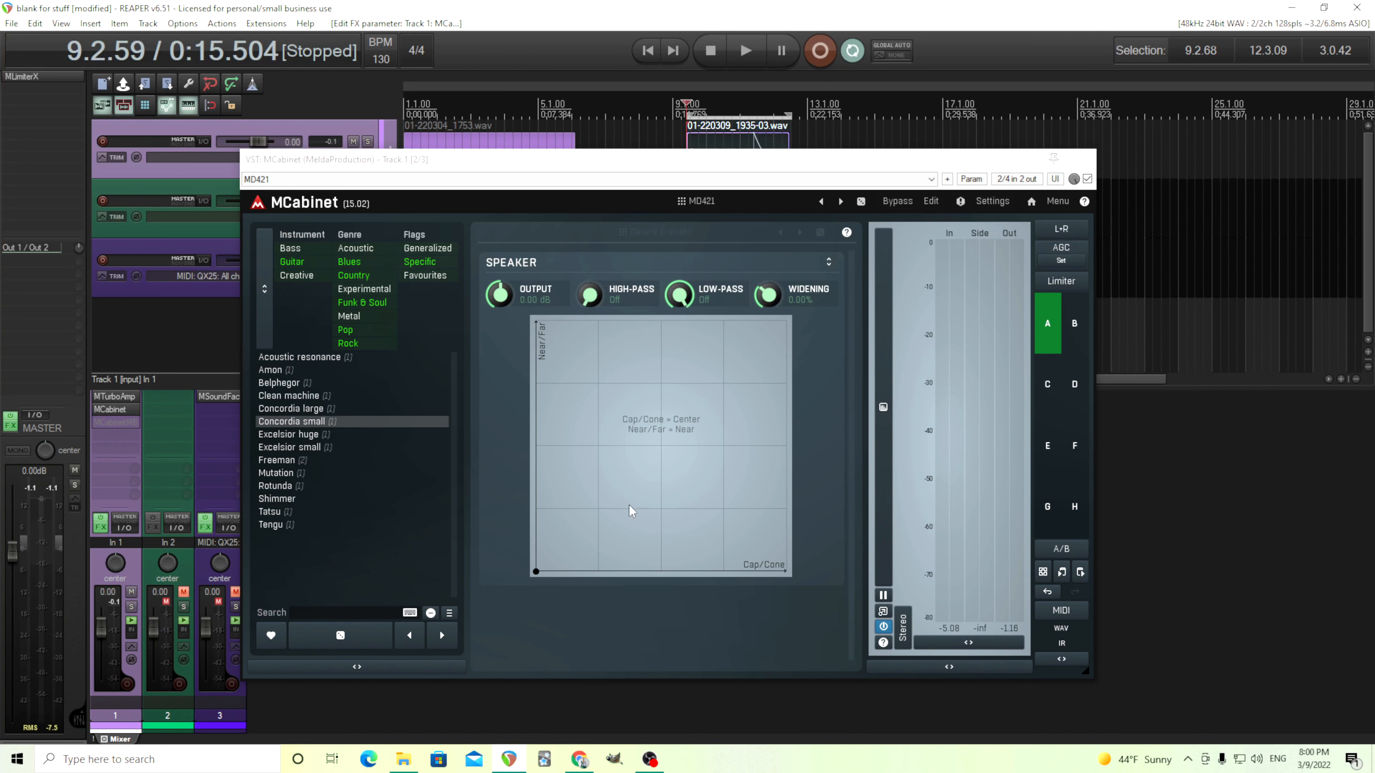
Check the impulse response export with the MD421 at Near Center and Midway, cancel it, and reset the position to Center and Near.
drag(620, 519, 710, 438)
drag(626, 489, 603, 438)
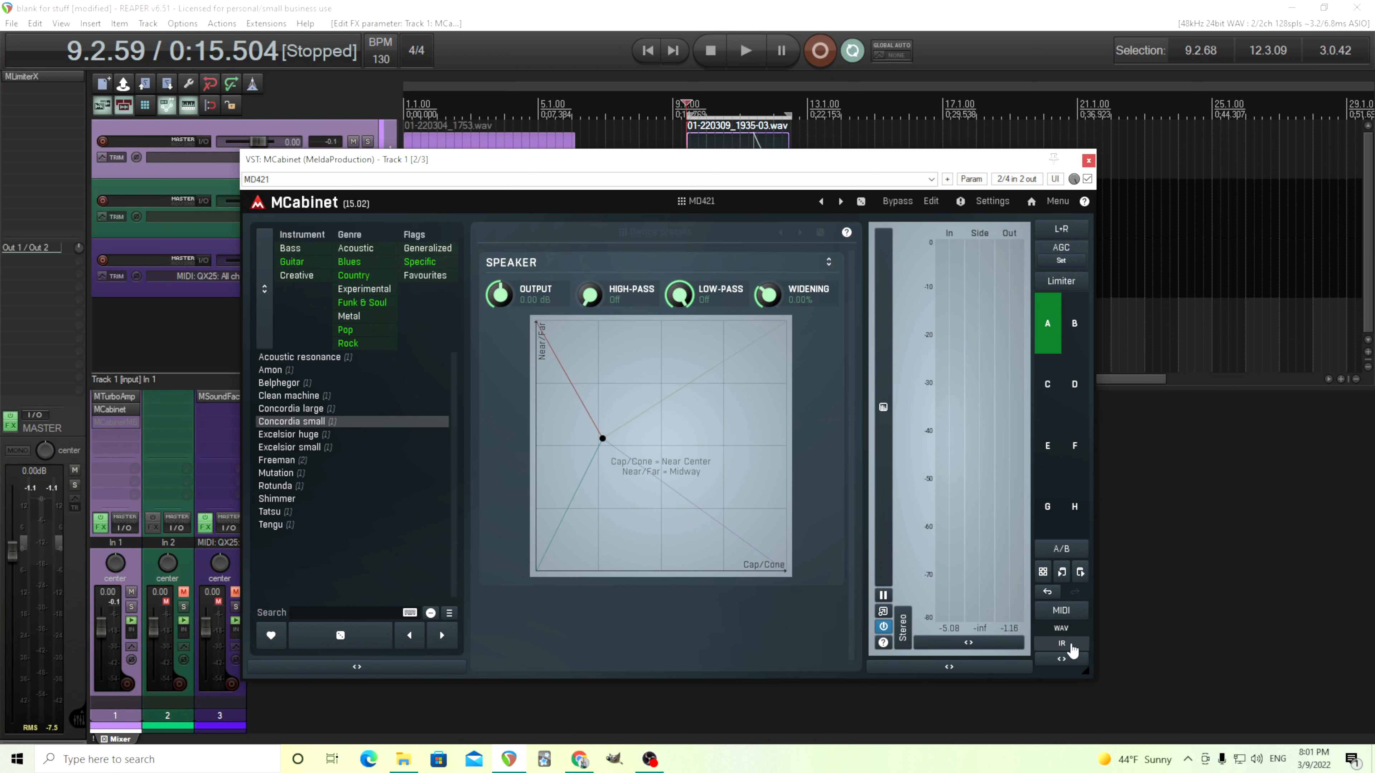
click(1072, 644)
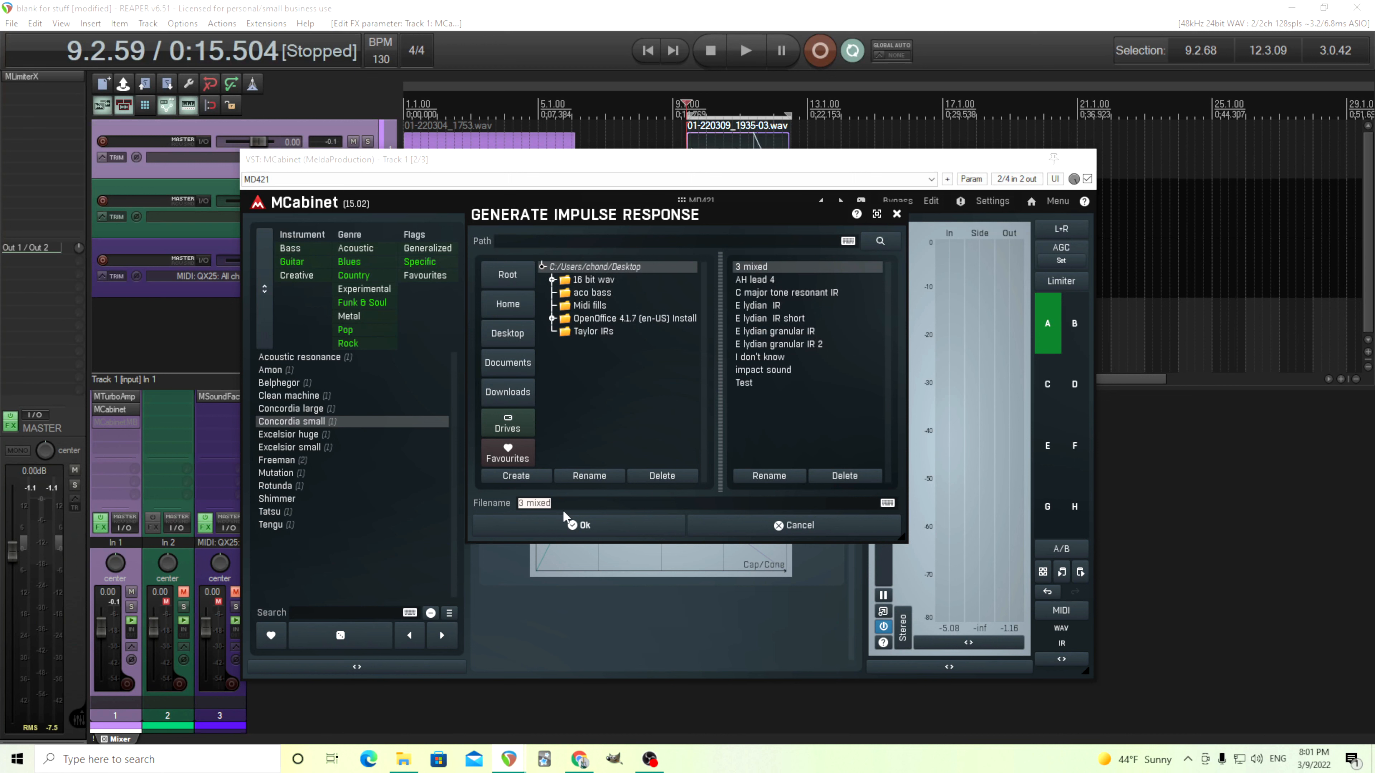
click(897, 214)
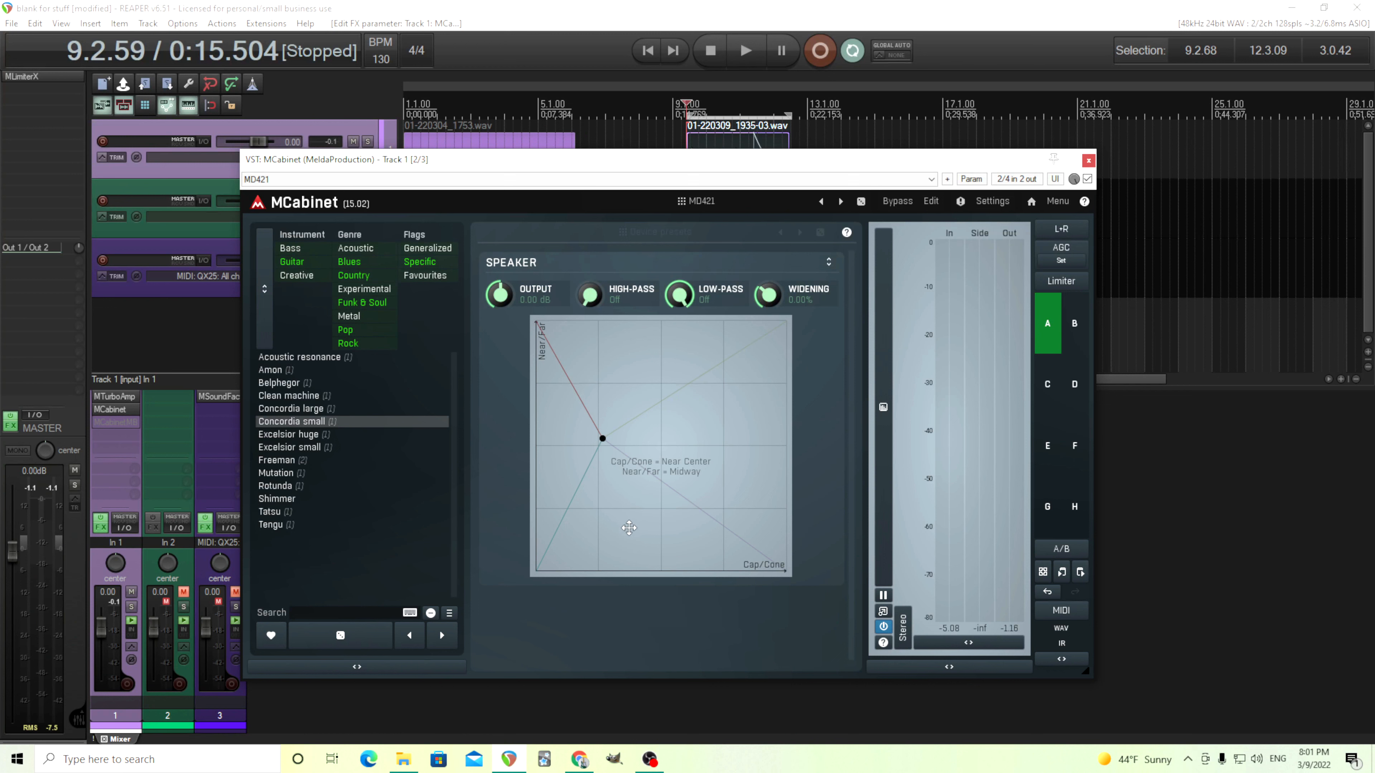
double_click(626, 529)
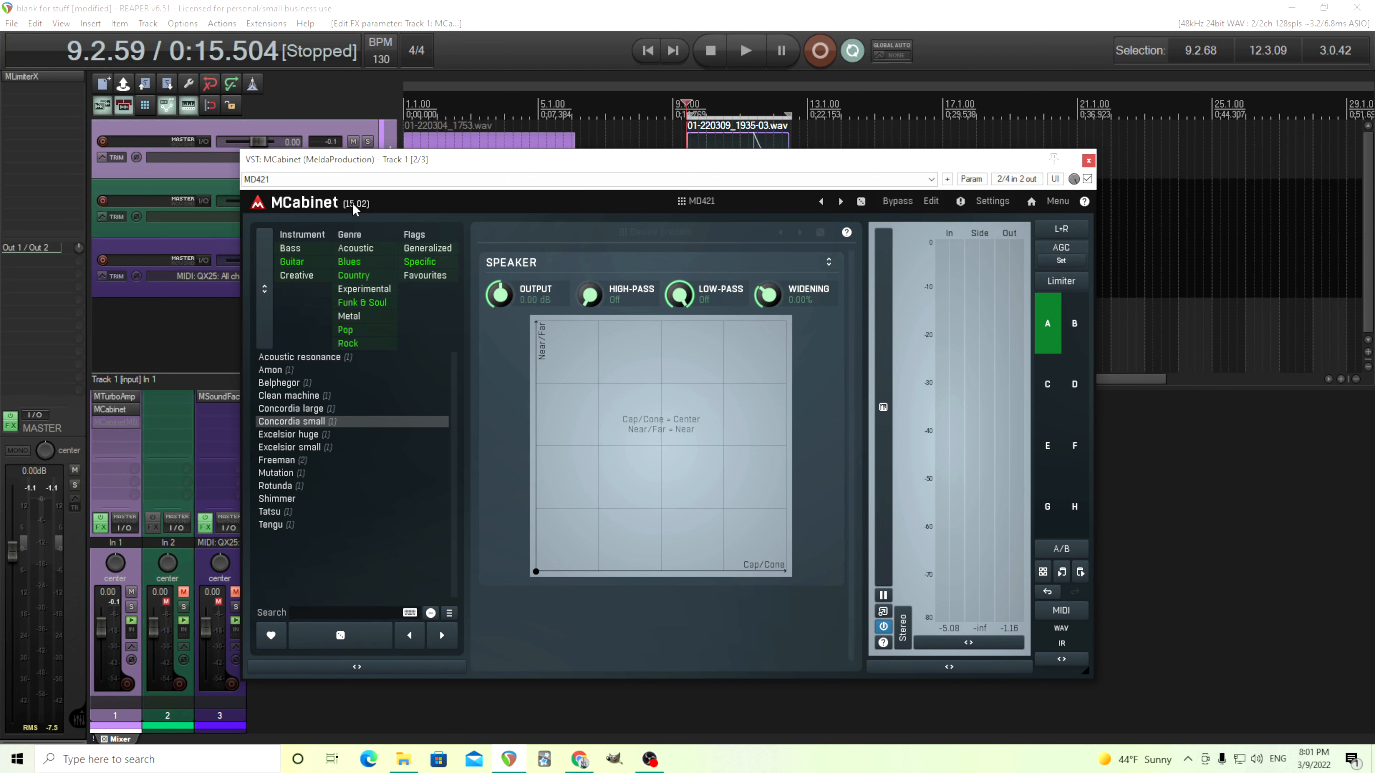
Bypass MCabinet on track 1, and enable and open the MCabinetMB plugin.
click(1088, 161)
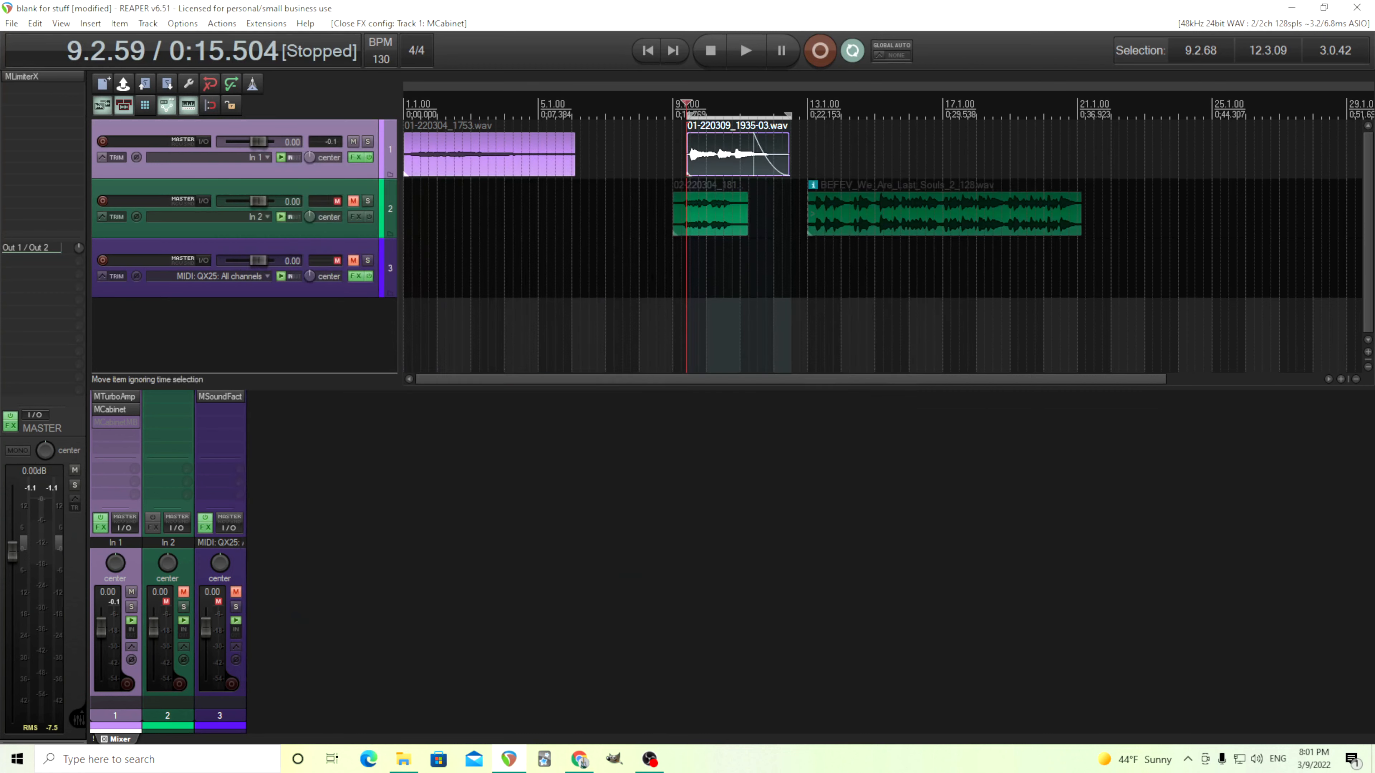
shift+click(112, 410)
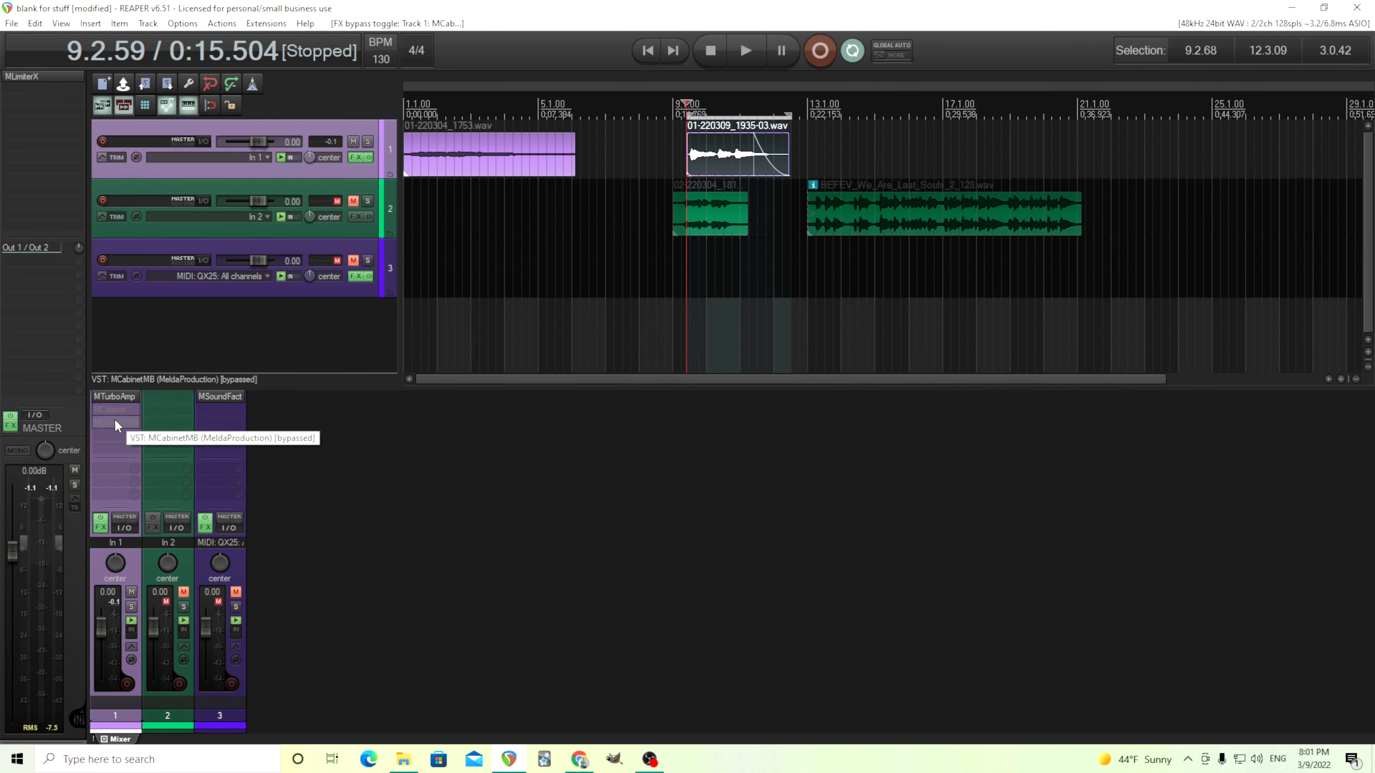
shift+click(115, 421)
click(115, 422)
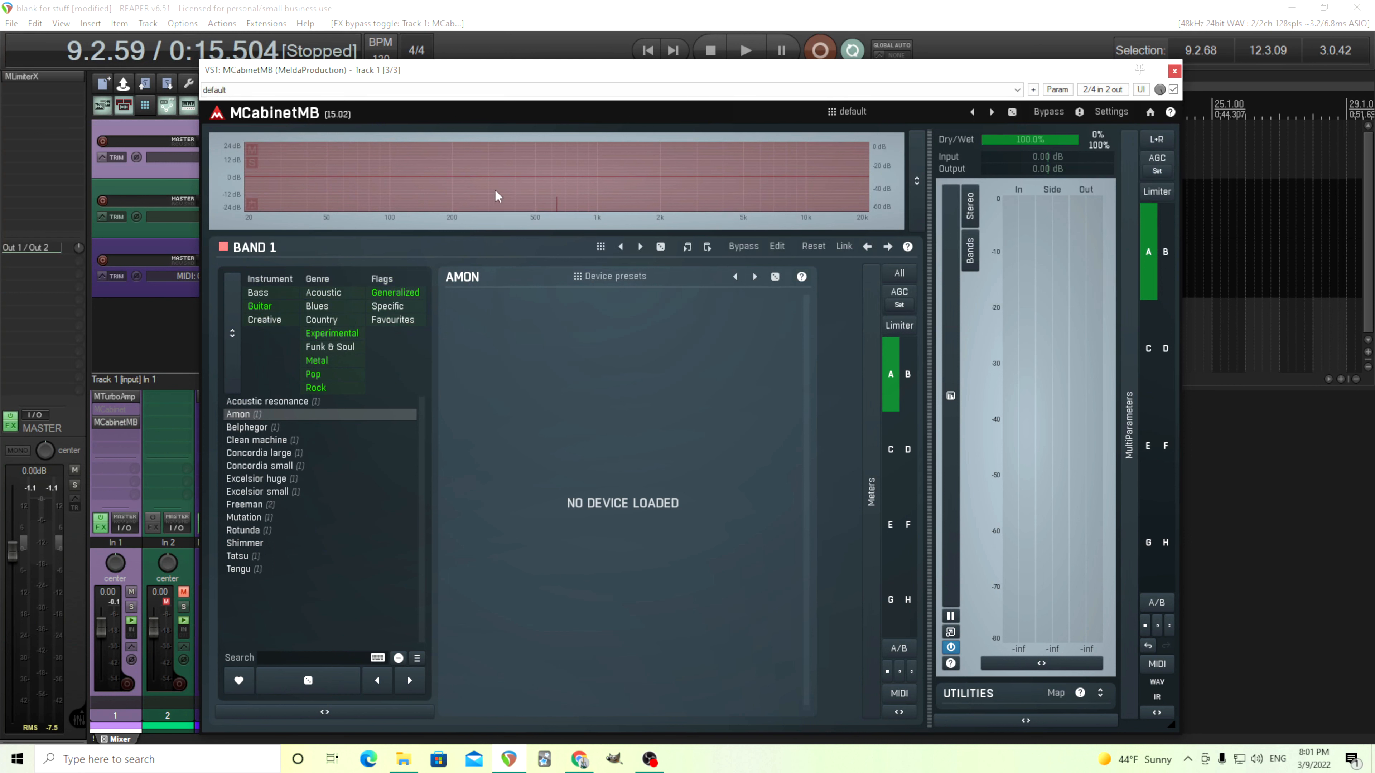
Clear the current band settings in MCabinetMB and create 1 default band.
right_click(636, 194)
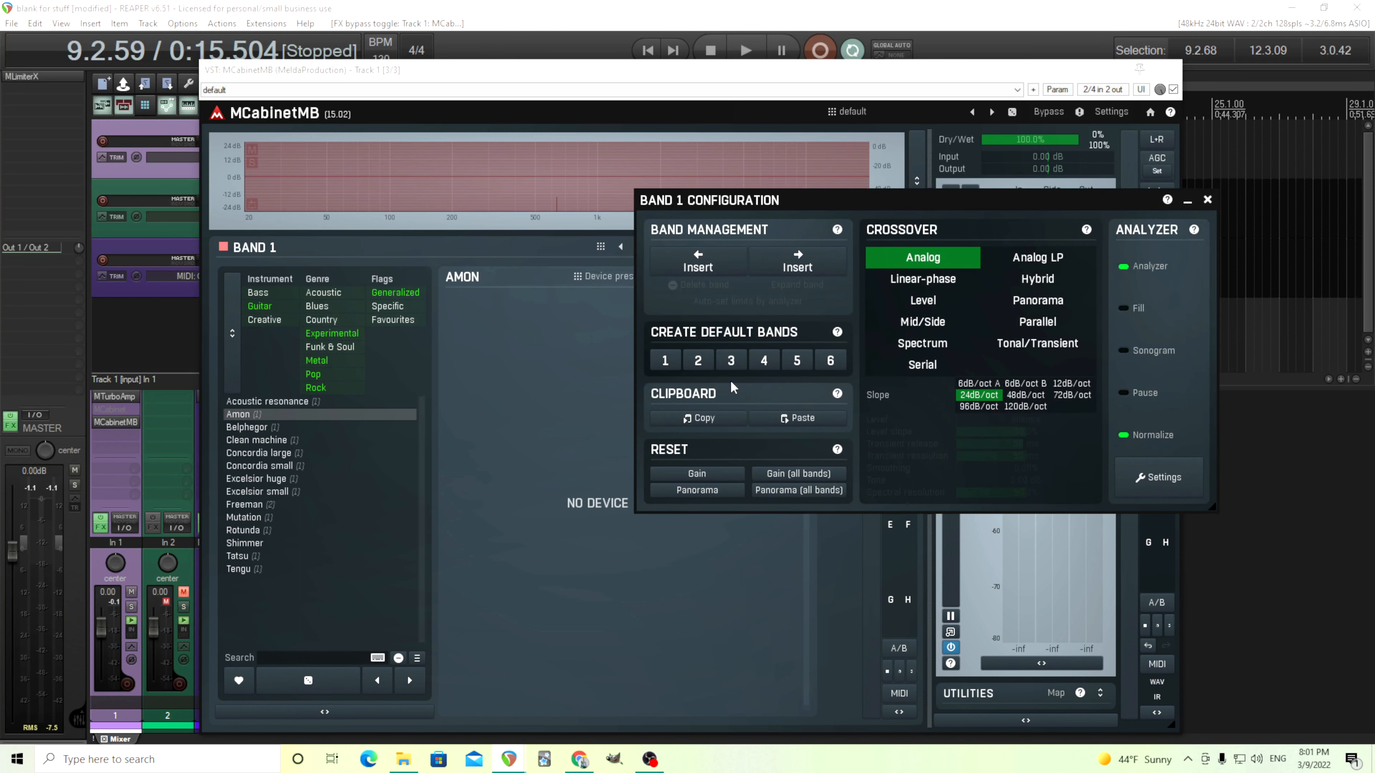
click(663, 370)
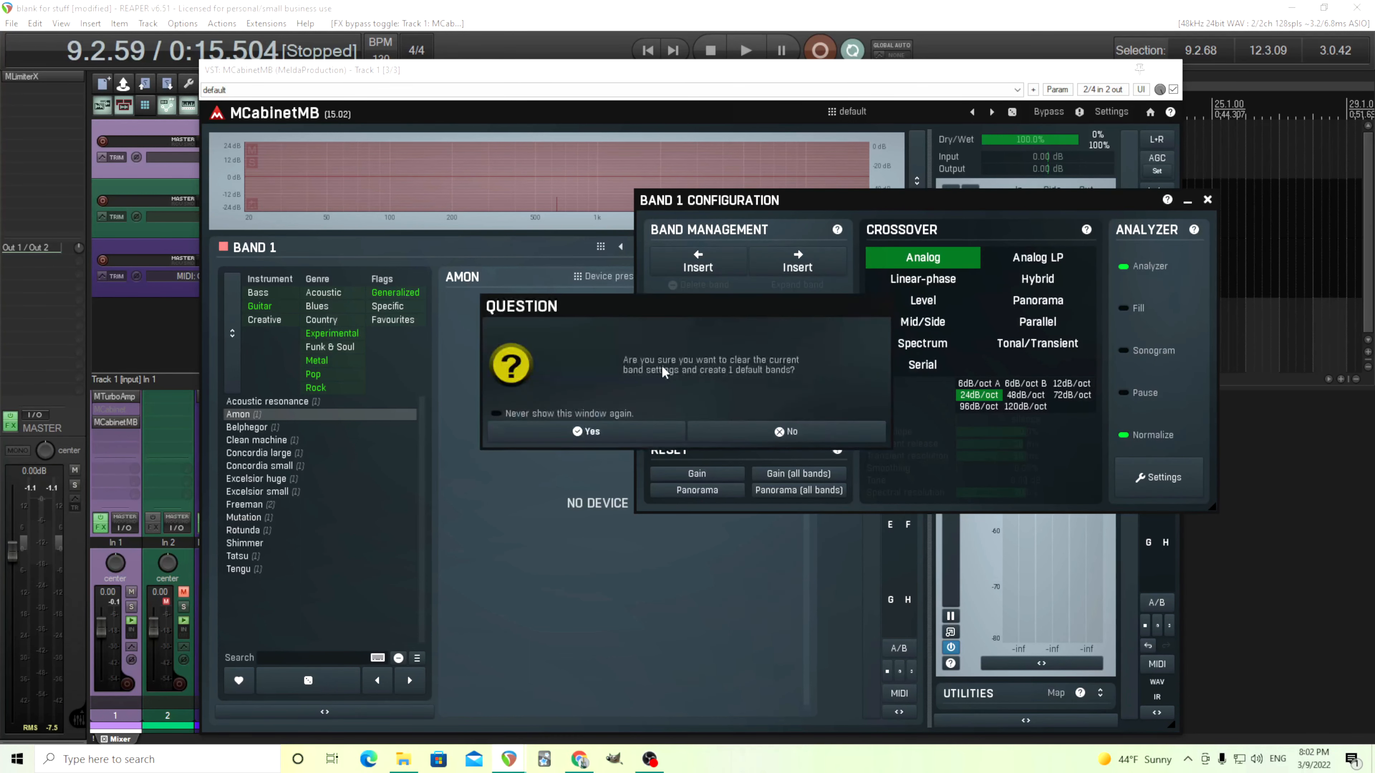
click(640, 432)
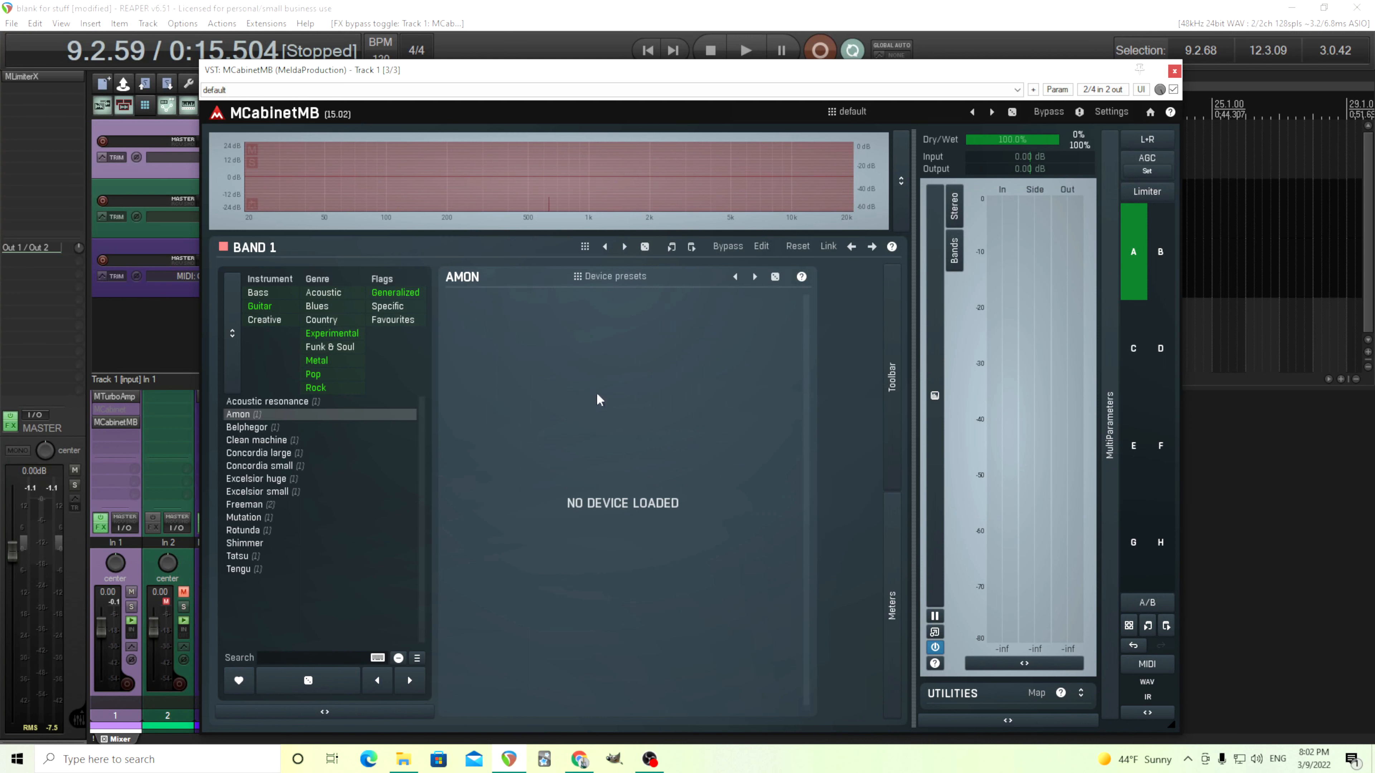
Load the SM57 preset from the Video folder into Band 1.
click(584, 248)
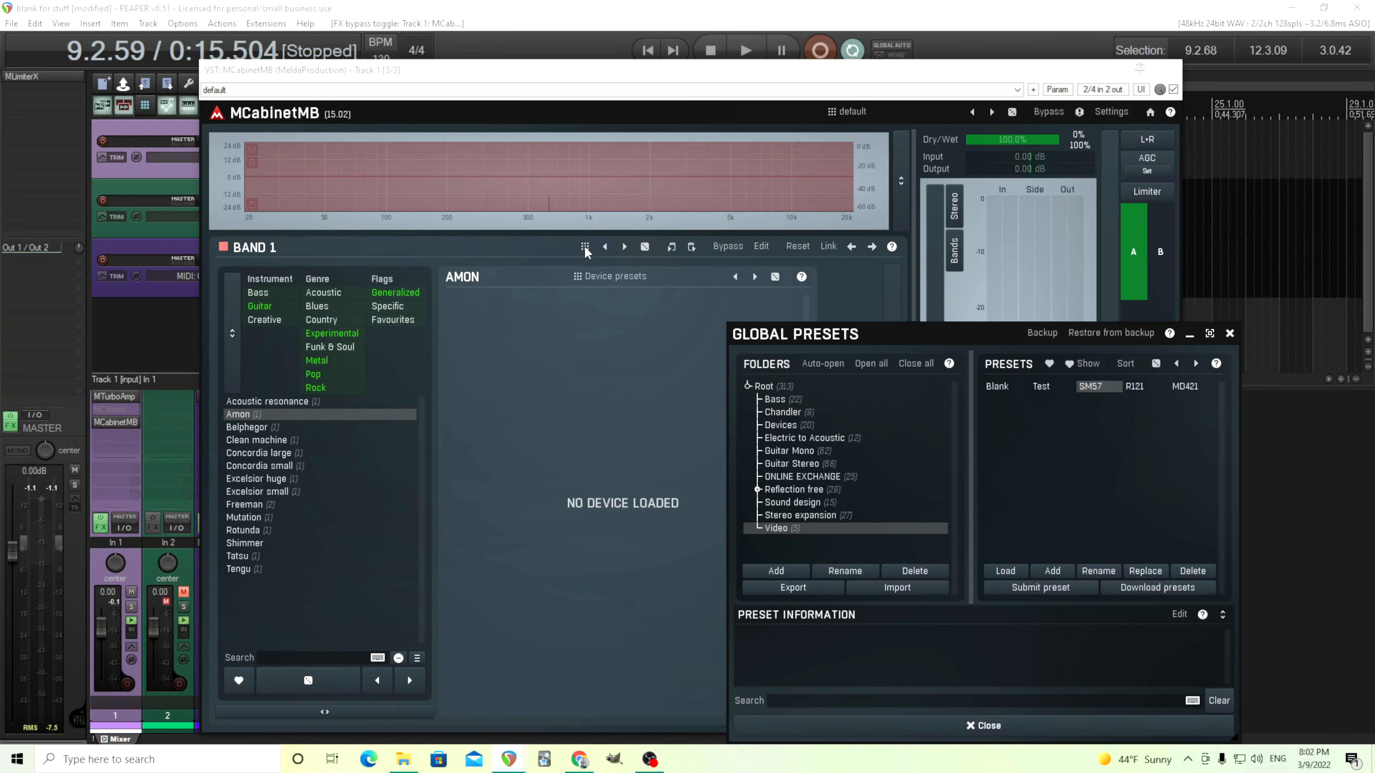
click(1090, 388)
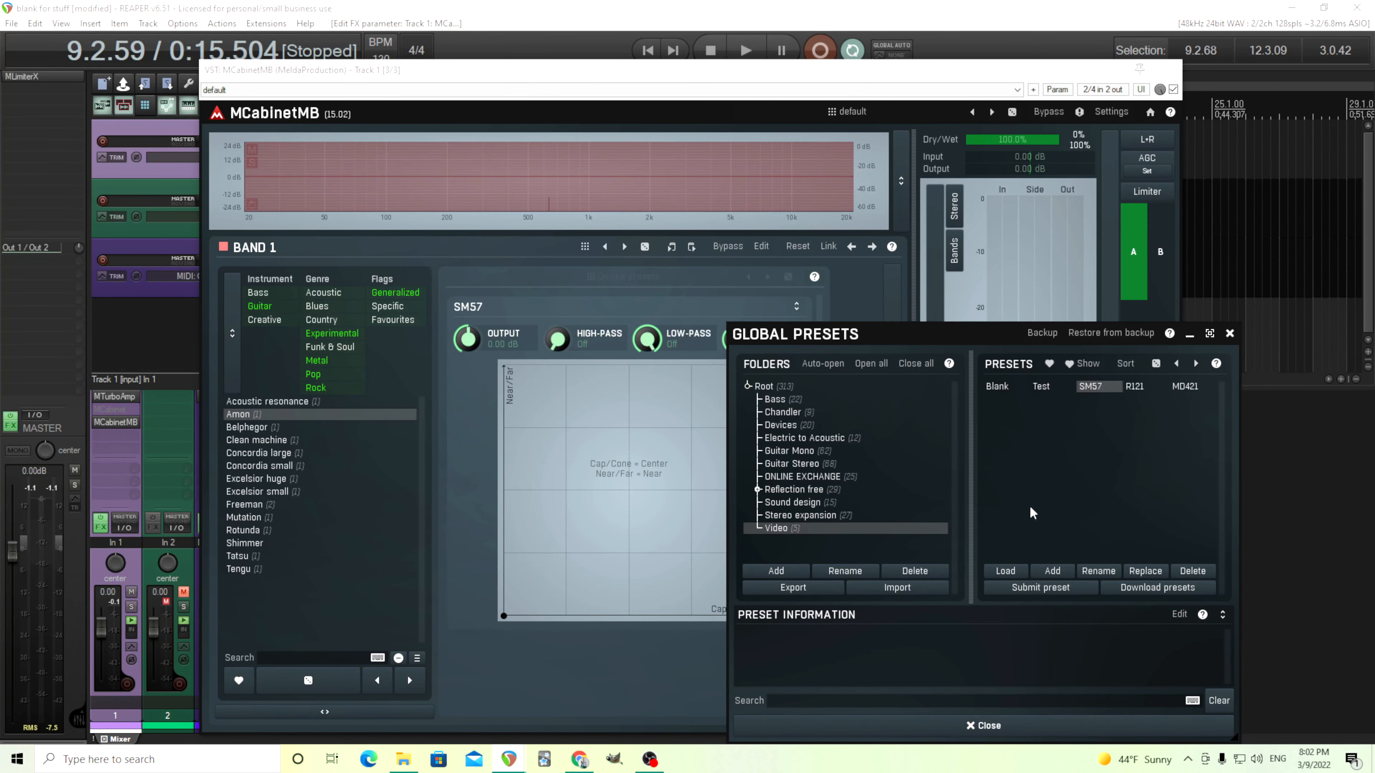
Audition the SM57 in Band 1 and move its microphone to Near Center and Midway during playback.
click(1032, 736)
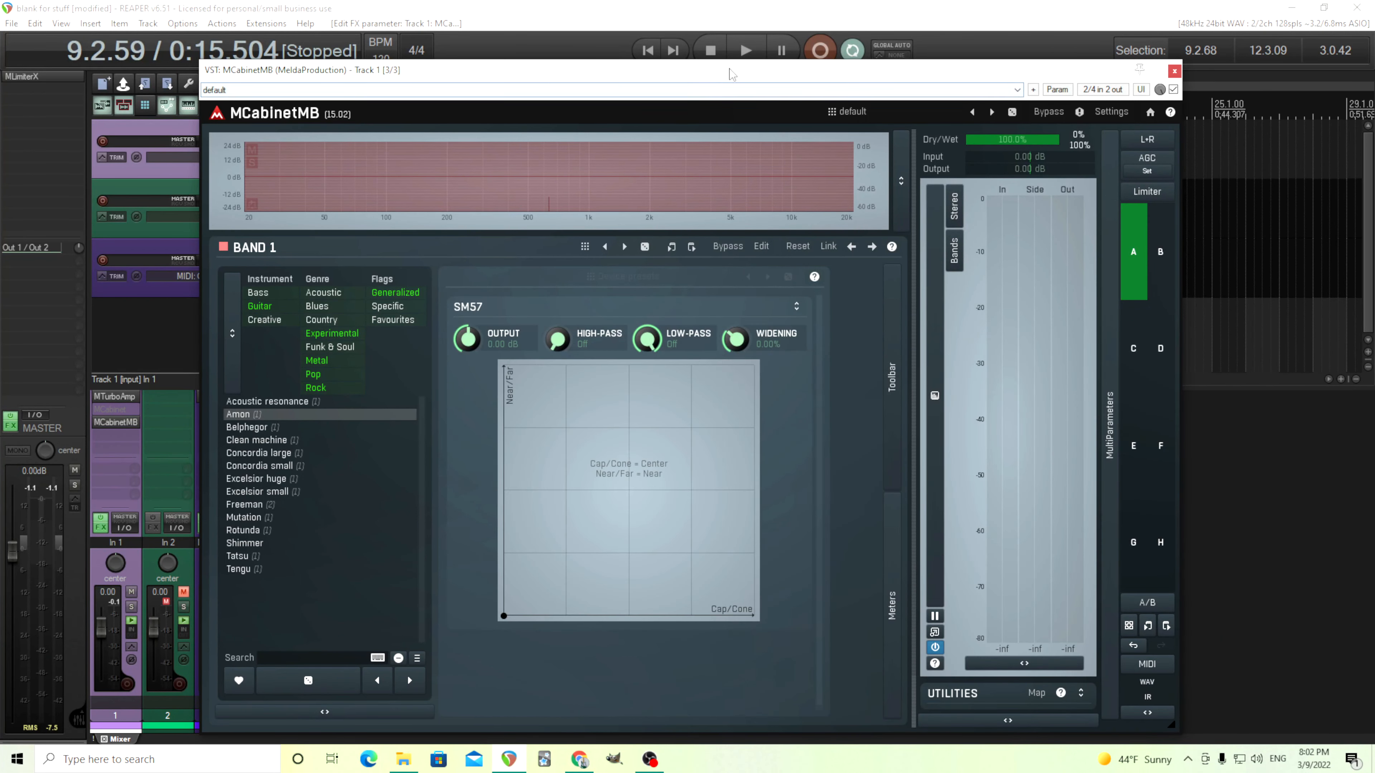
drag(735, 76, 756, 111)
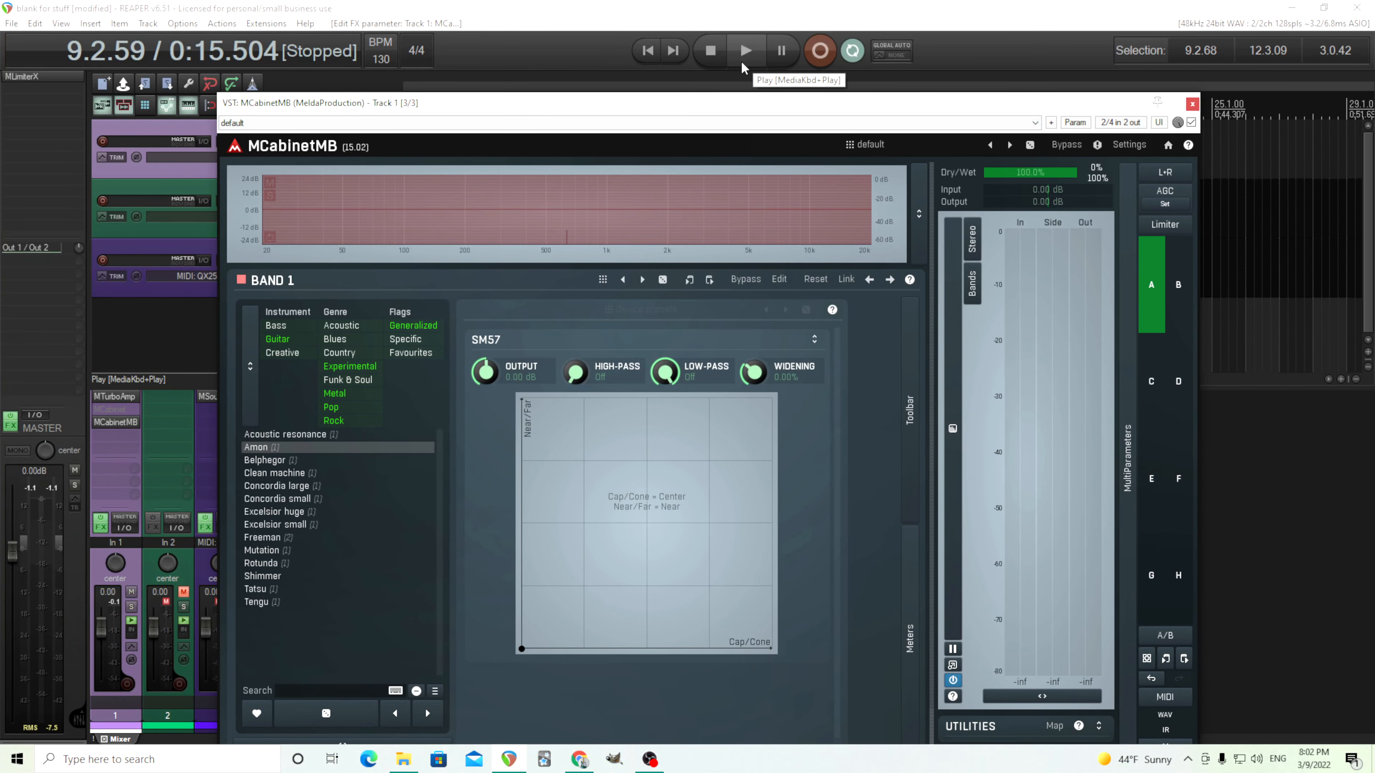
click(741, 60)
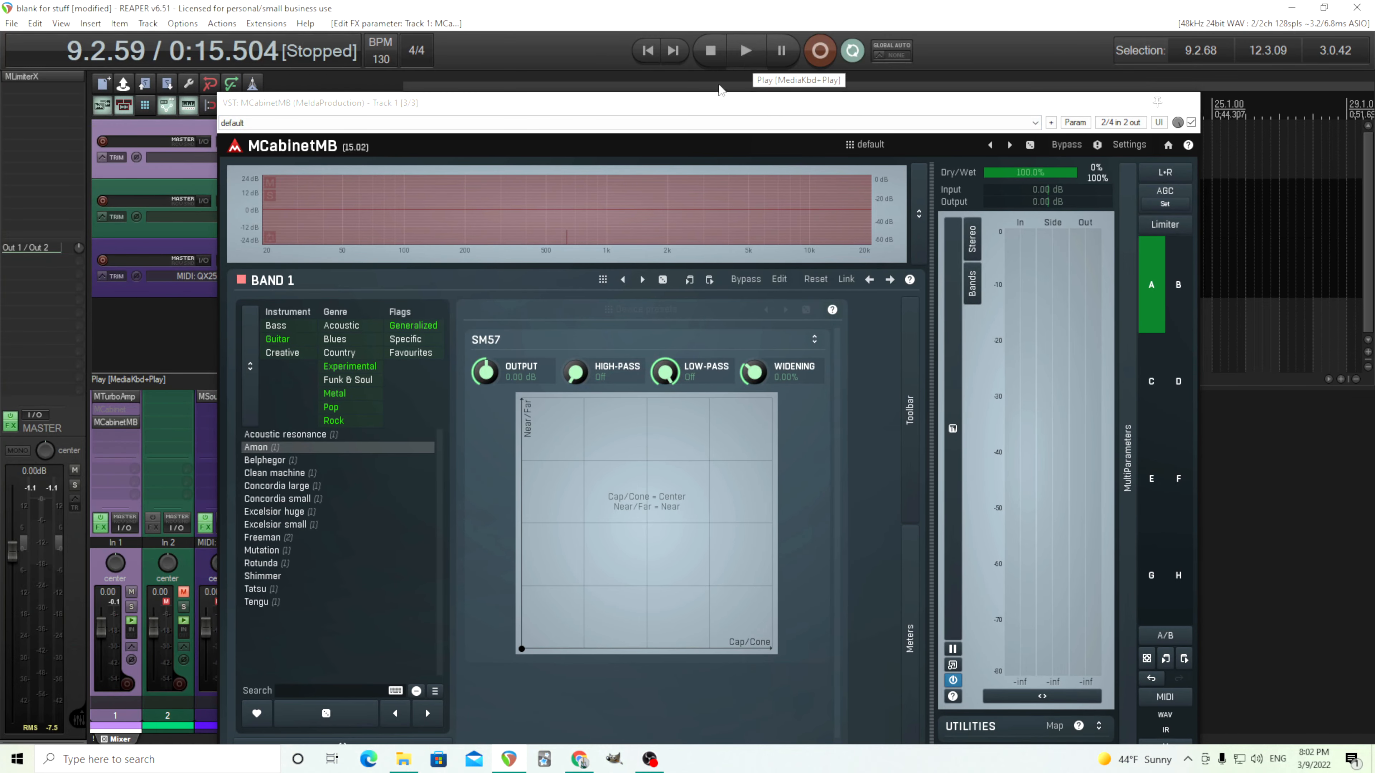
drag(596, 595, 602, 549)
click(711, 54)
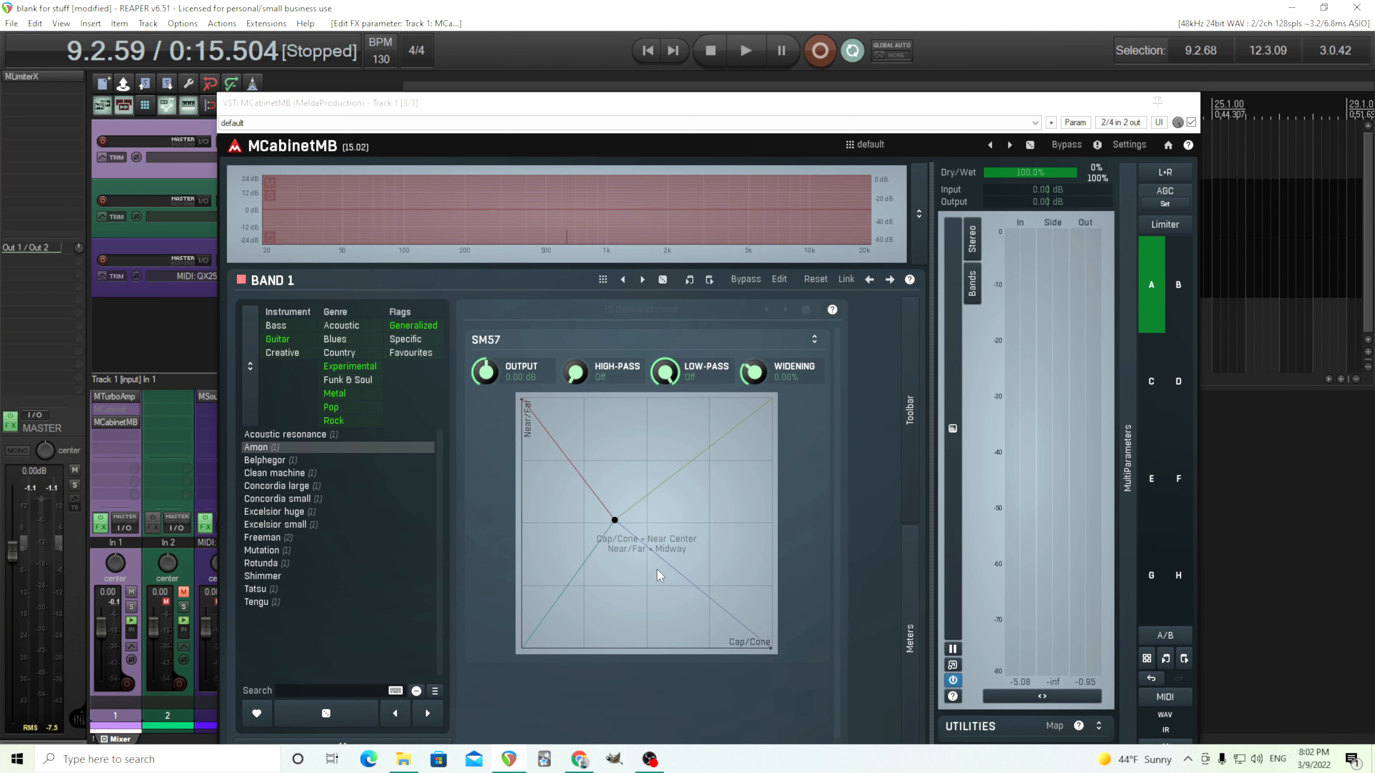
Set the crossover to Parallel and insert a second band after Band 1.
right_click(543, 232)
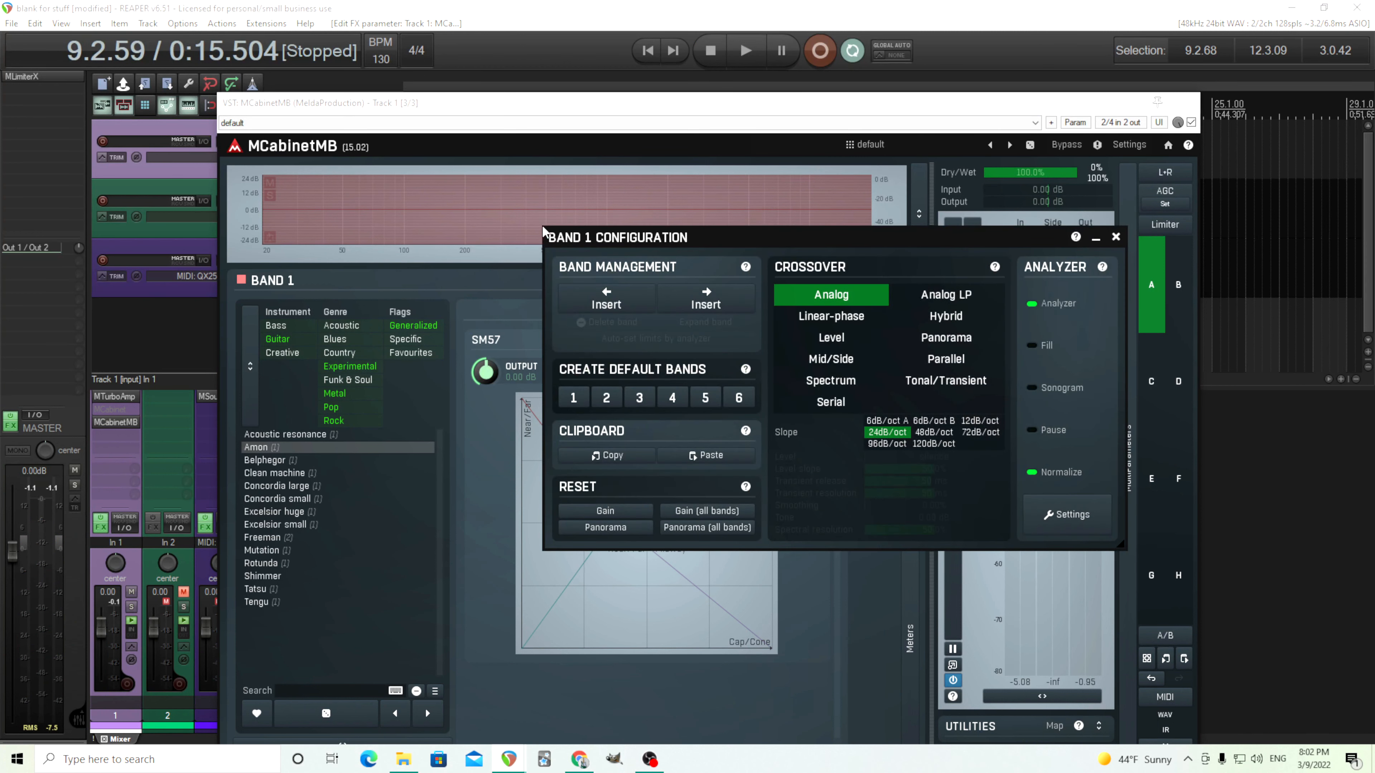
click(929, 360)
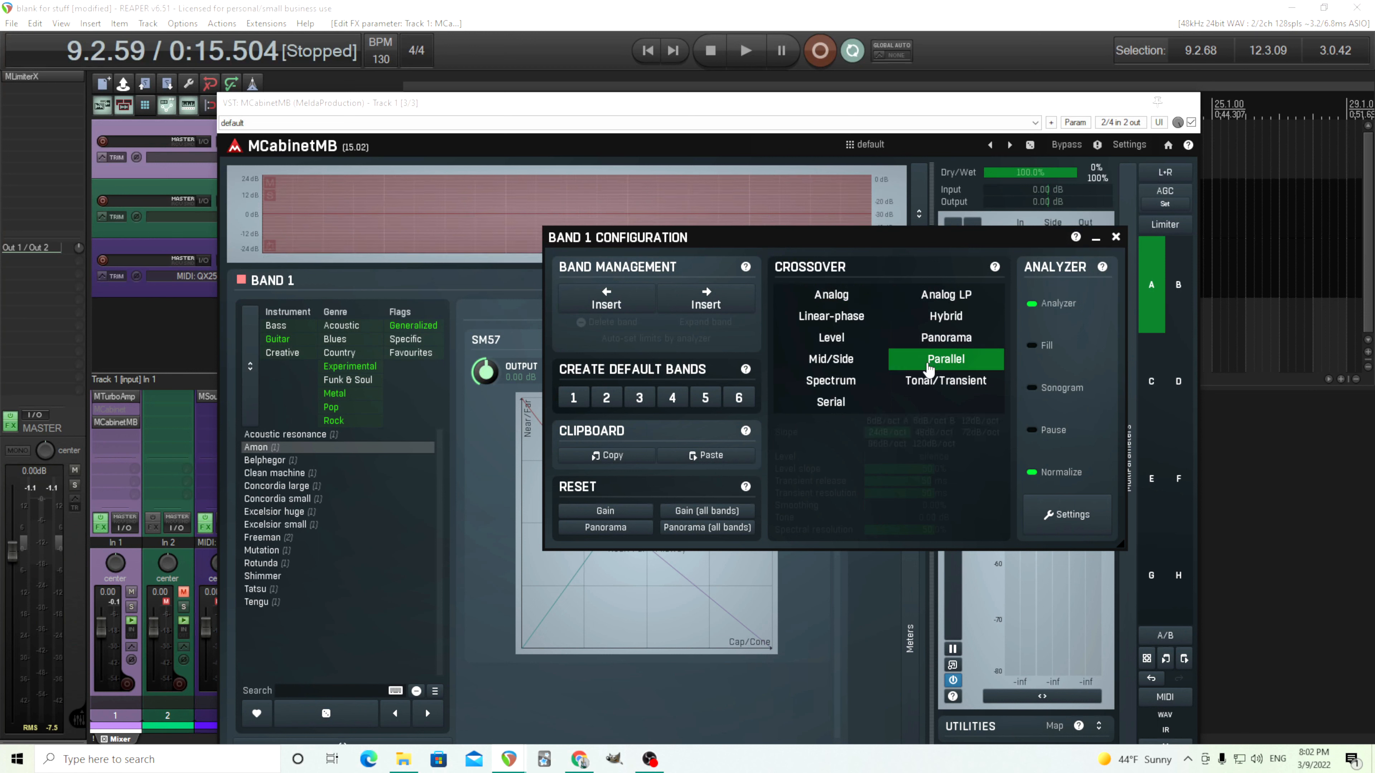
click(714, 306)
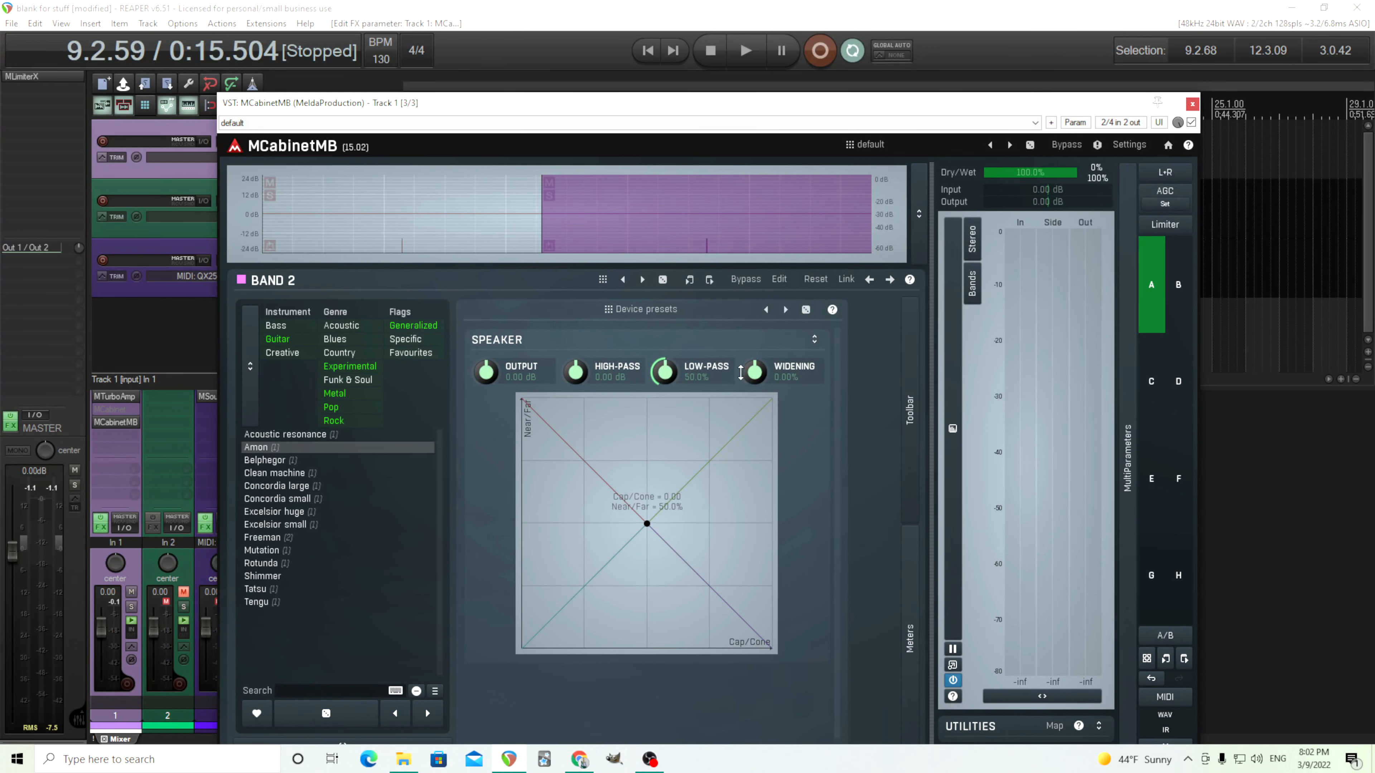
click(427, 243)
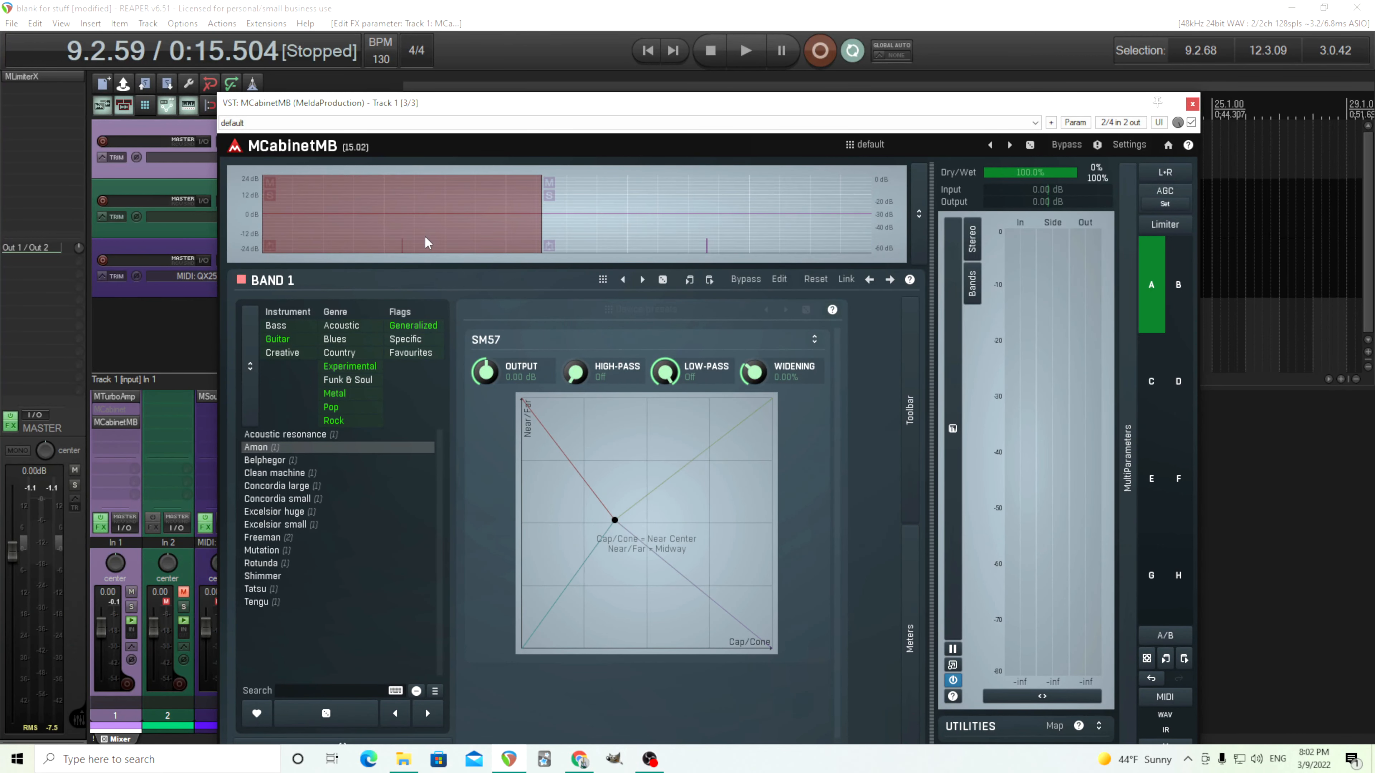
click(615, 231)
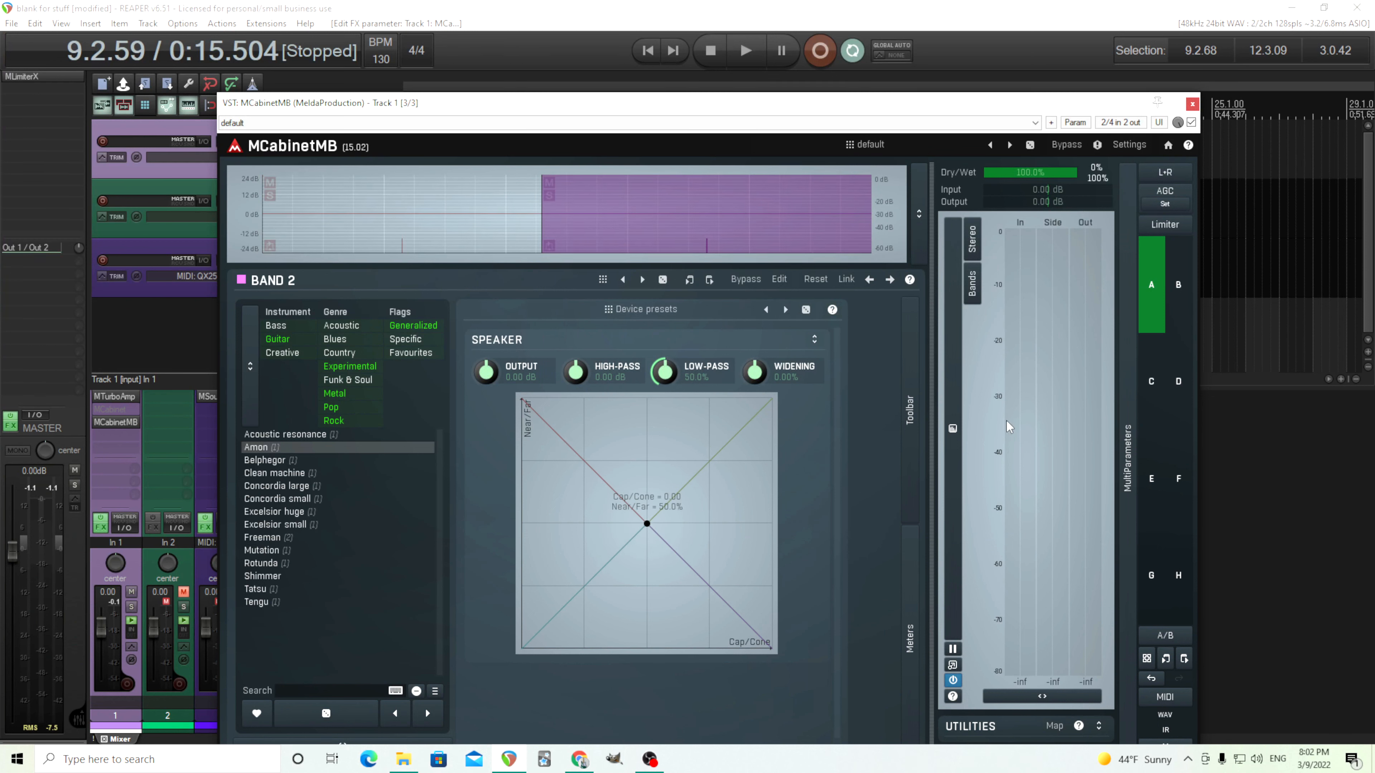
Reposition the plugin window and lower MCabinetMB's overall output level.
drag(894, 103, 896, 54)
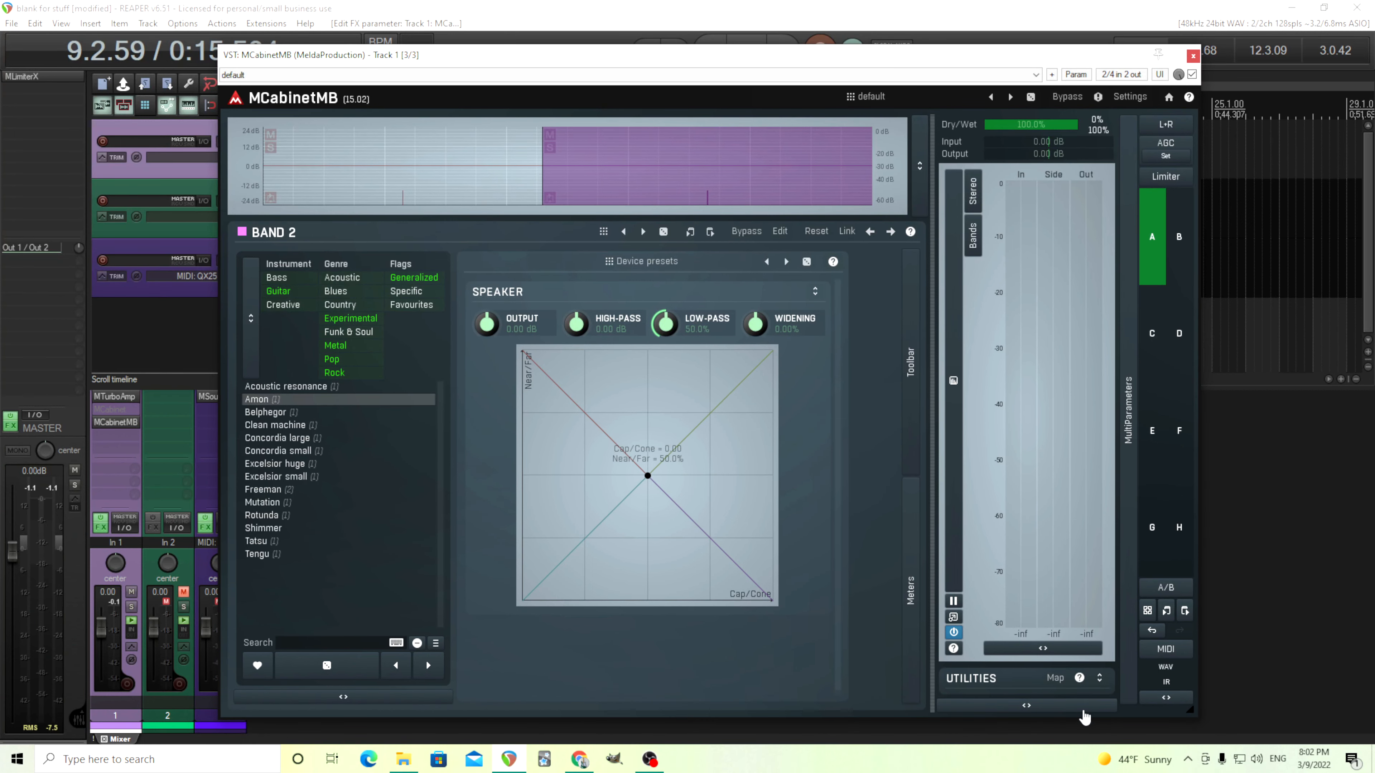
click(1031, 706)
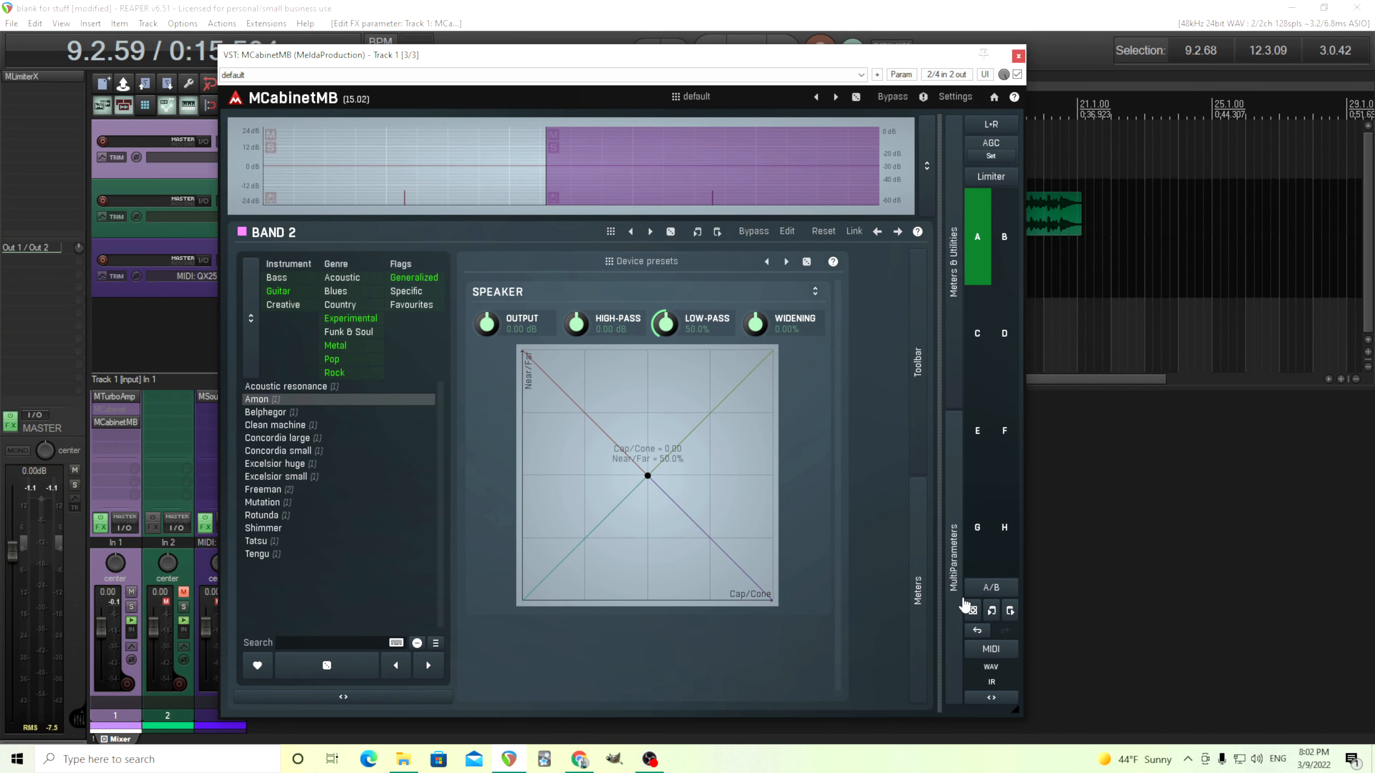
click(958, 379)
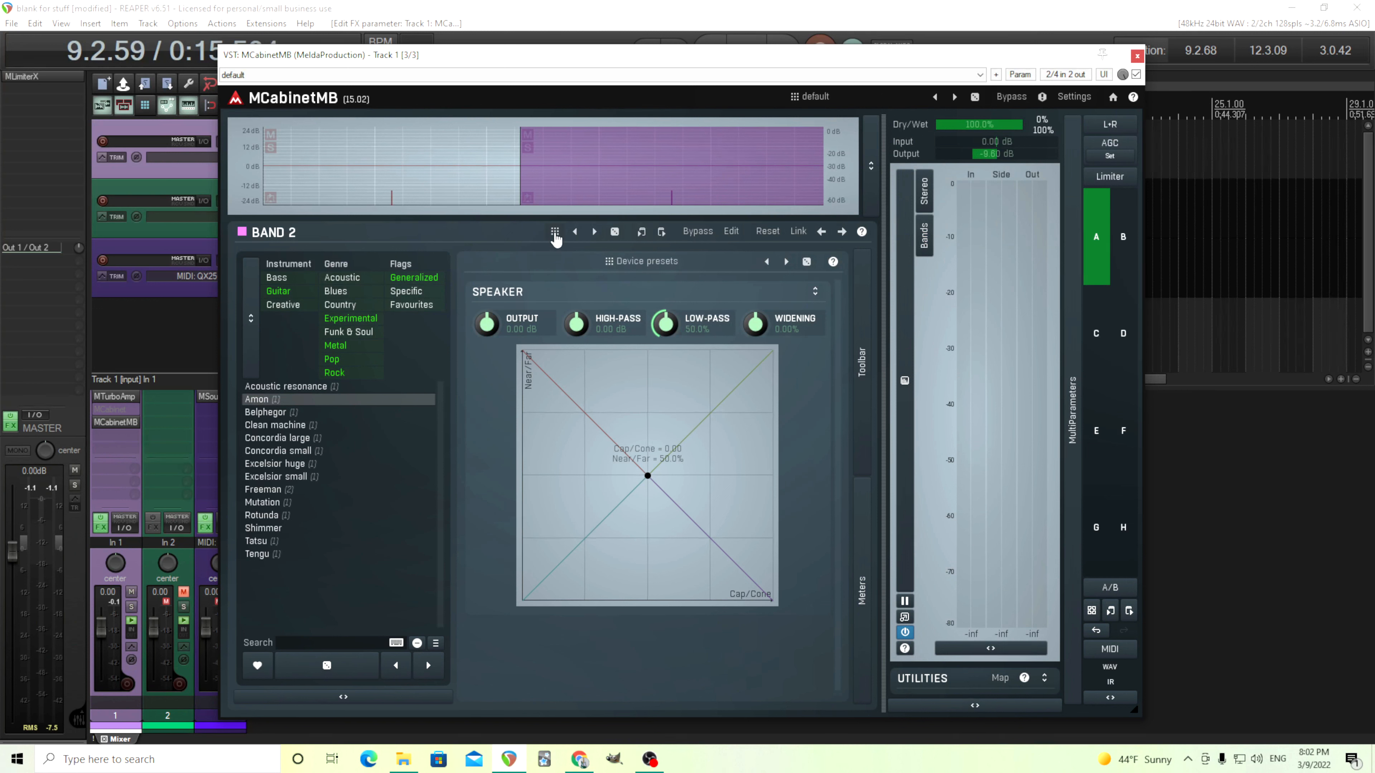
Load the R121 preset from the Video folder into Band 2 and compare the band with Band 1.
click(555, 232)
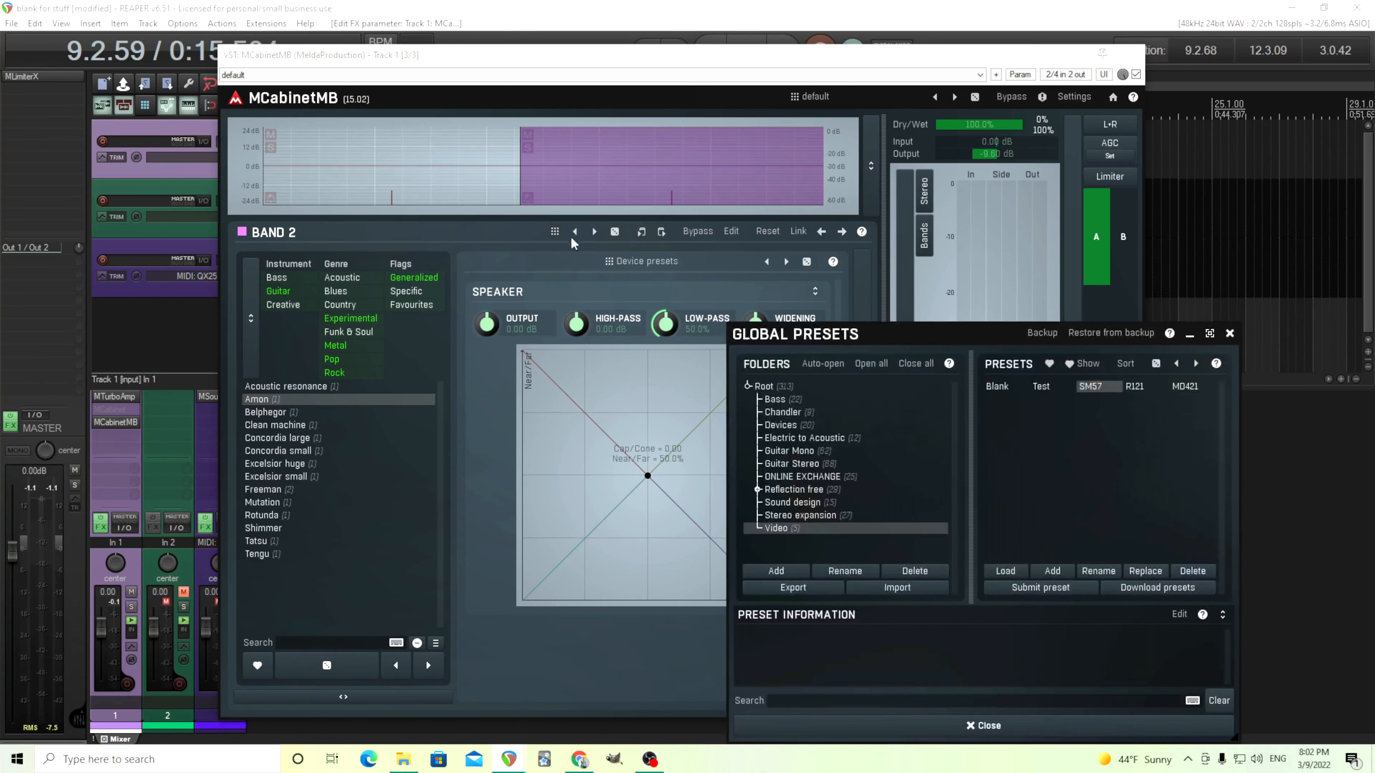
click(1138, 391)
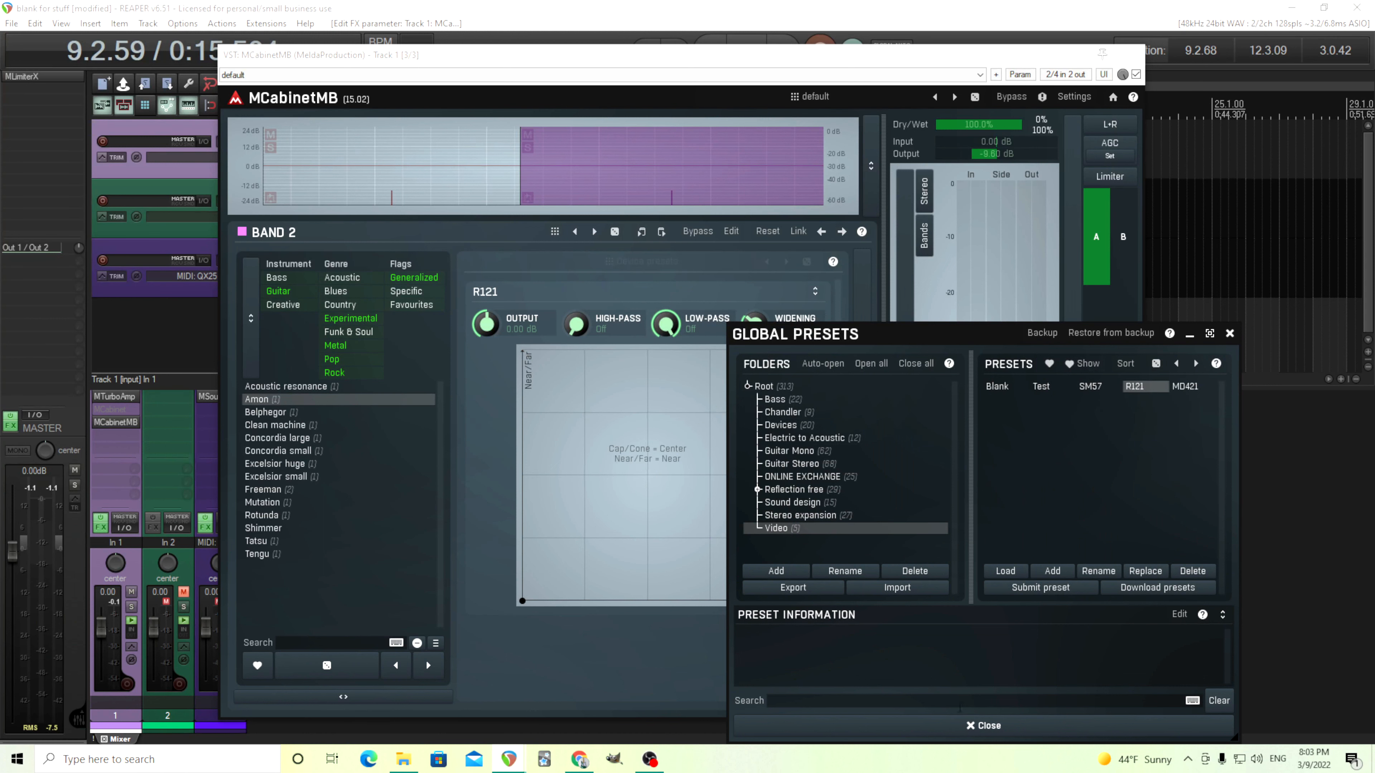
click(966, 728)
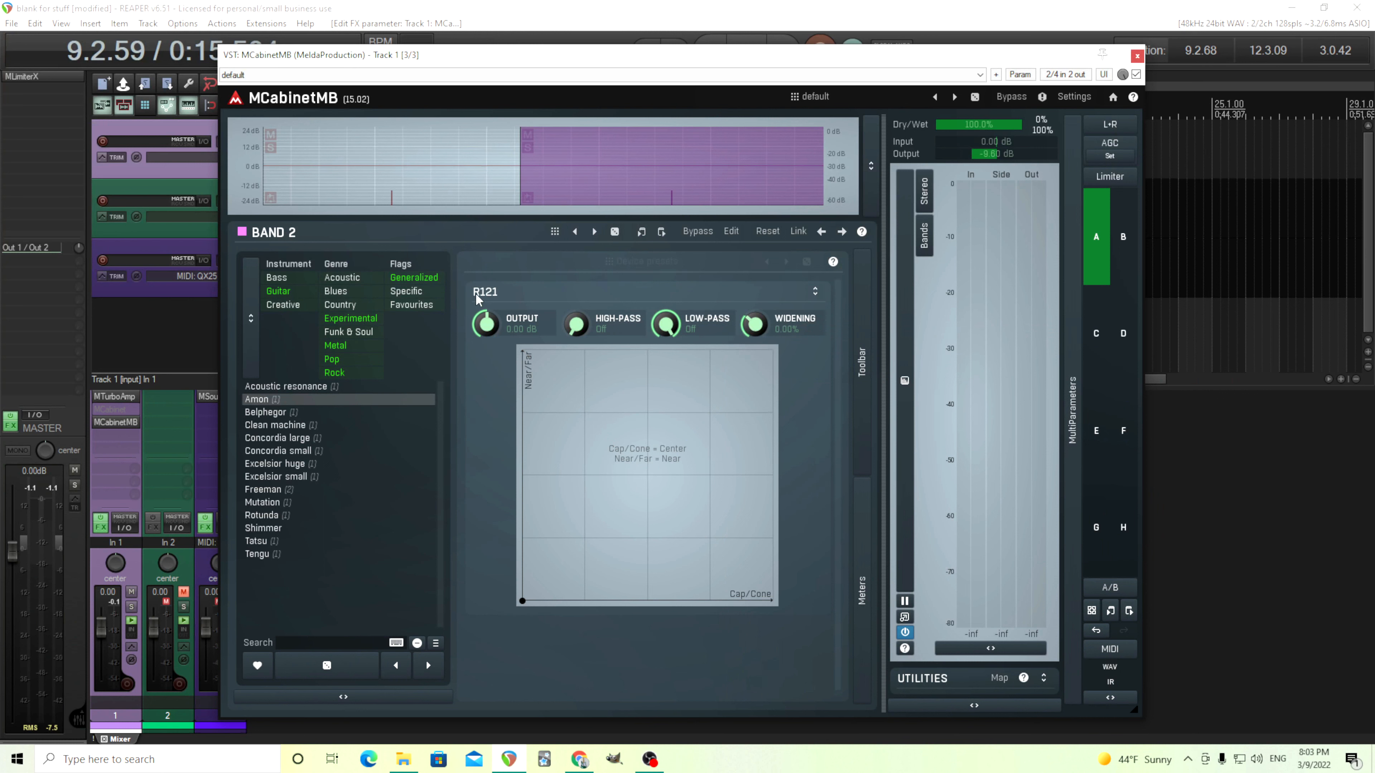
click(420, 190)
click(551, 194)
click(441, 198)
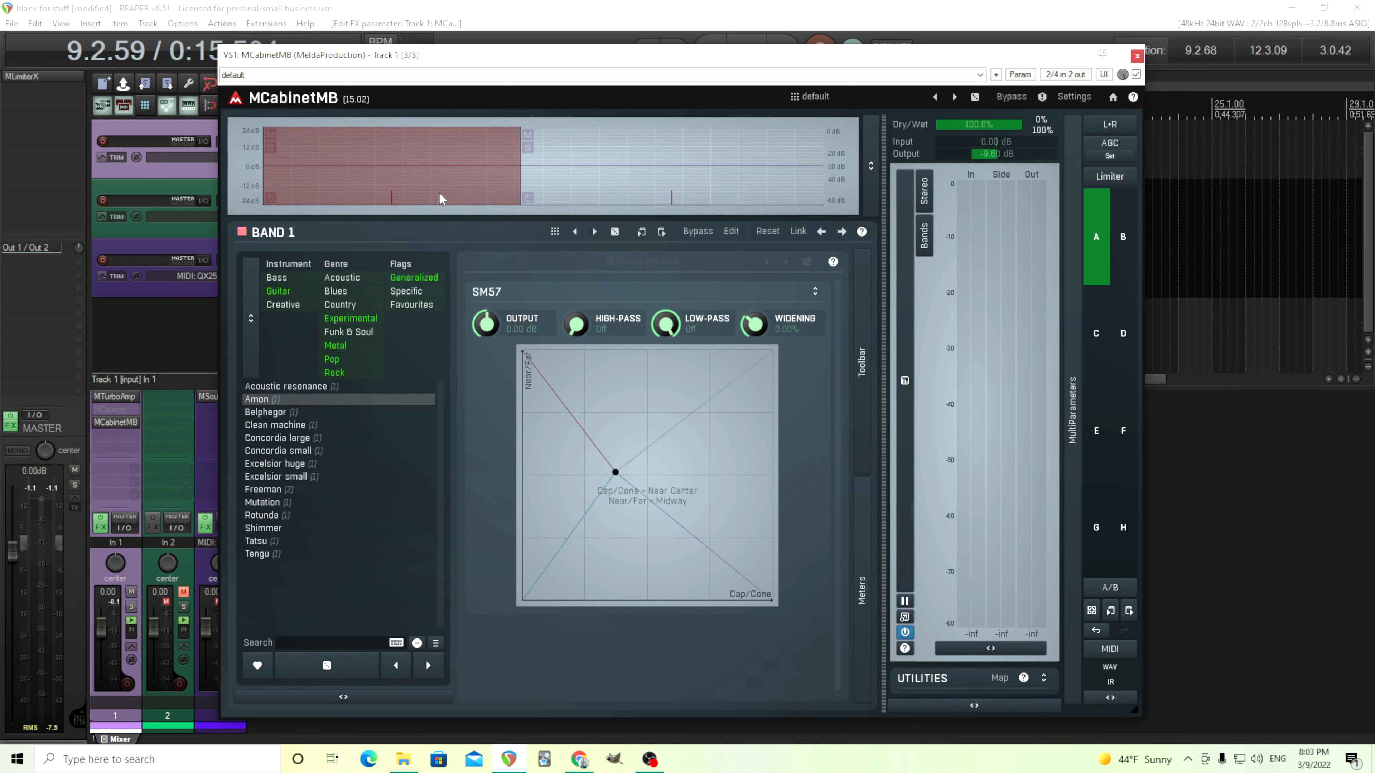
click(580, 196)
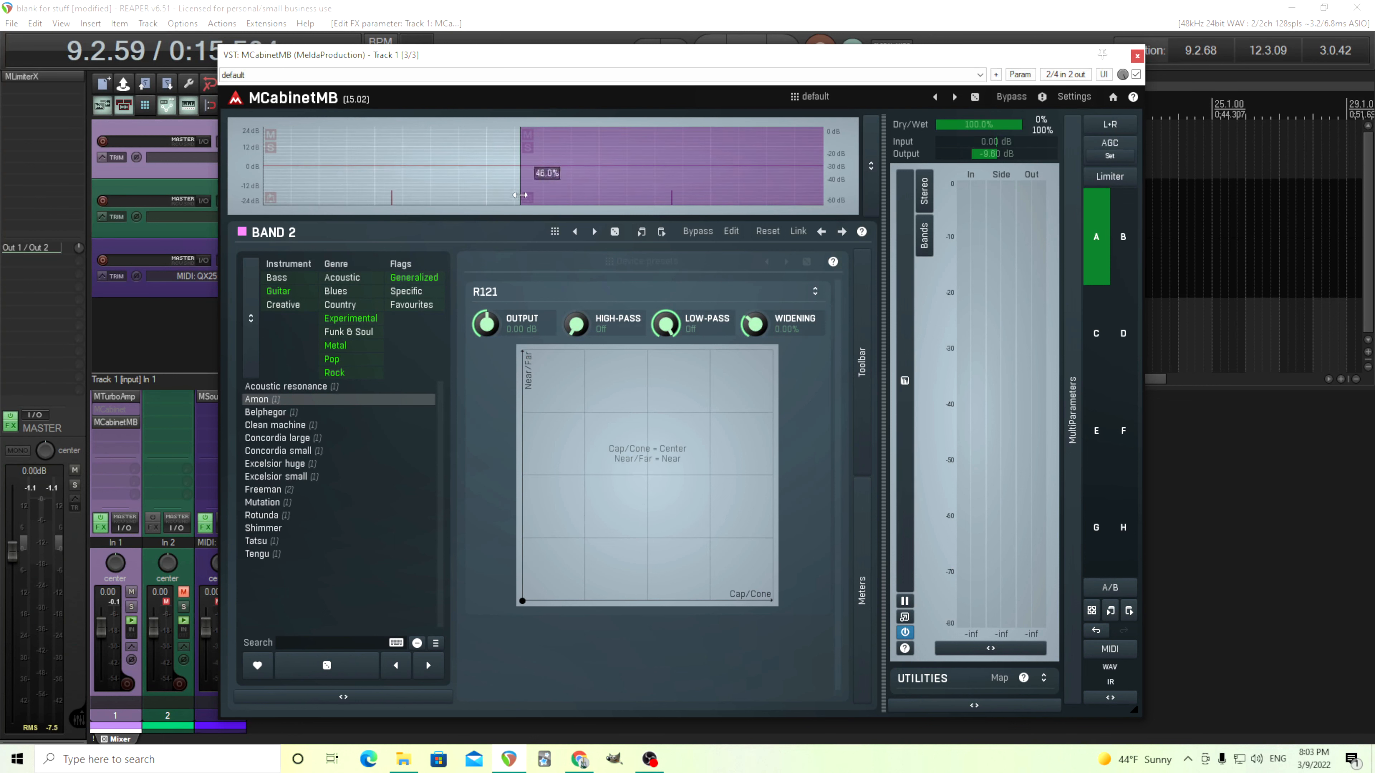
Solo Band 2 and move its R121 microphone to Middle and Near during playback.
click(528, 149)
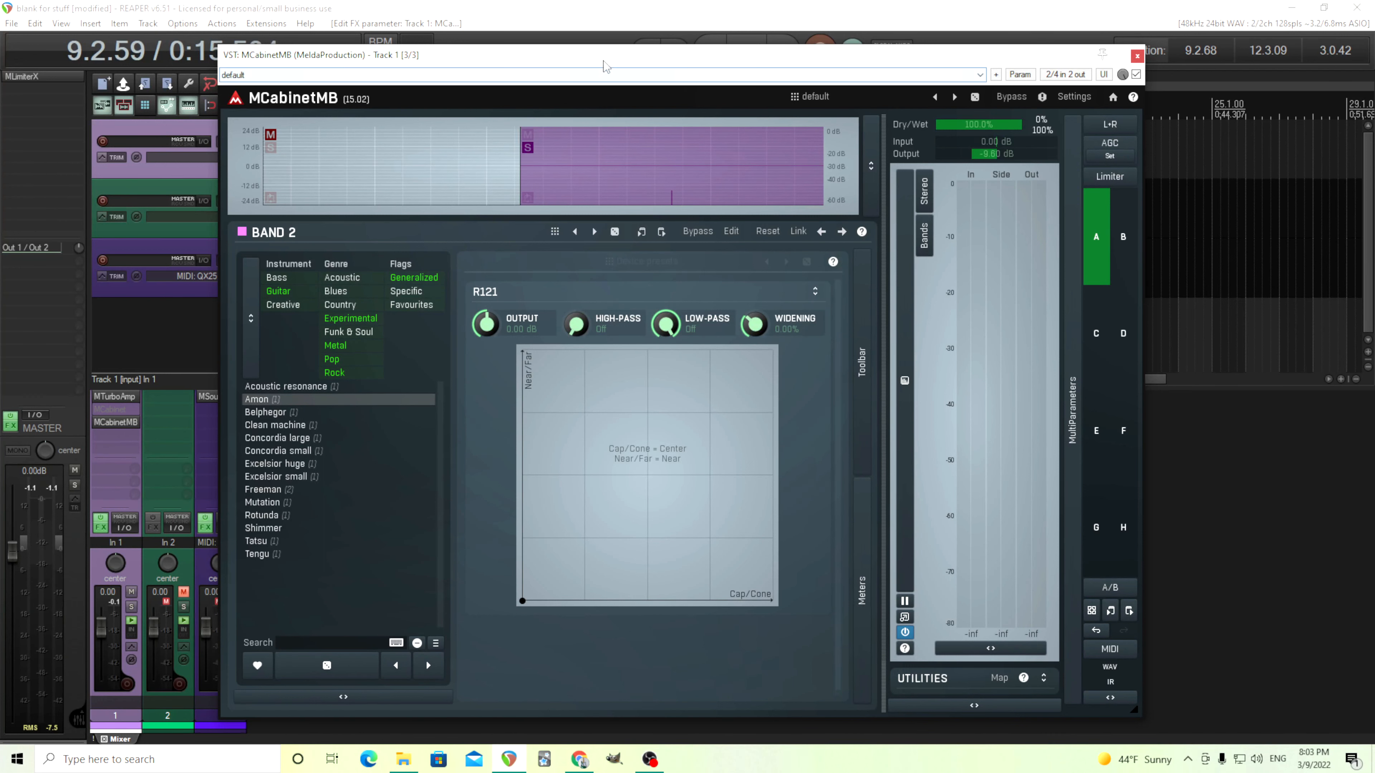
drag(602, 62, 619, 99)
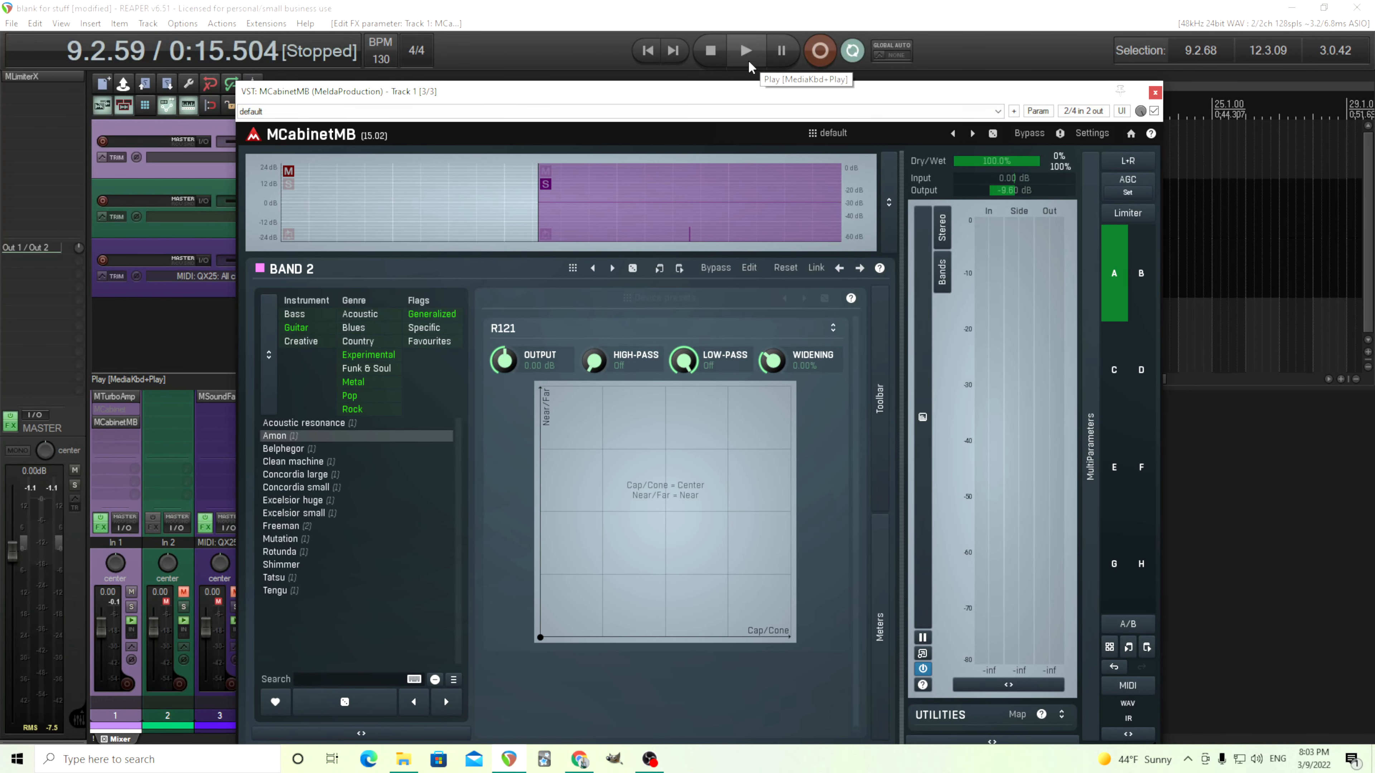
click(745, 51)
drag(541, 638, 670, 604)
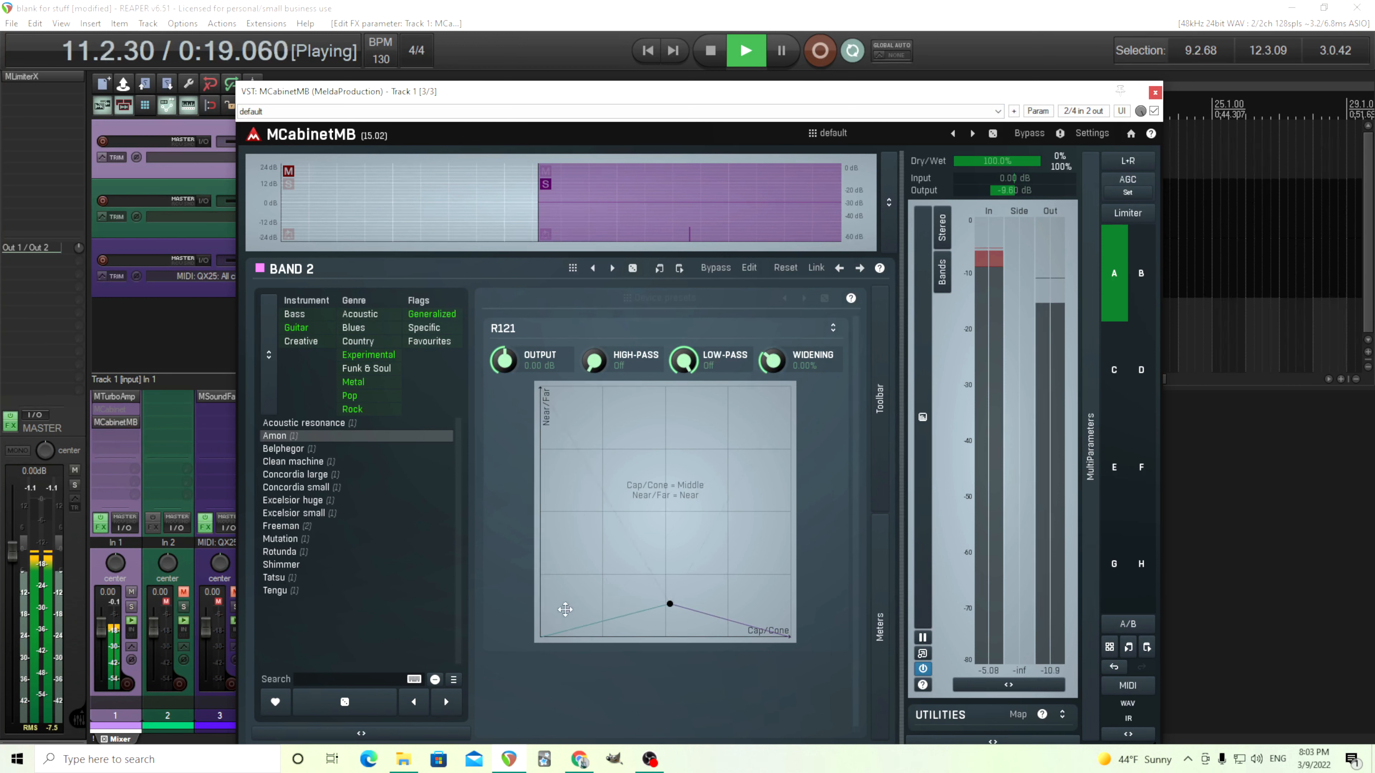
click(713, 53)
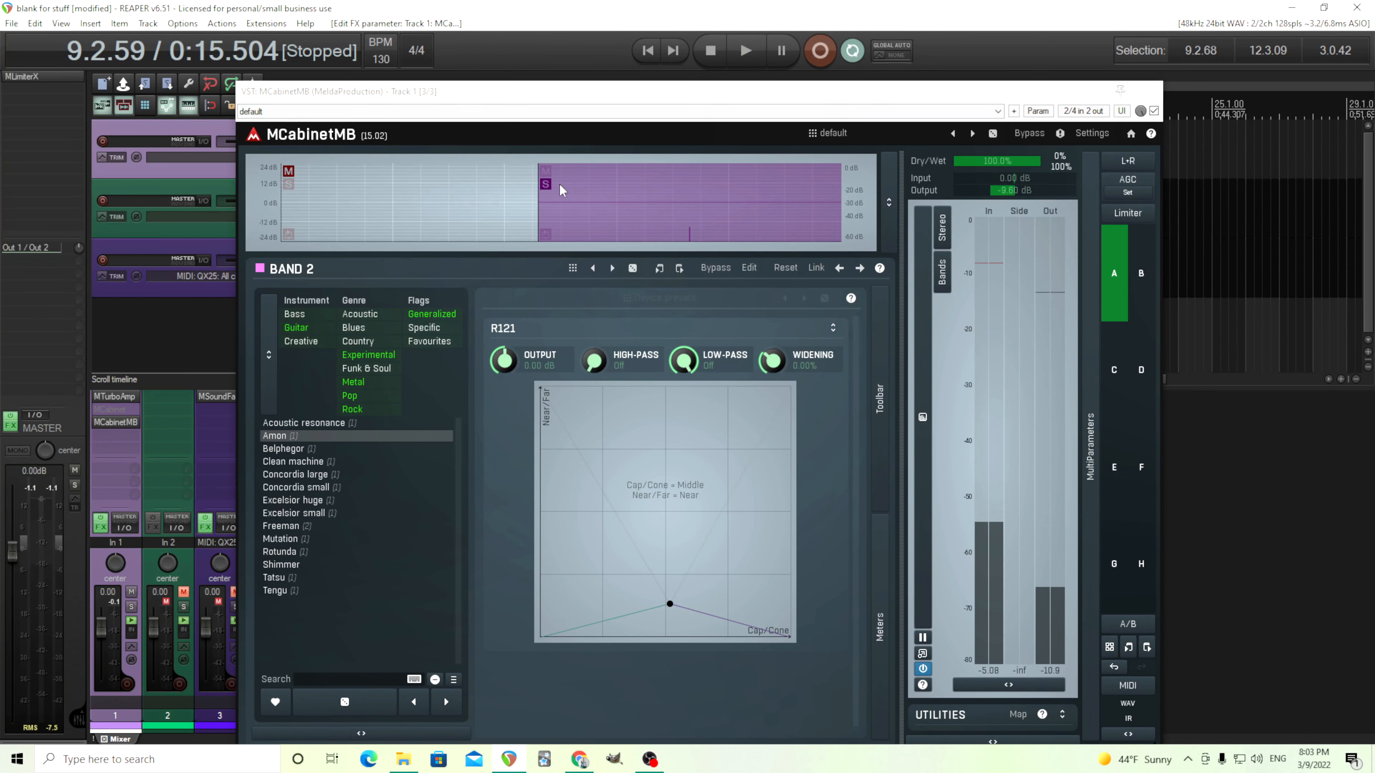
Remove the solo from Band 2 and audition the SM57 and R121 bands together.
click(545, 184)
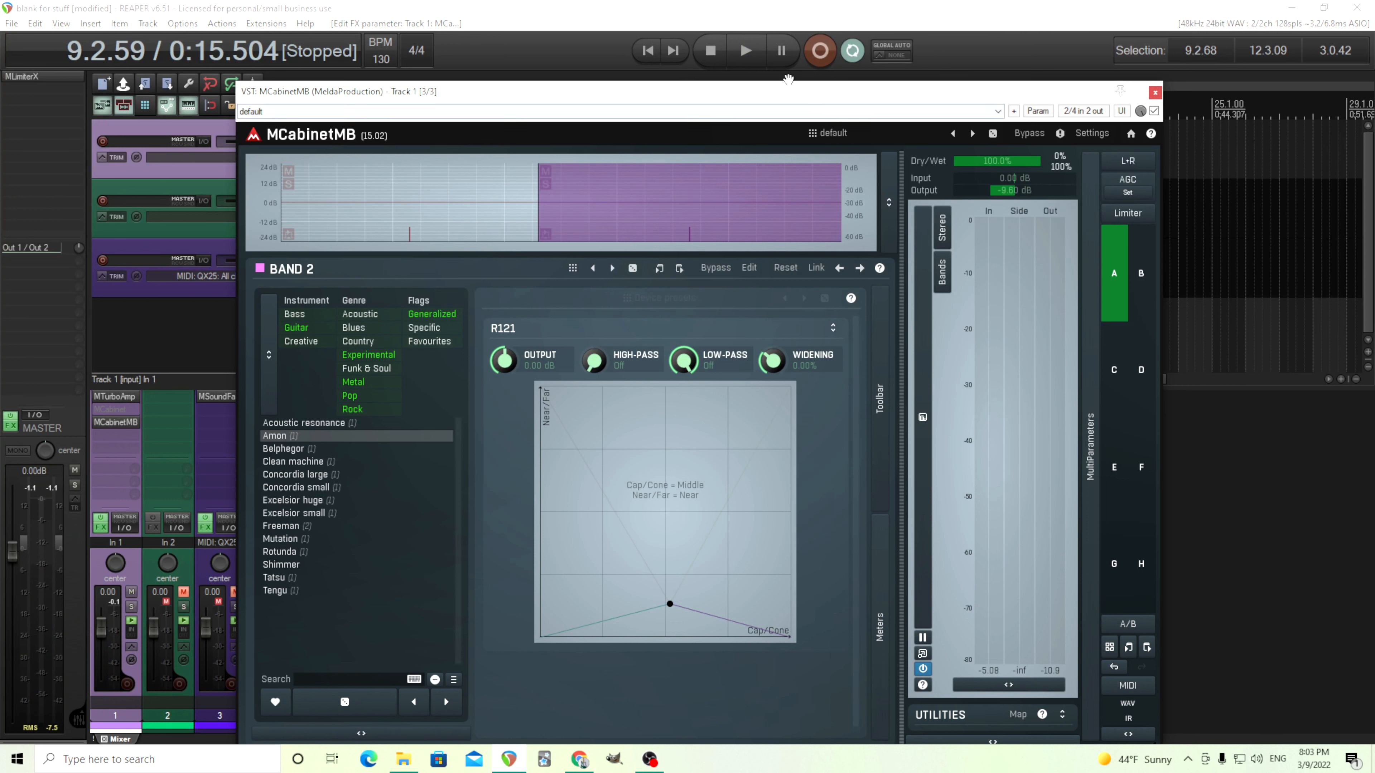
click(746, 54)
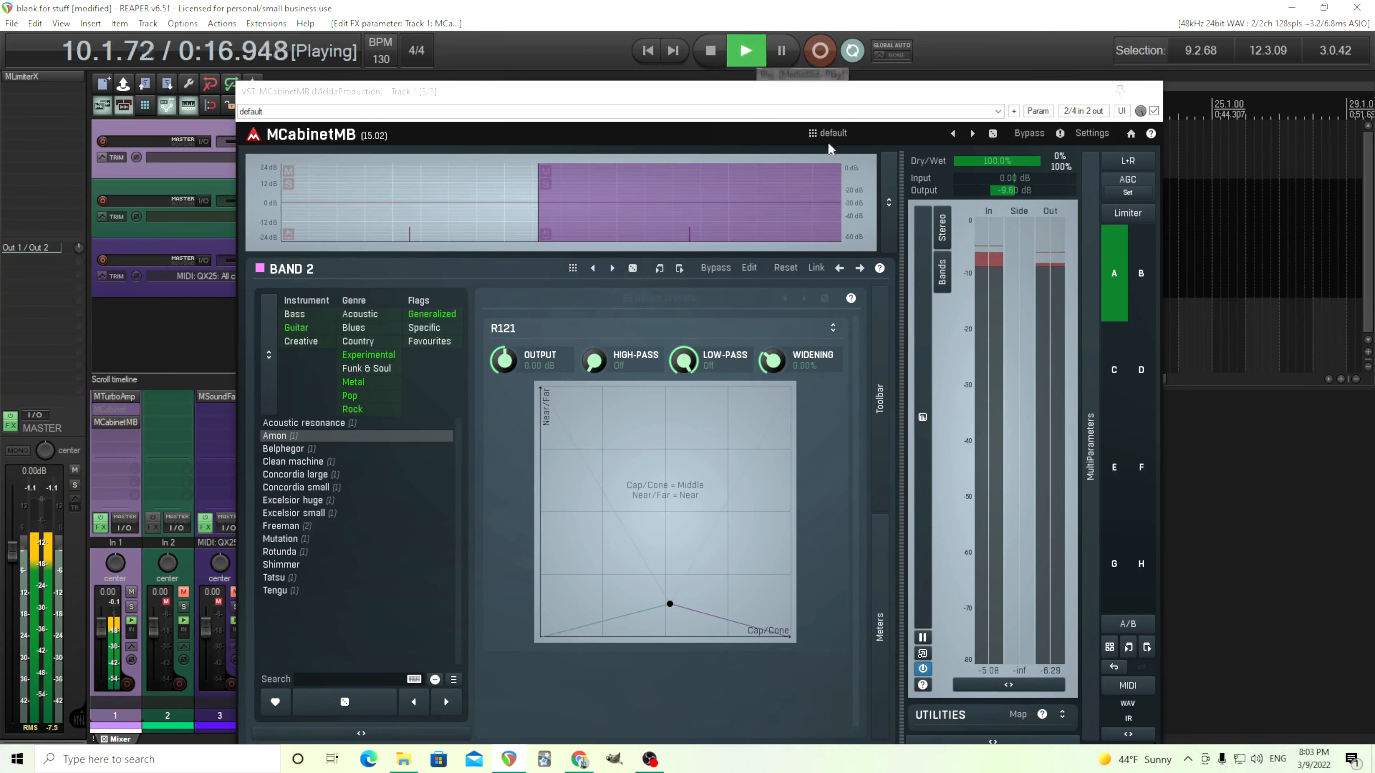
click(712, 52)
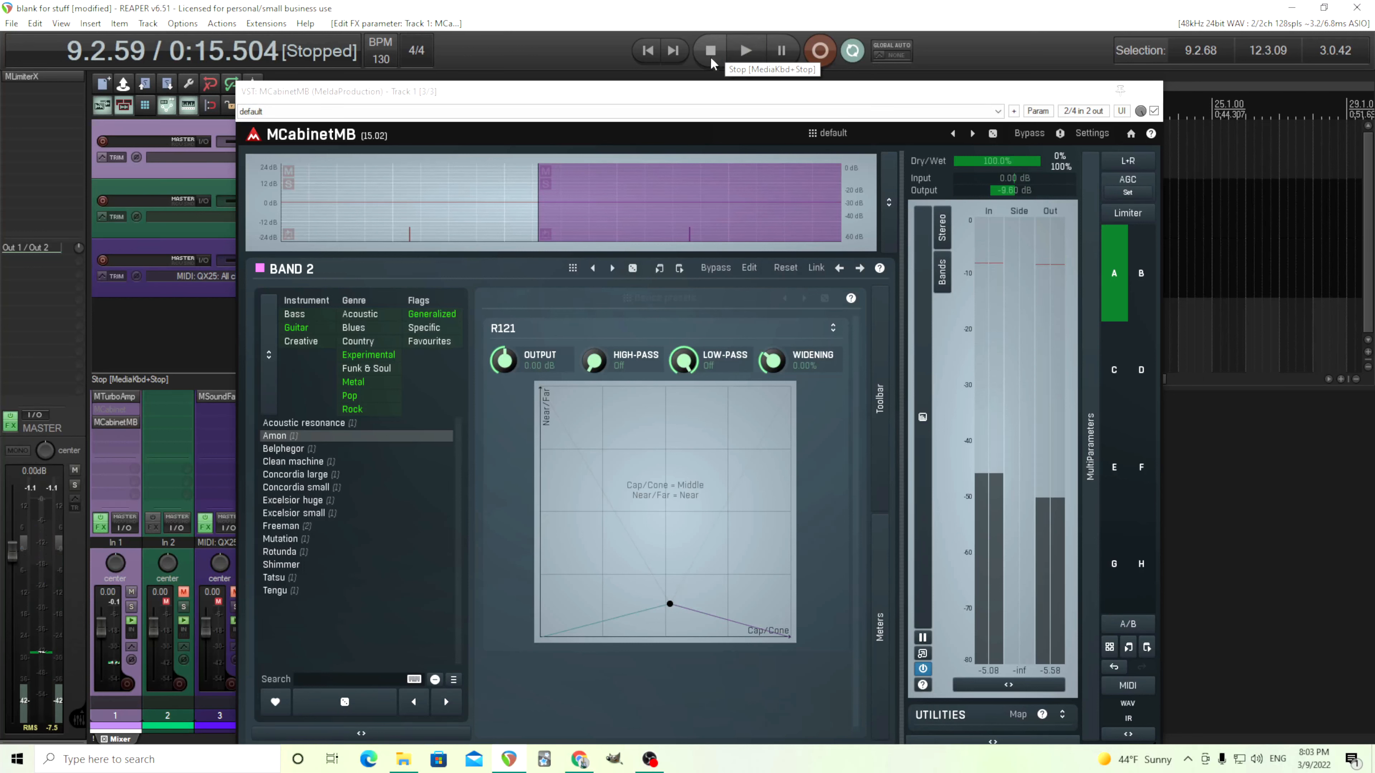
Raise the output of the R121 speaker in Band 2 to +4.80 dB during playback.
drag(695, 205, 697, 207)
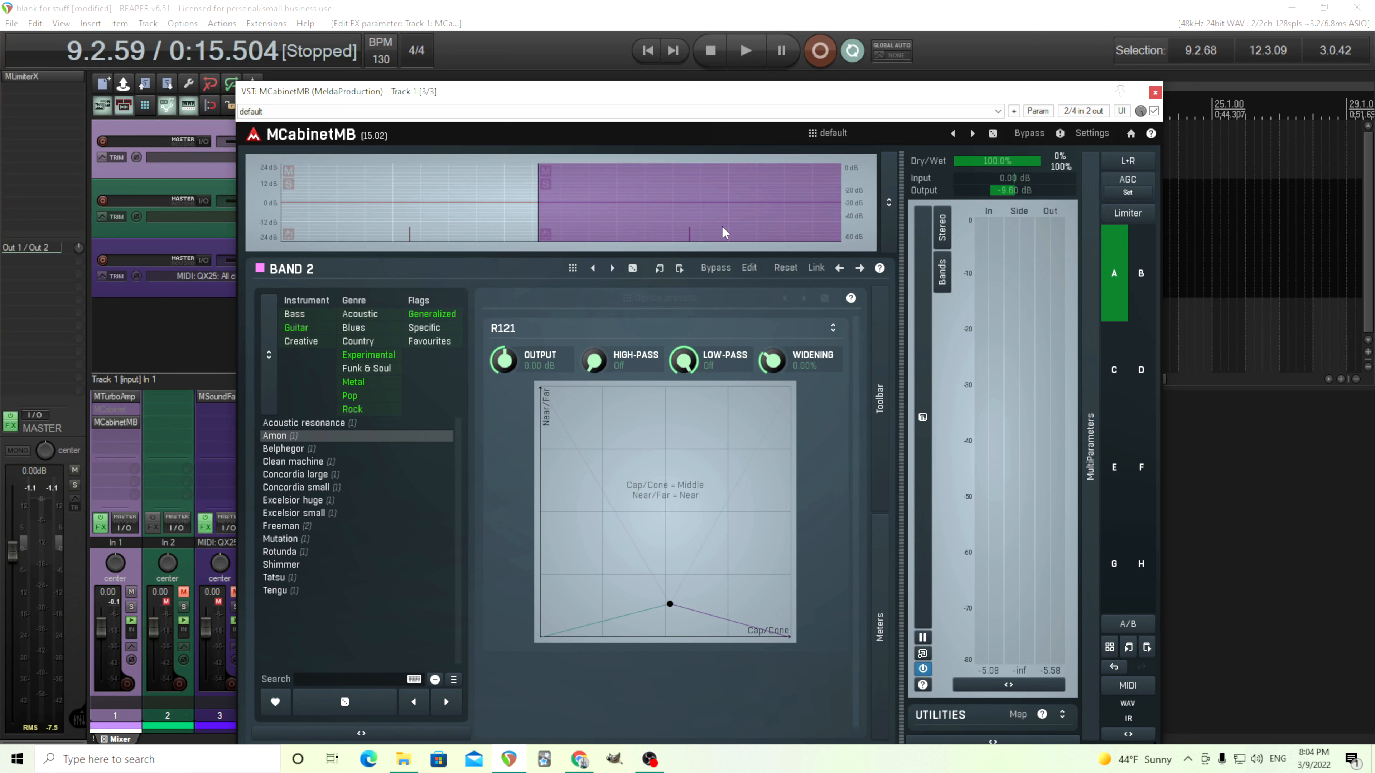
click(746, 51)
mouse_move(523, 366)
mouse_down()
mouse_move(523, 450)
mouse_move(523, 355)
mouse_up()
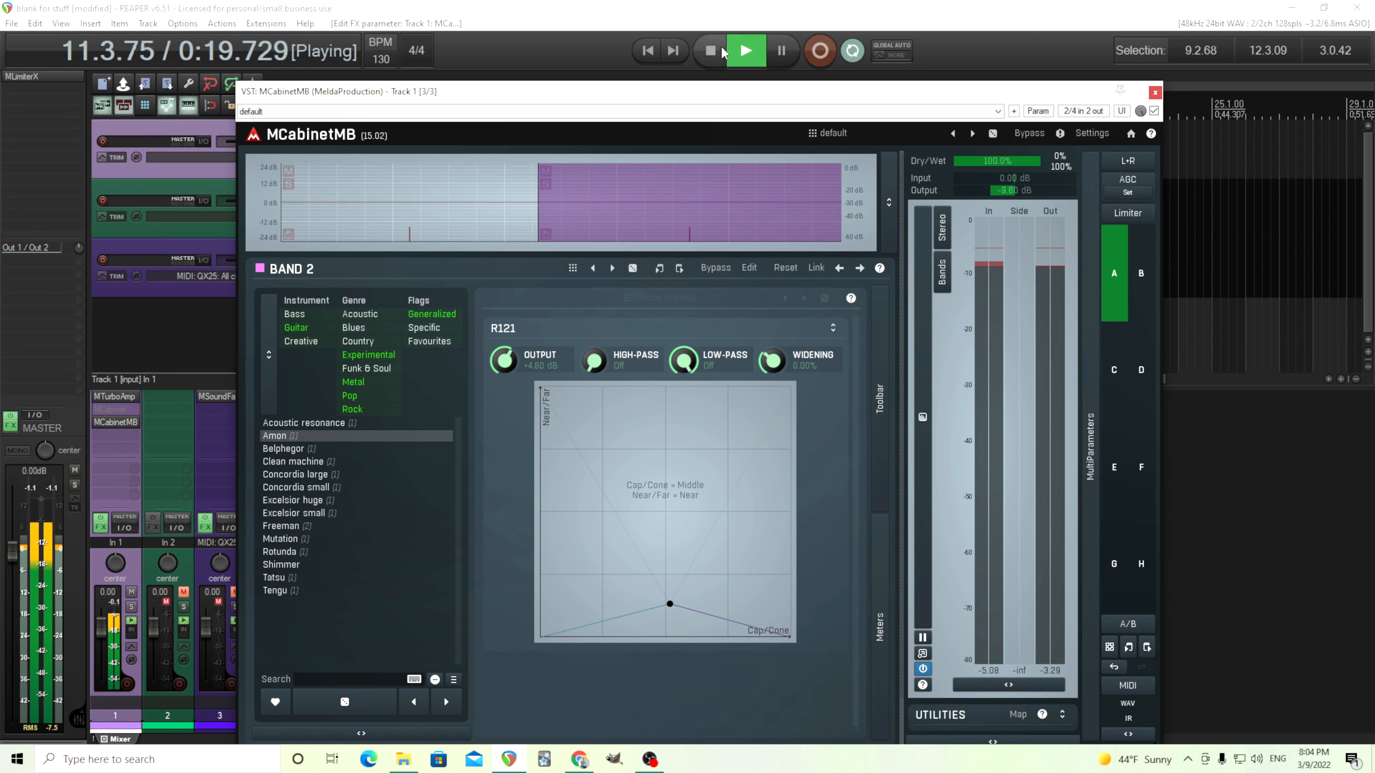
click(711, 51)
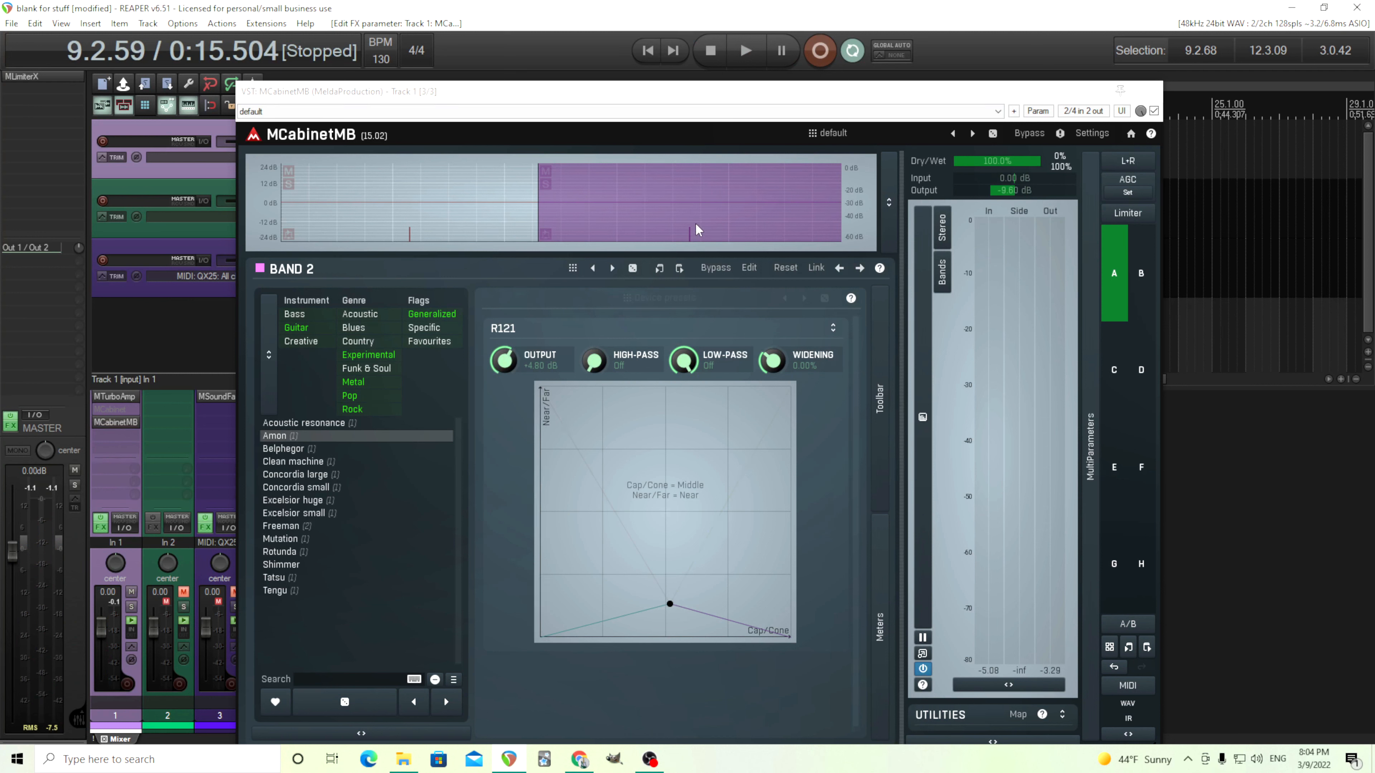
Insert a third band after Band 2 and look through the speaker settings of all three bands.
right_click(648, 216)
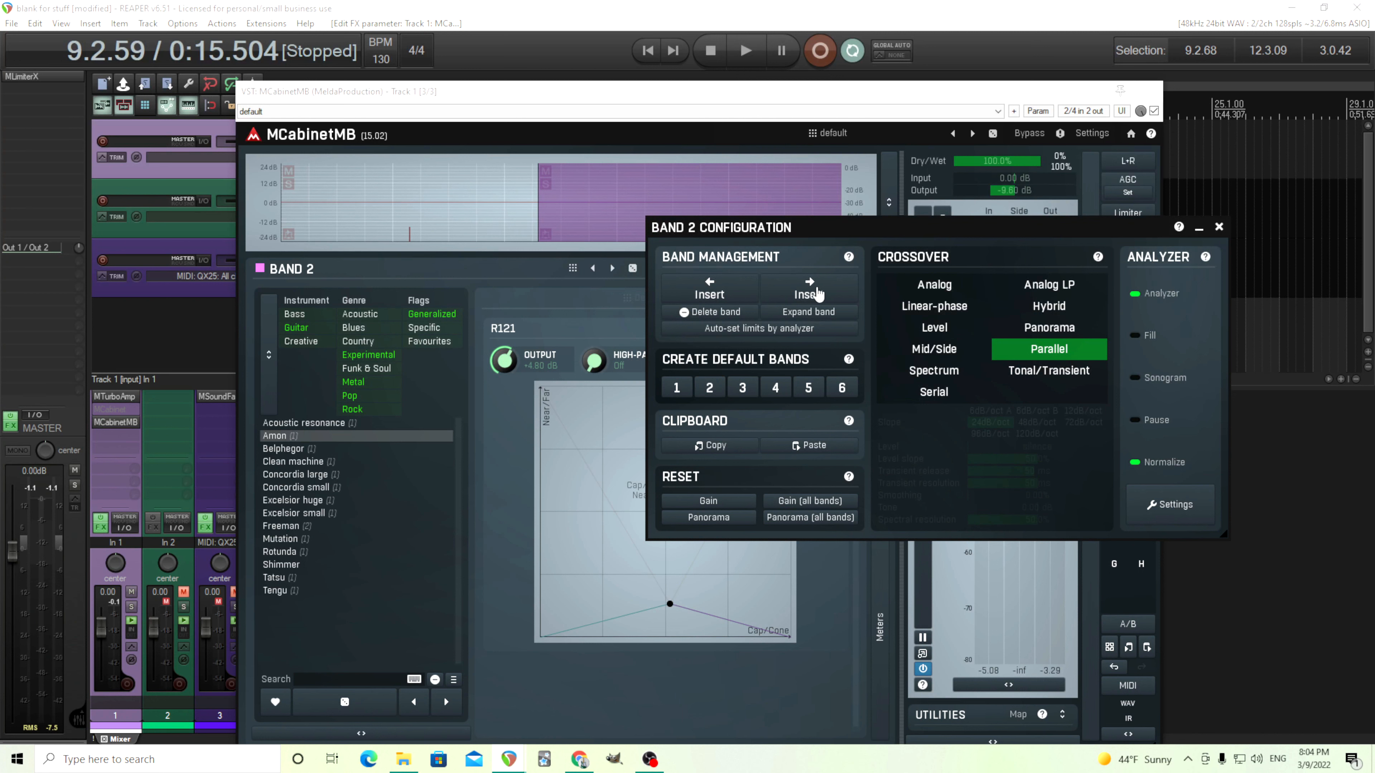
click(817, 294)
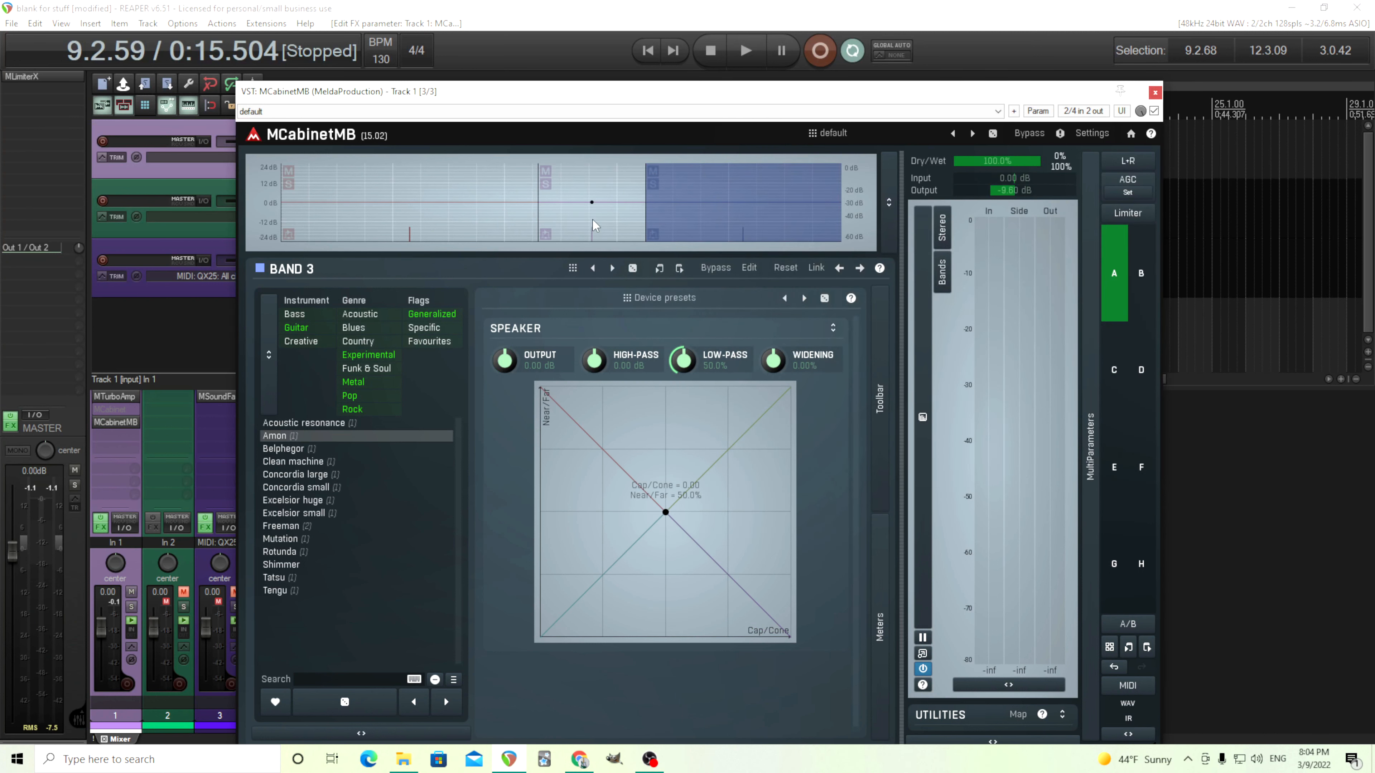
click(593, 219)
click(496, 224)
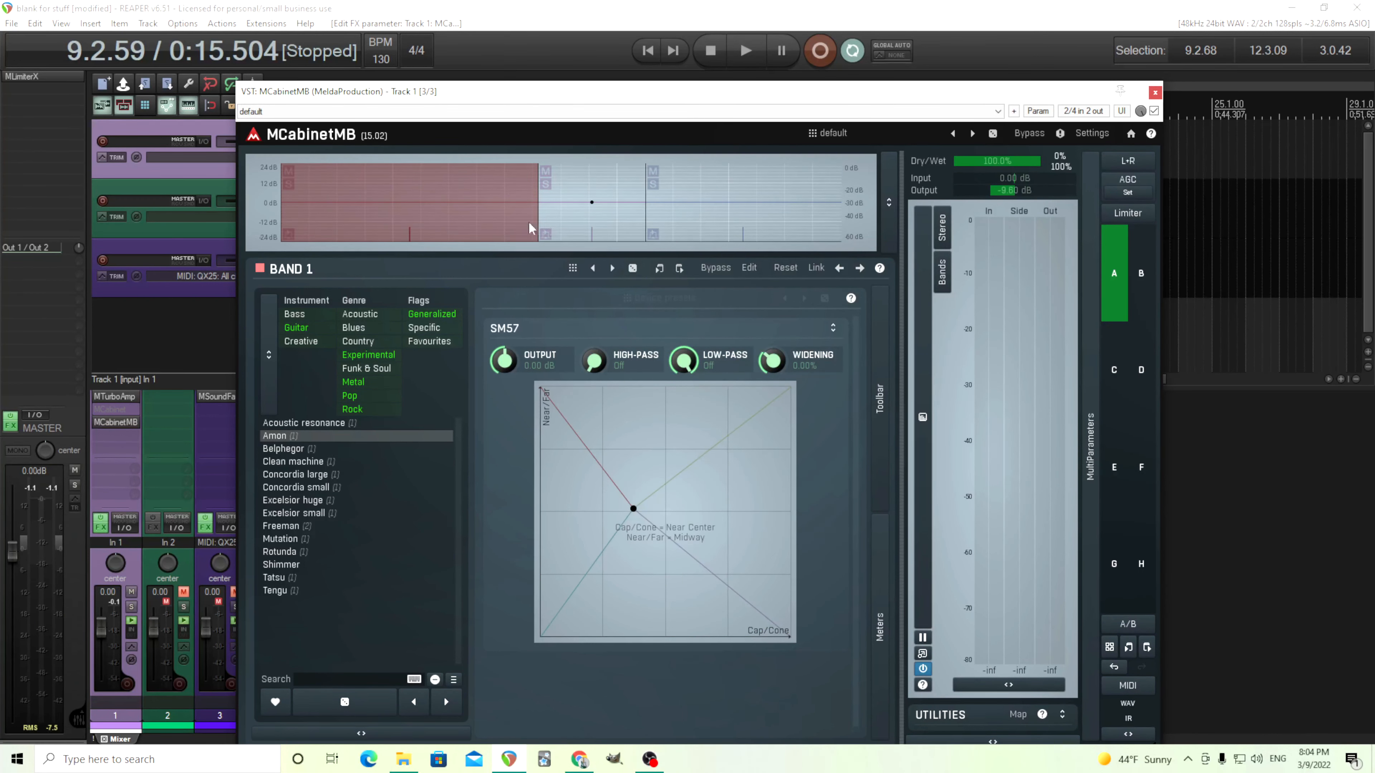
click(585, 224)
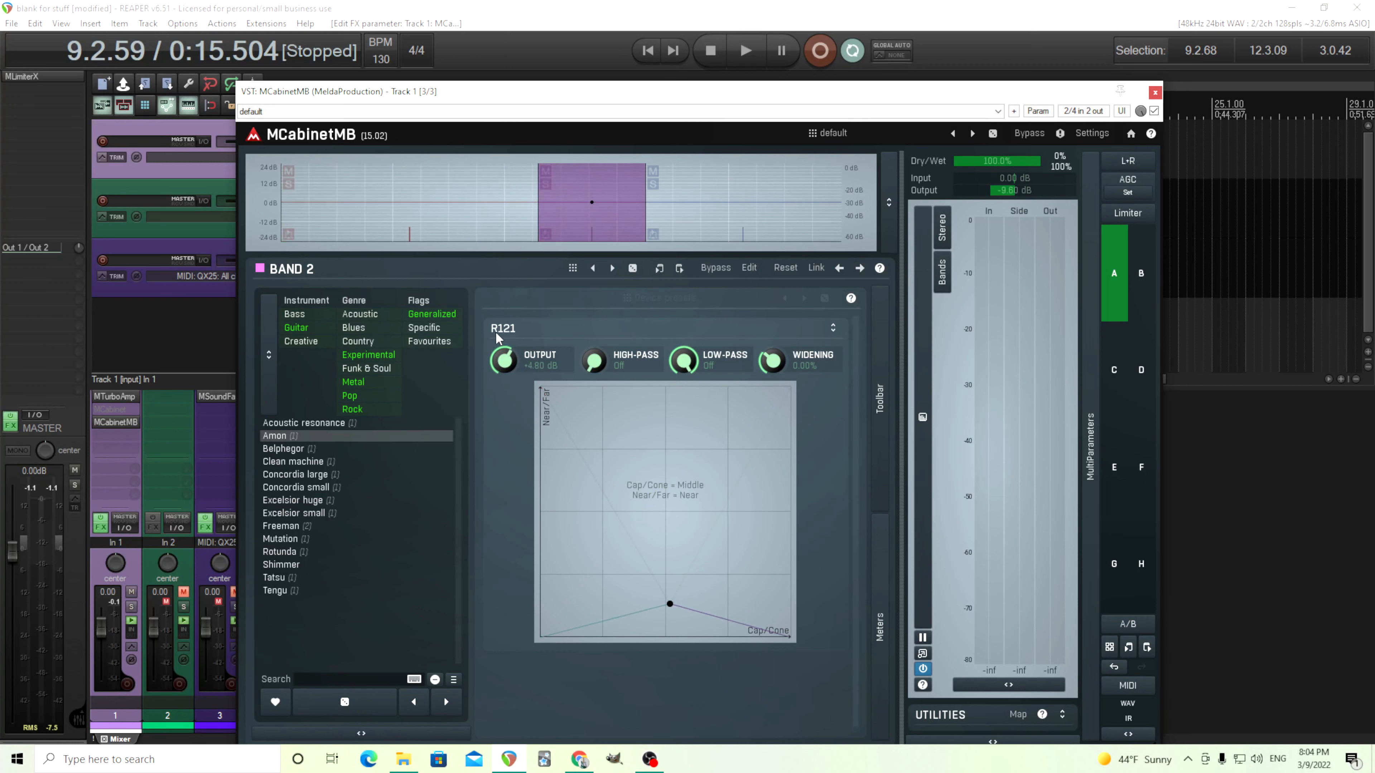
click(685, 226)
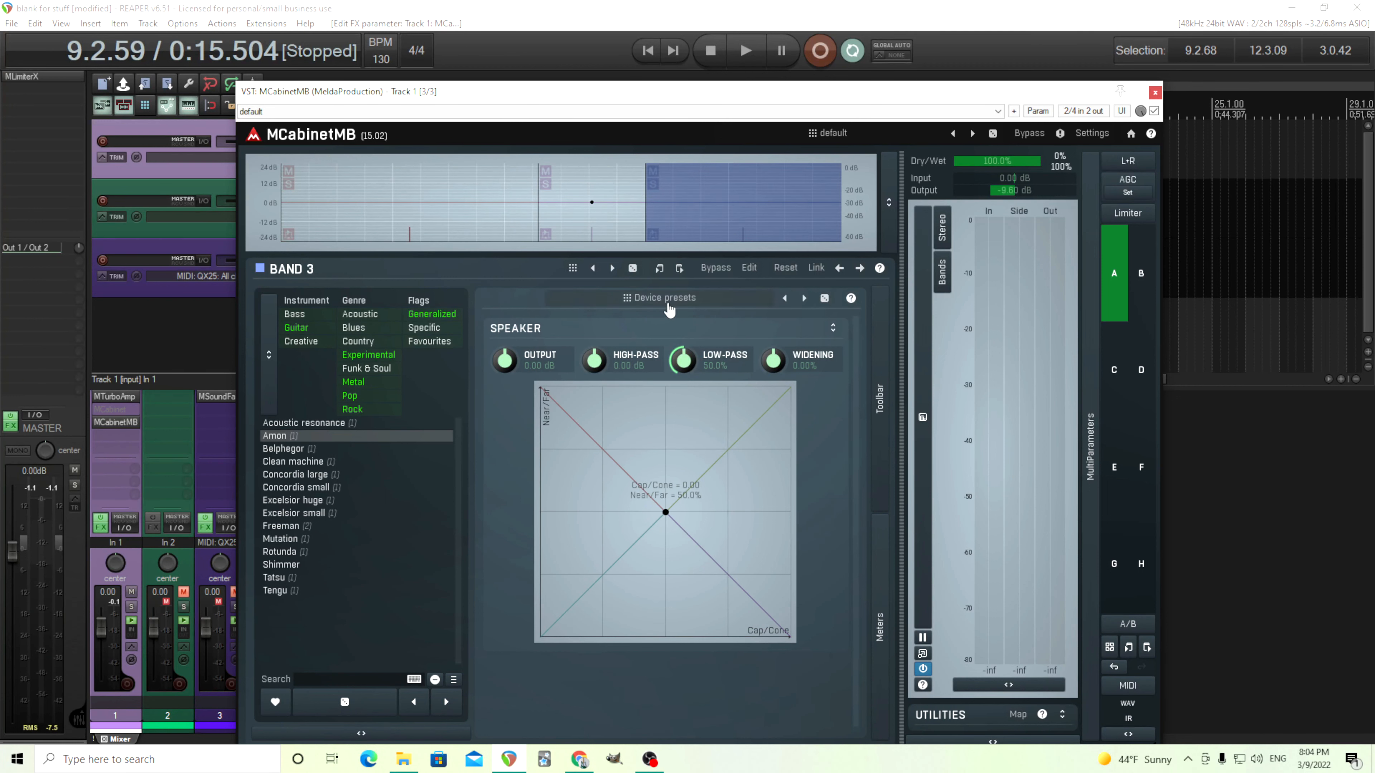
Load the MD421 preset from the Video folder into Band 3 and solo the band.
click(572, 269)
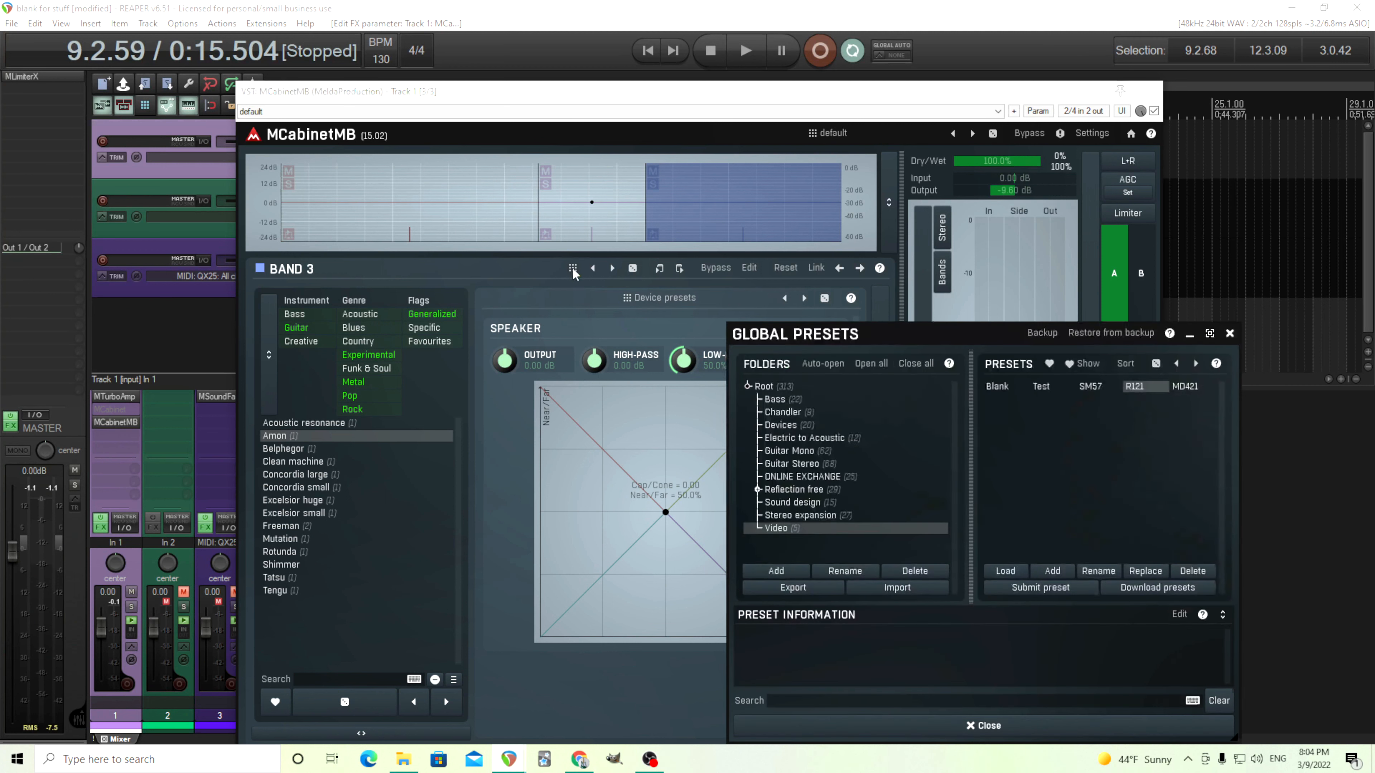
click(1184, 386)
click(1043, 729)
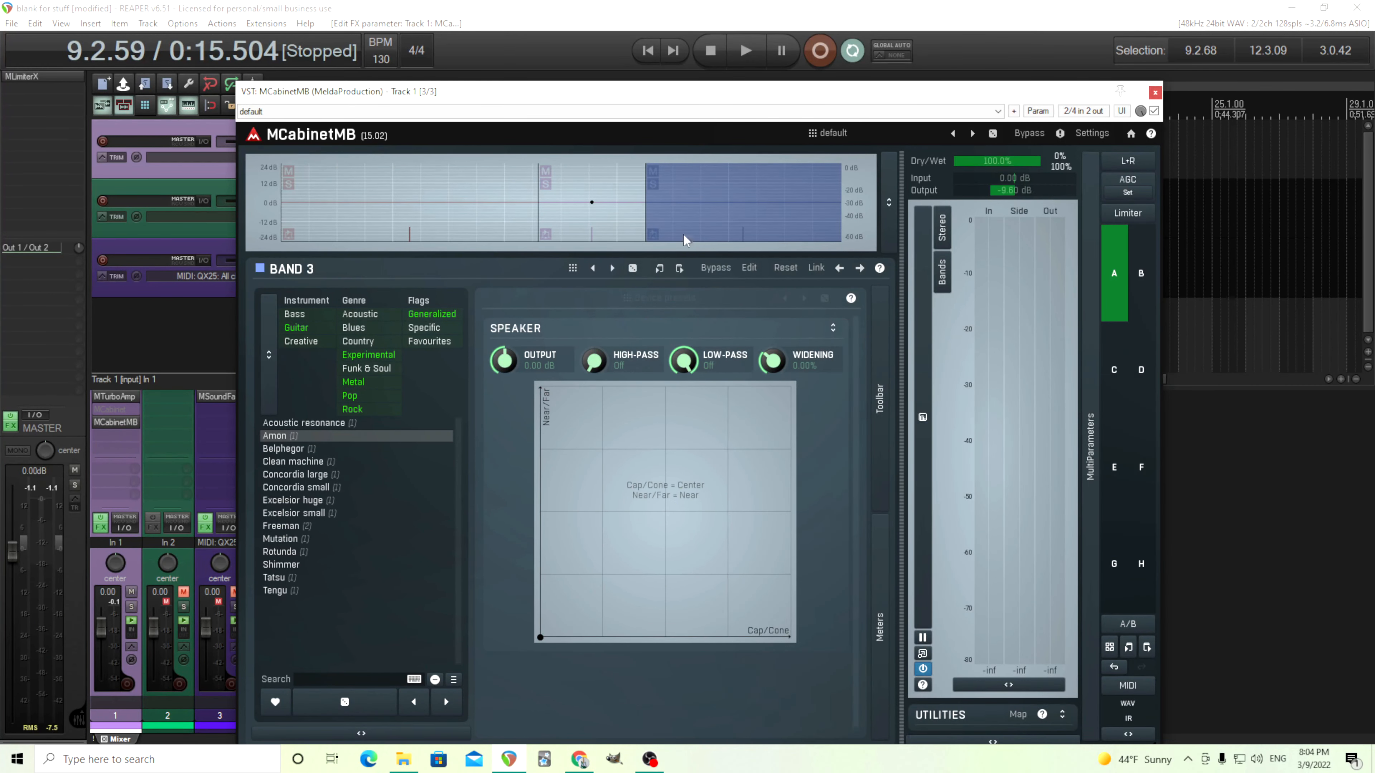
click(654, 185)
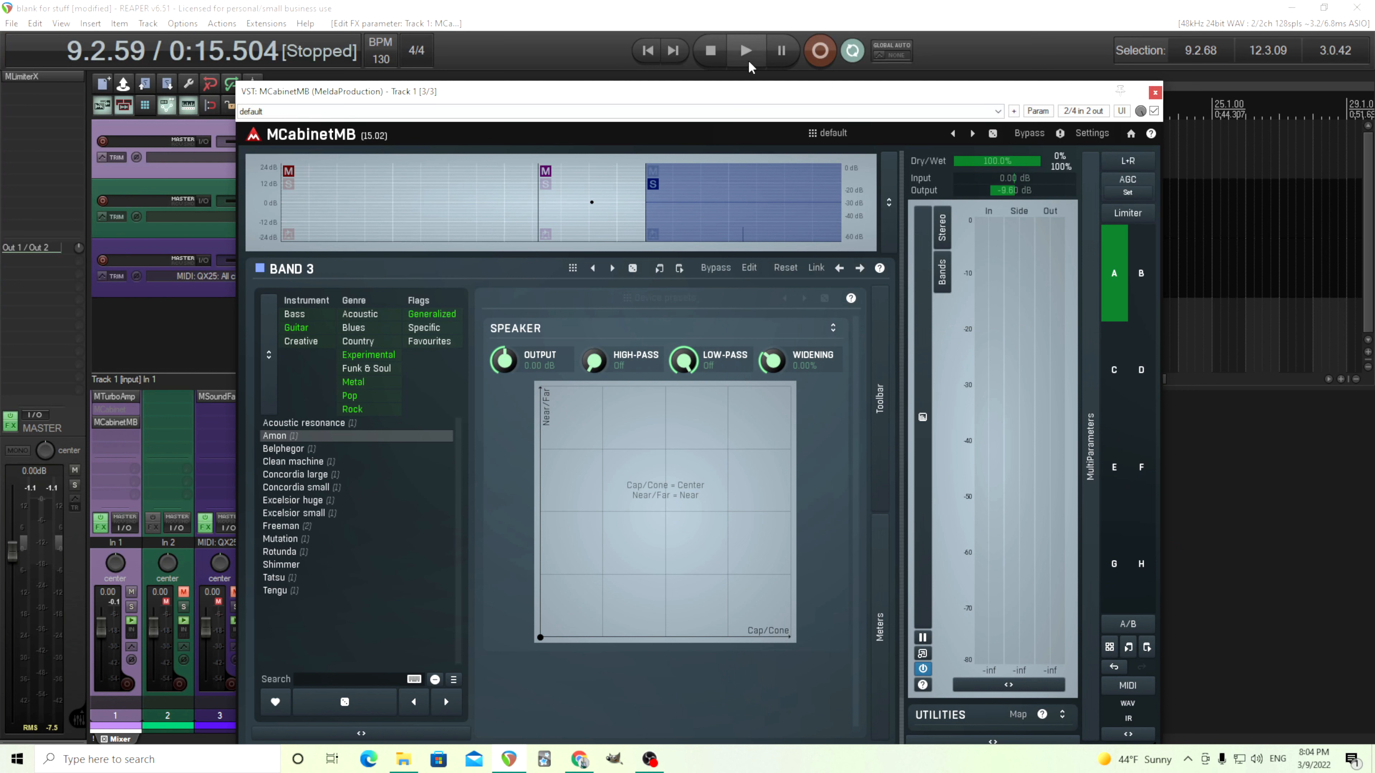
Move the Band 3 microphone to Cap/Cone Center and Near/Far Midway while auditioning the soloed band.
click(748, 57)
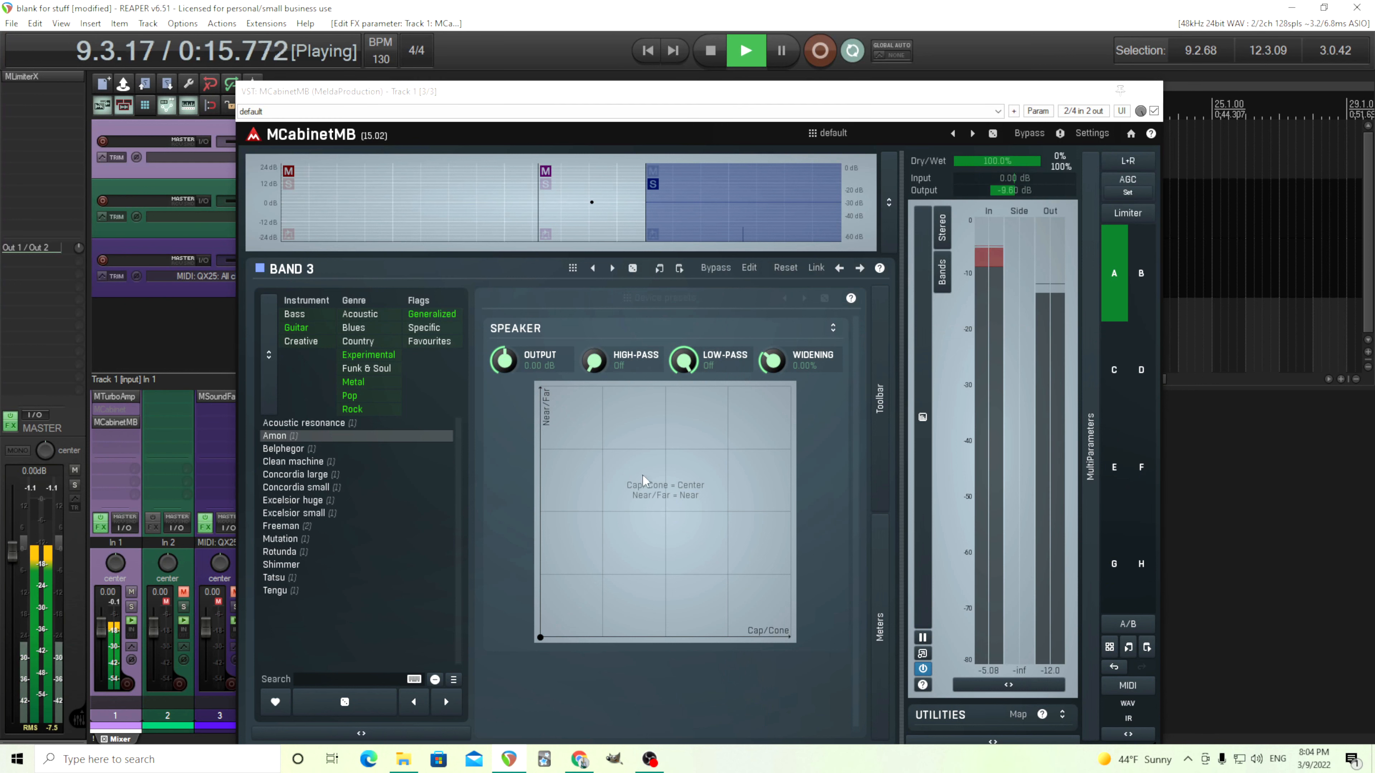
drag(540, 637, 571, 473)
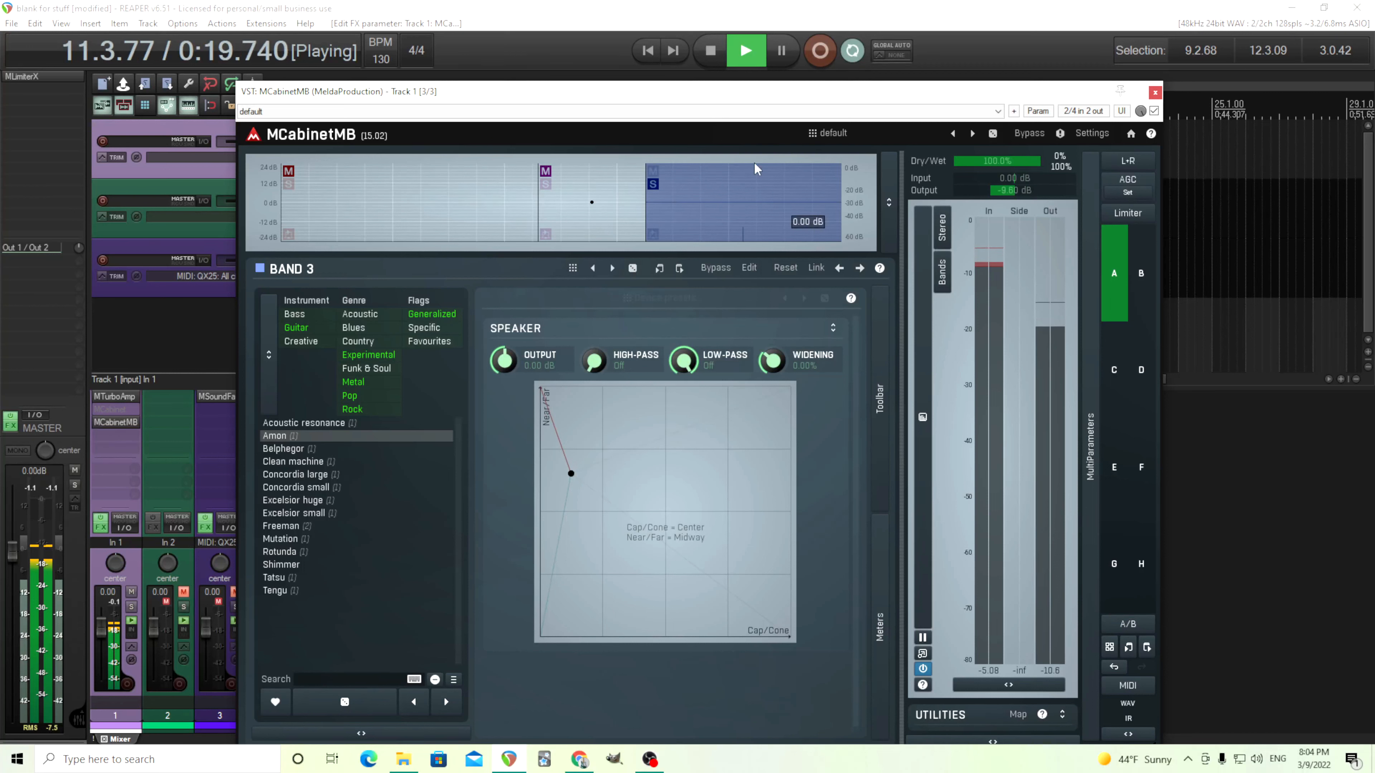
key(space)
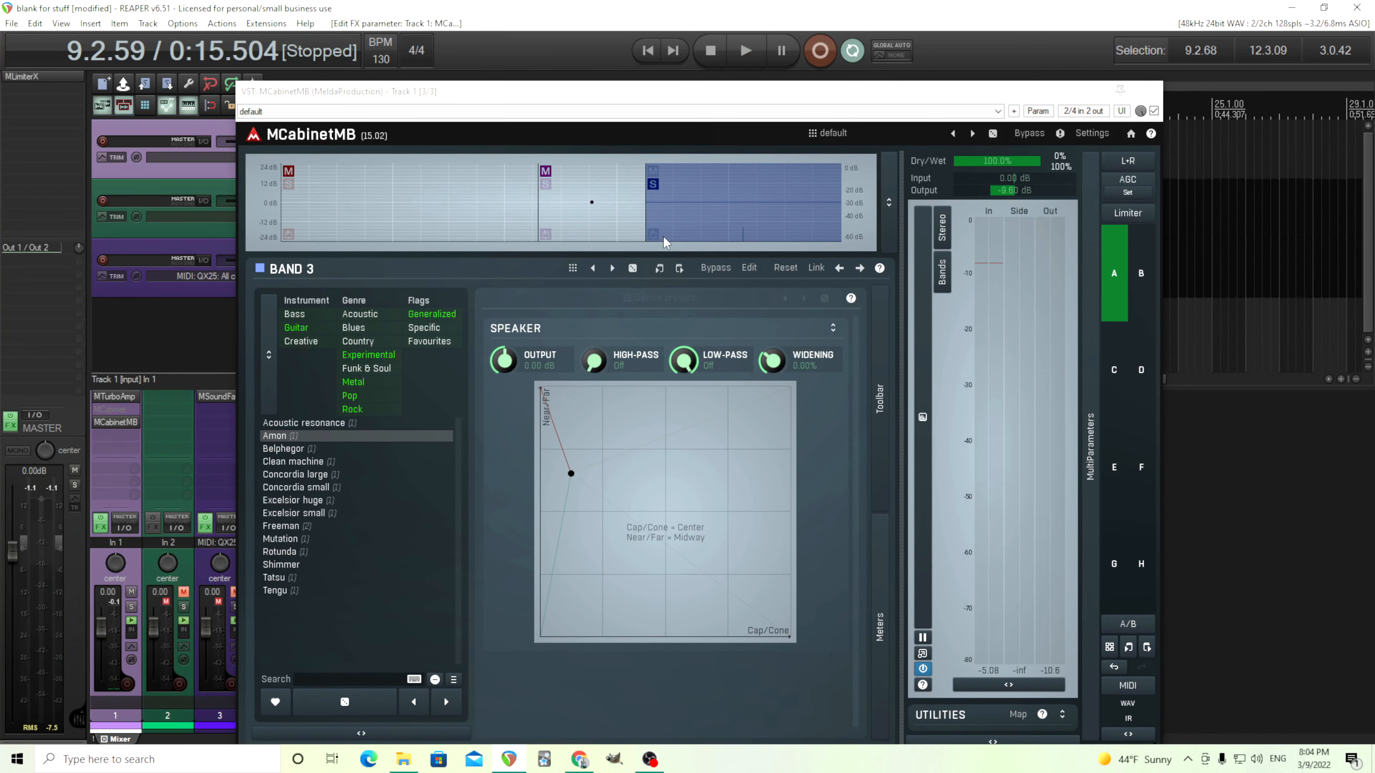
Remove the solo from Band 3 and lower the plugin's main output to -12.48 dB during playback.
click(653, 185)
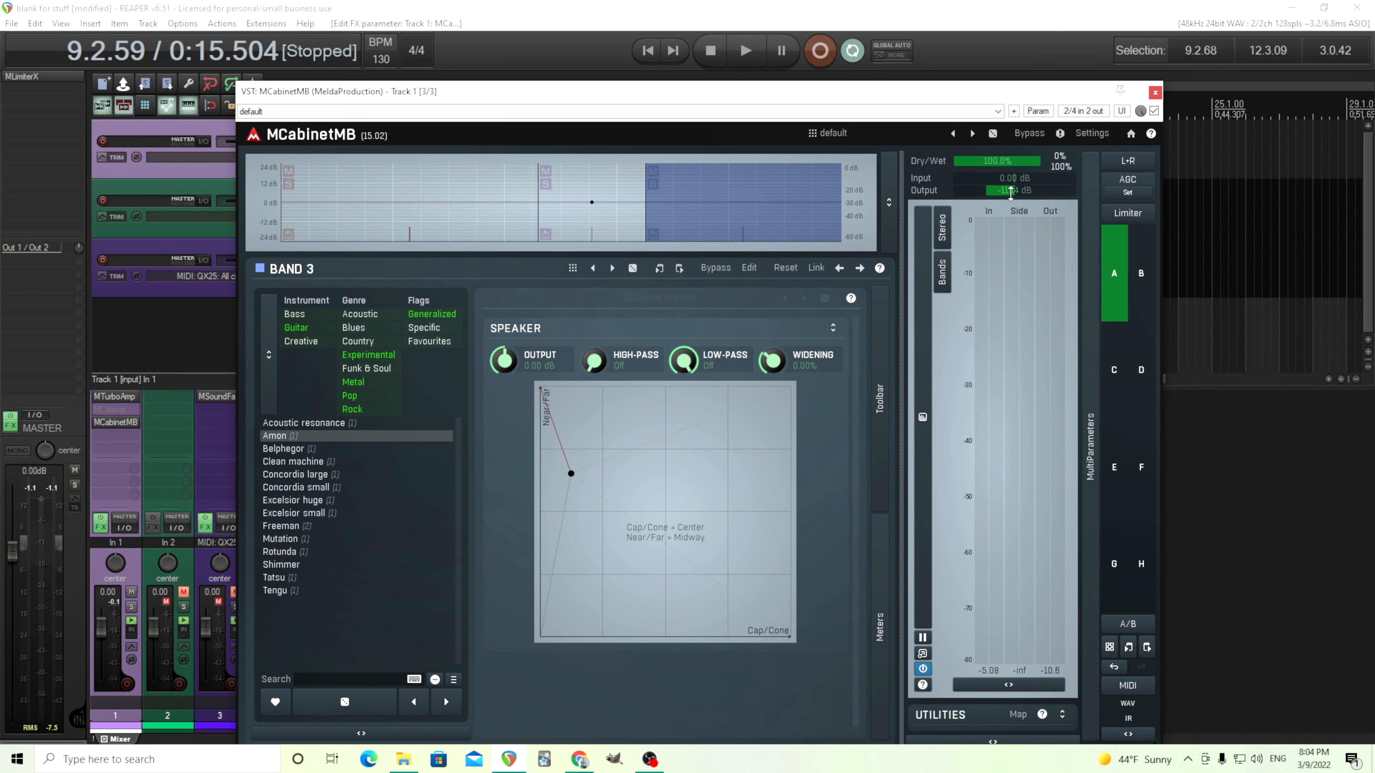
click(745, 60)
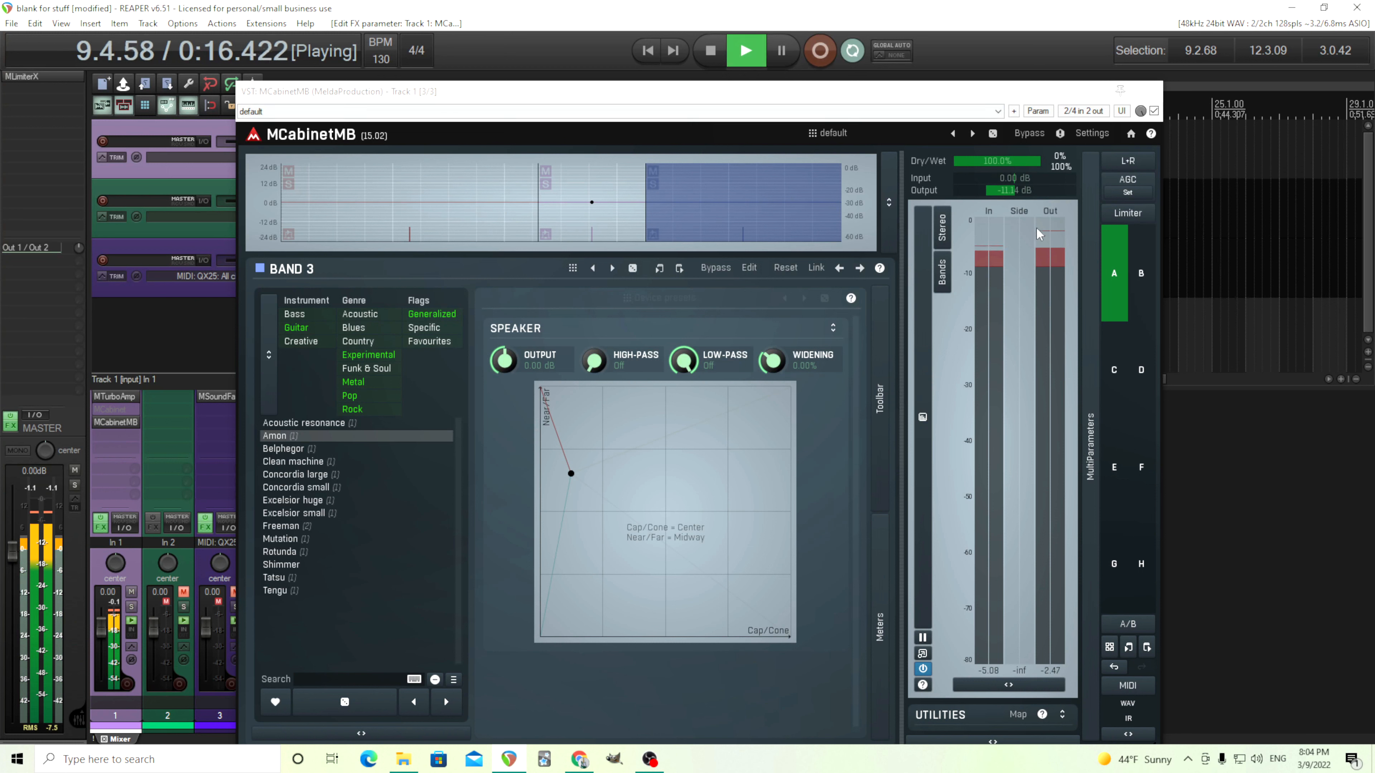
drag(1027, 191, 1024, 191)
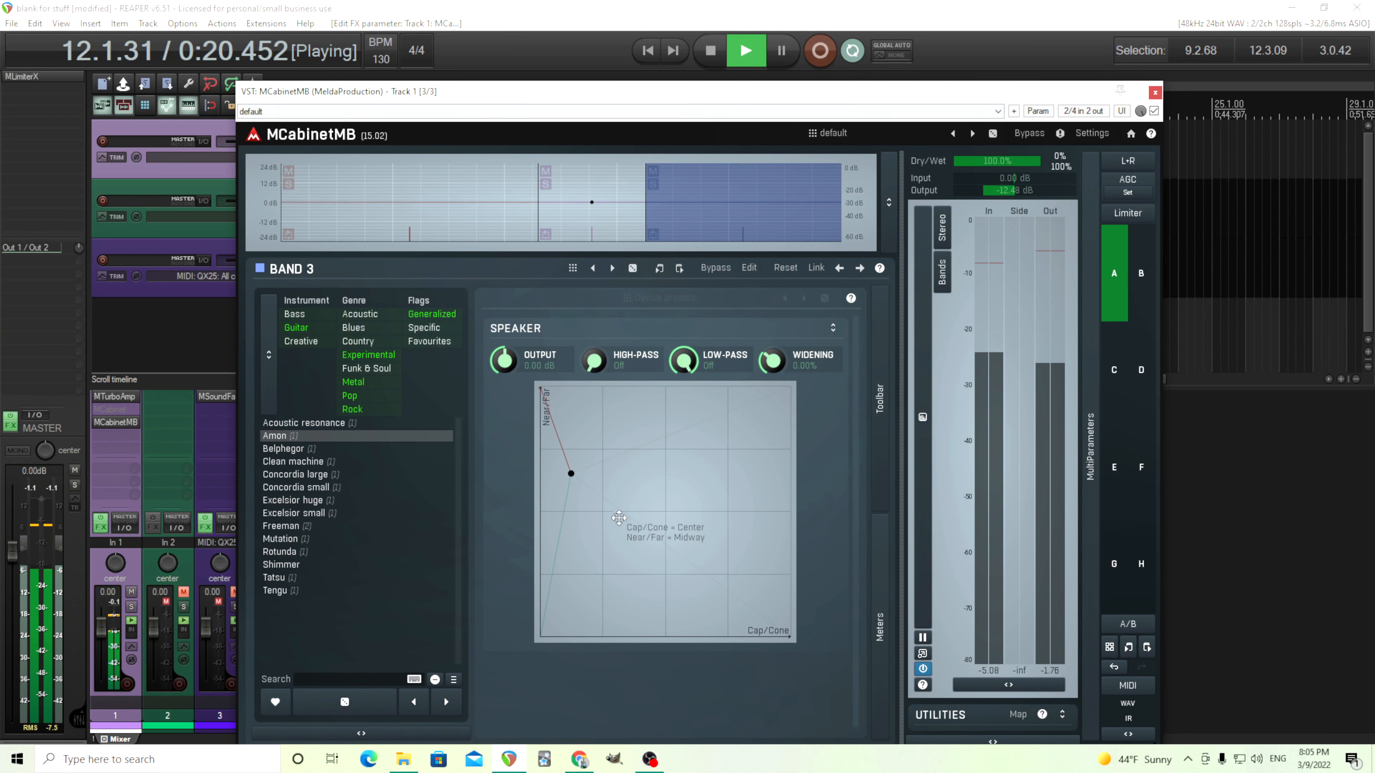
Move the Band 3 microphone to Cap/Cone Near Center and Near/Far Midway, and stop playback.
drag(571, 473, 610, 489)
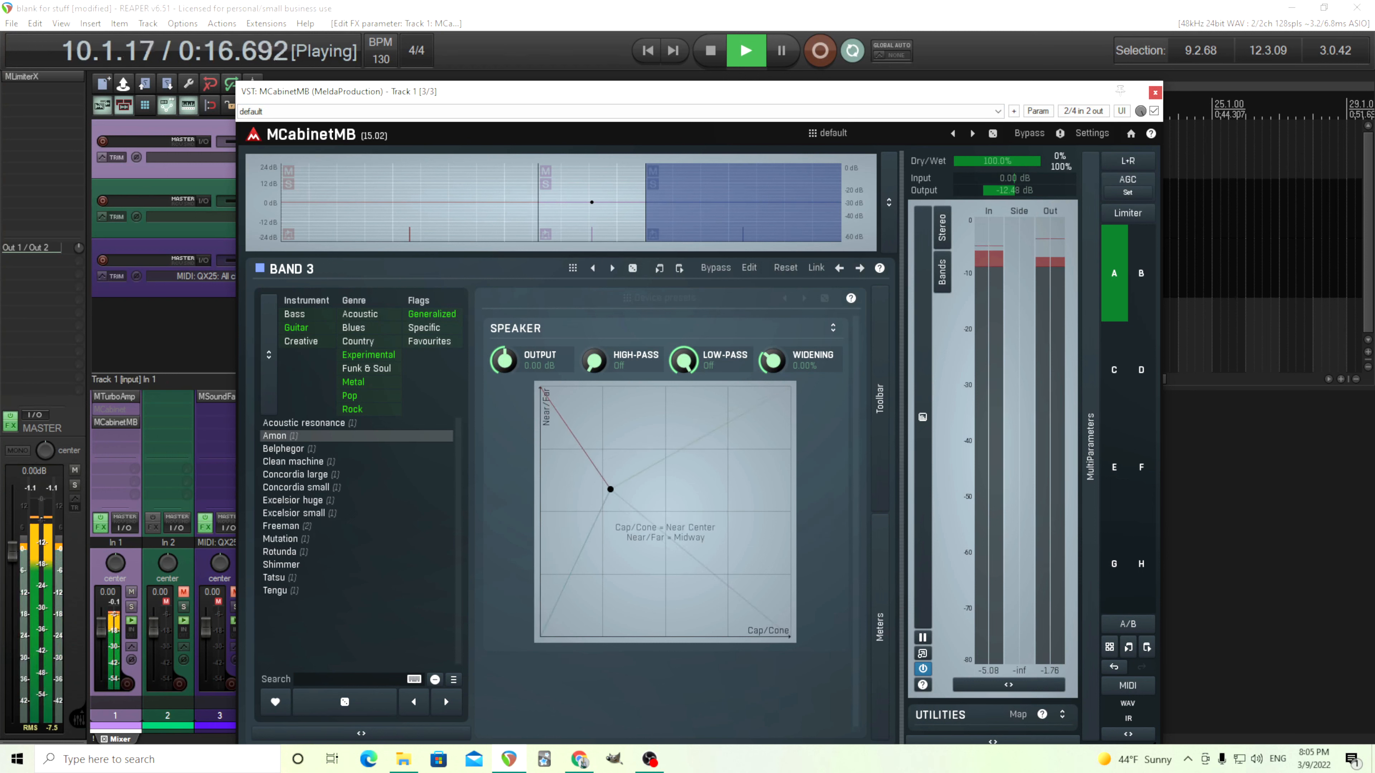
click(709, 51)
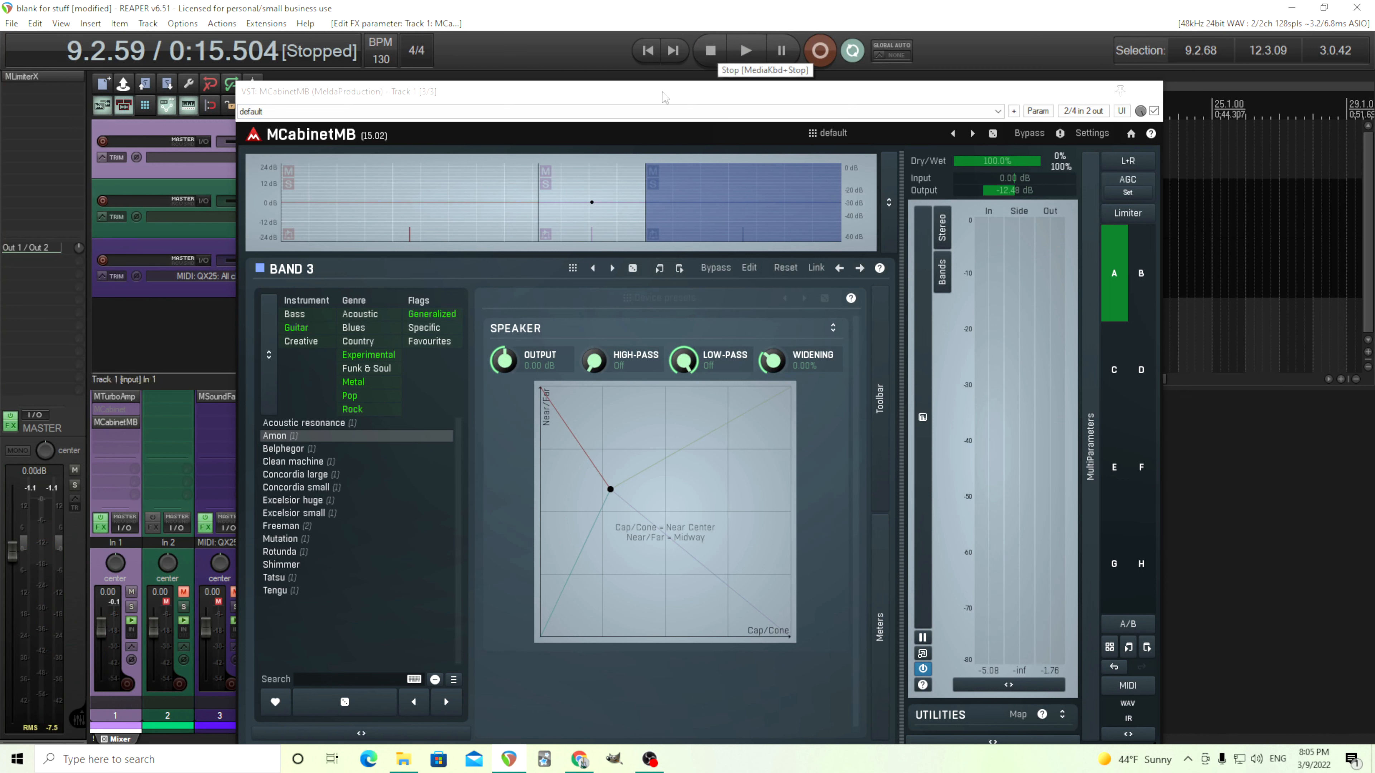
Pan Band 1 fully left and Band 3 fully right in the band graph.
drag(598, 103, 598, 90)
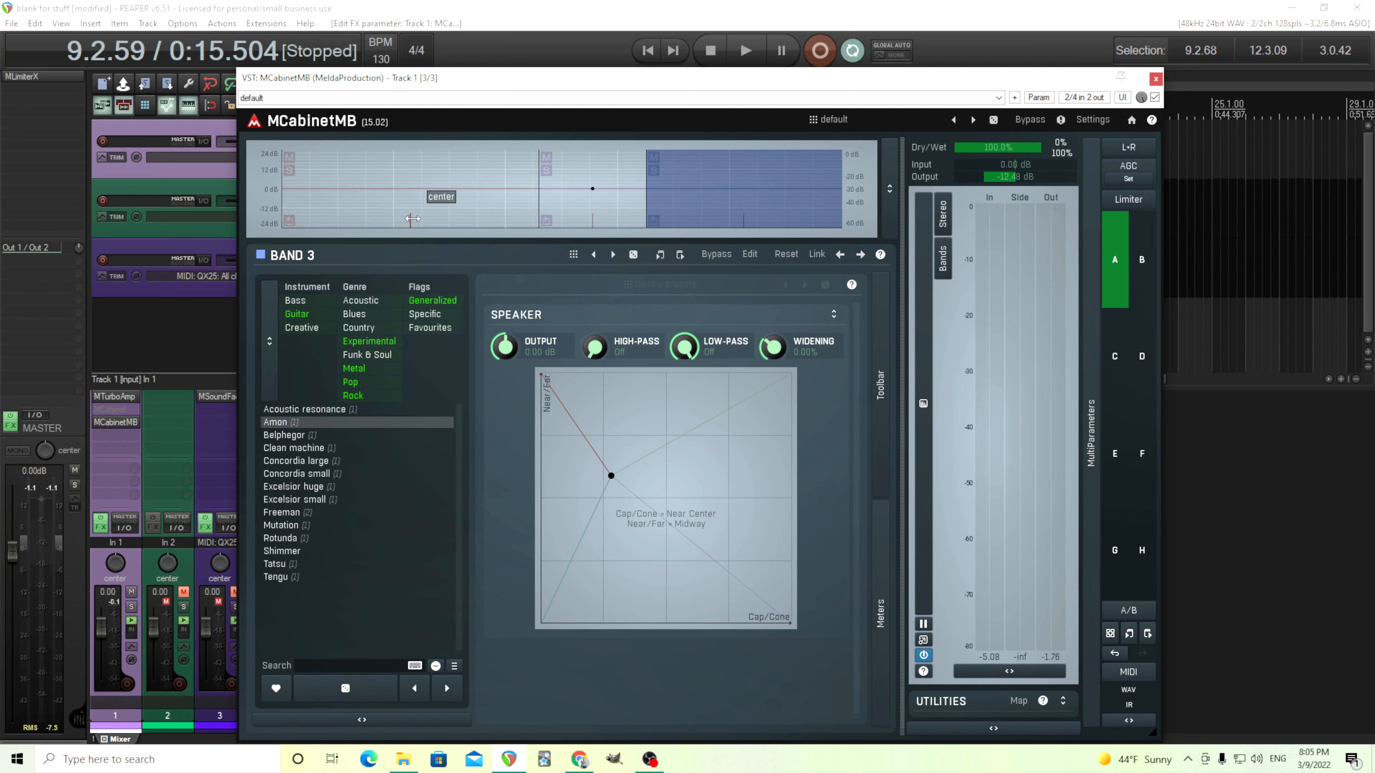
mouse_move(410, 219)
mouse_down()
mouse_move(391, 220)
mouse_move(439, 220)
mouse_move(285, 220)
mouse_up()
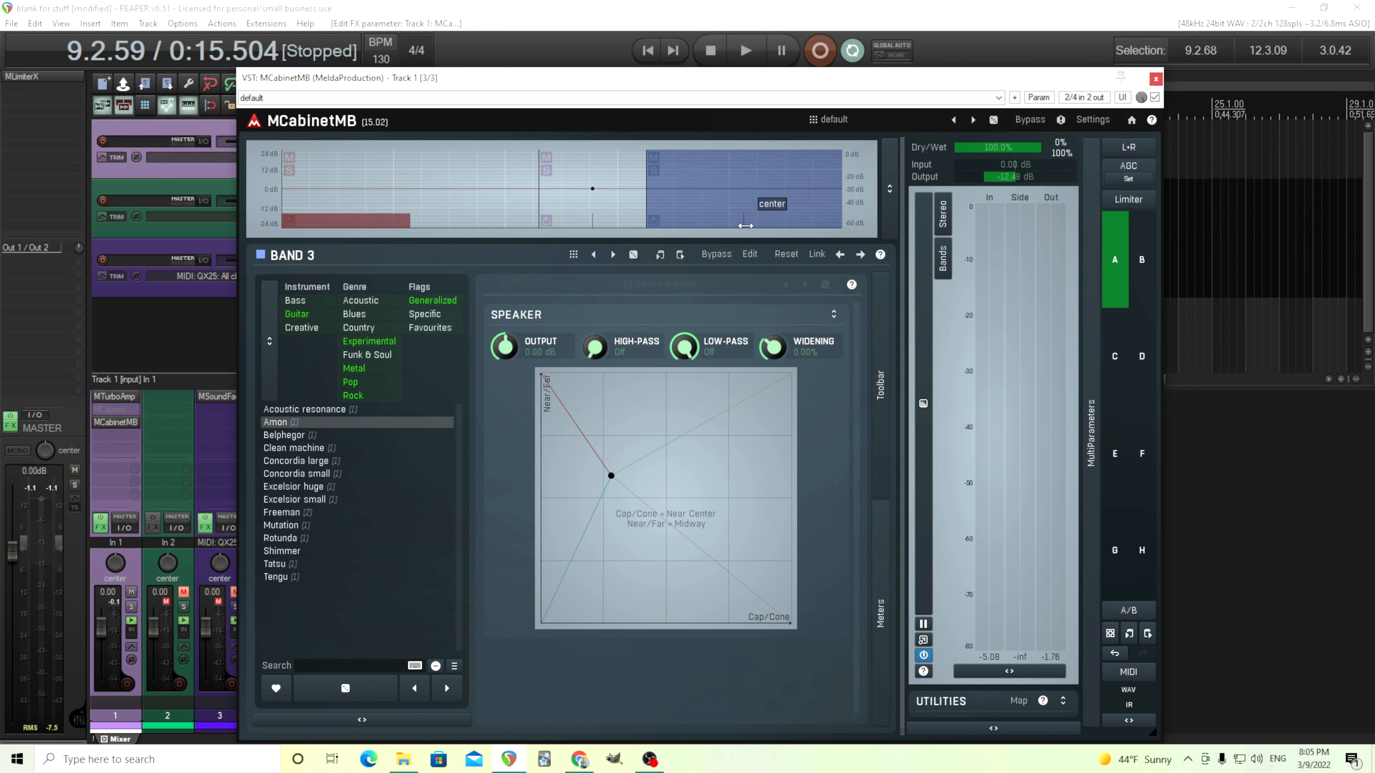
drag(741, 225, 849, 222)
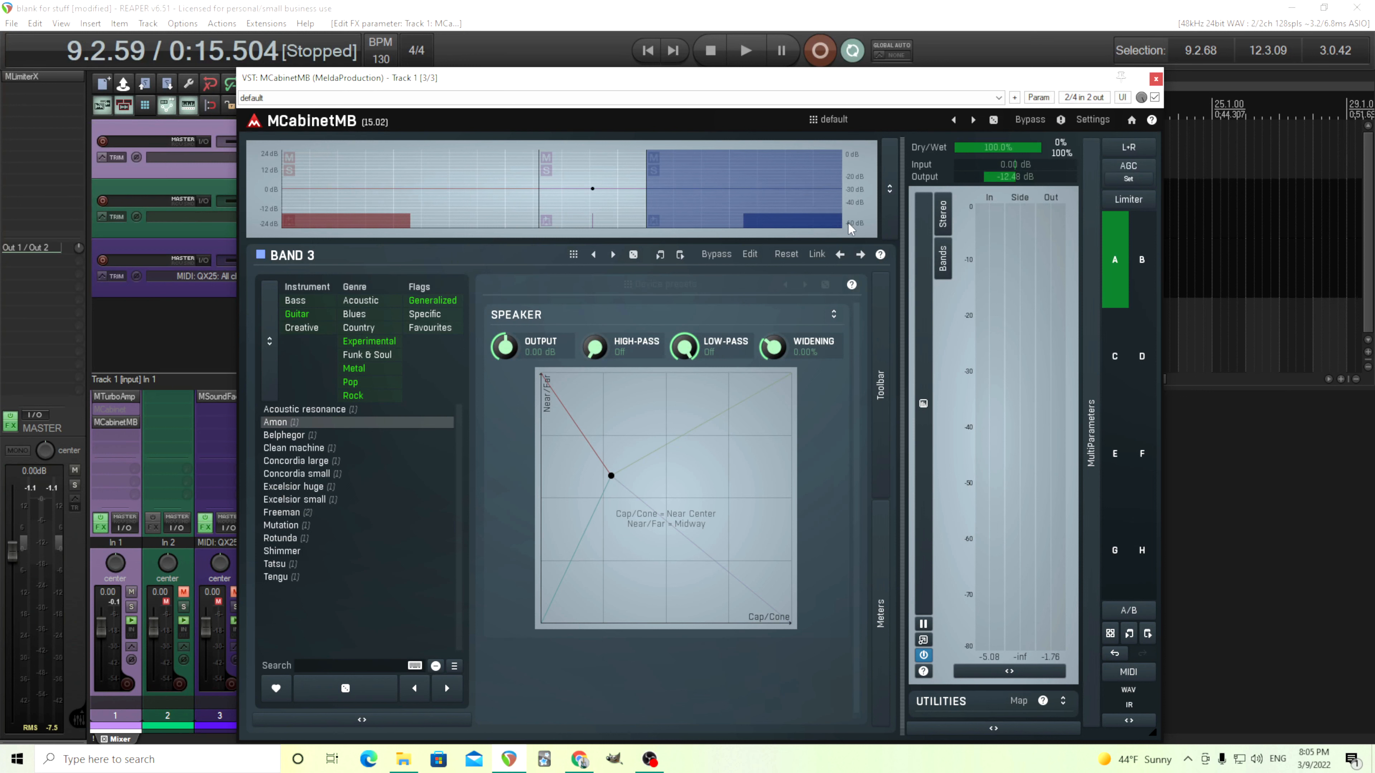
Move the Band 3 microphone to Cap/Cone Center and Near/Far Close while auditioning the panned bands.
click(746, 52)
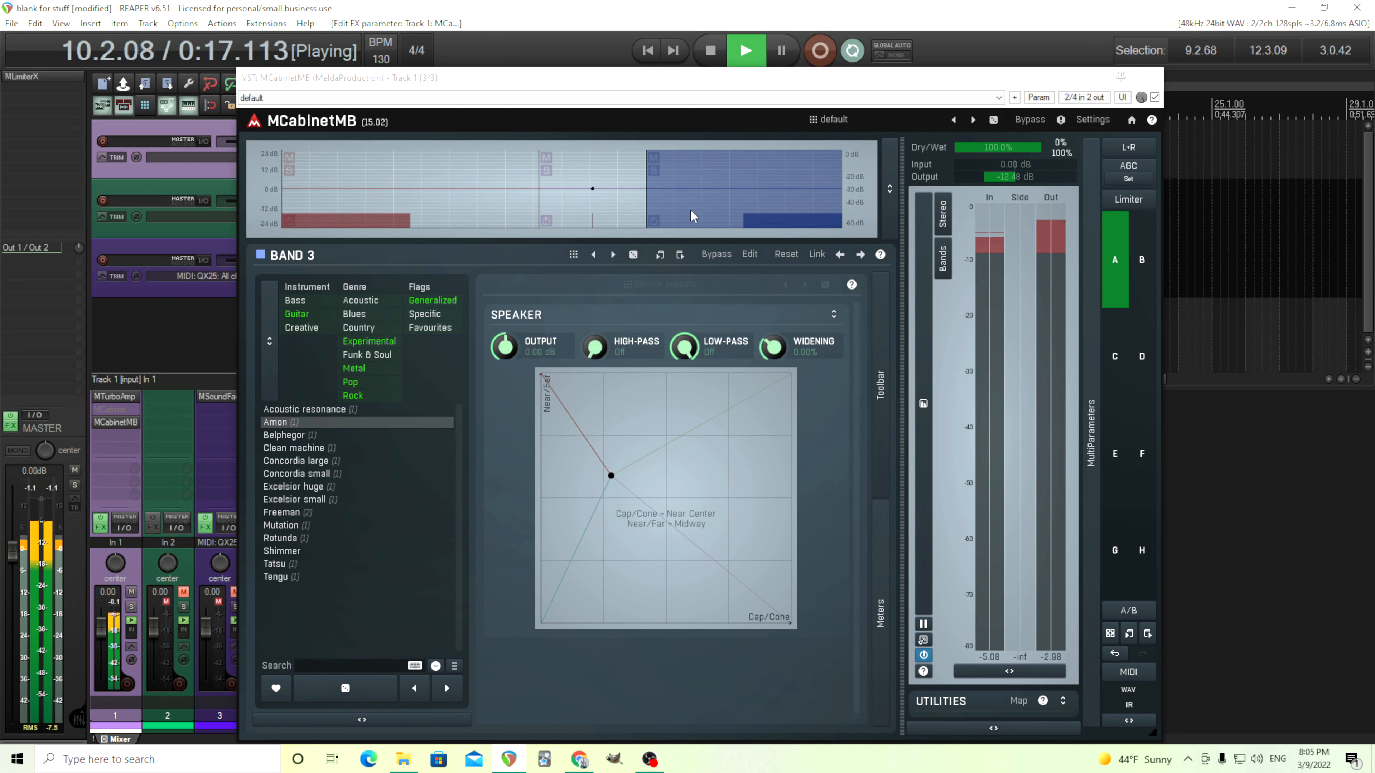
drag(610, 475, 549, 544)
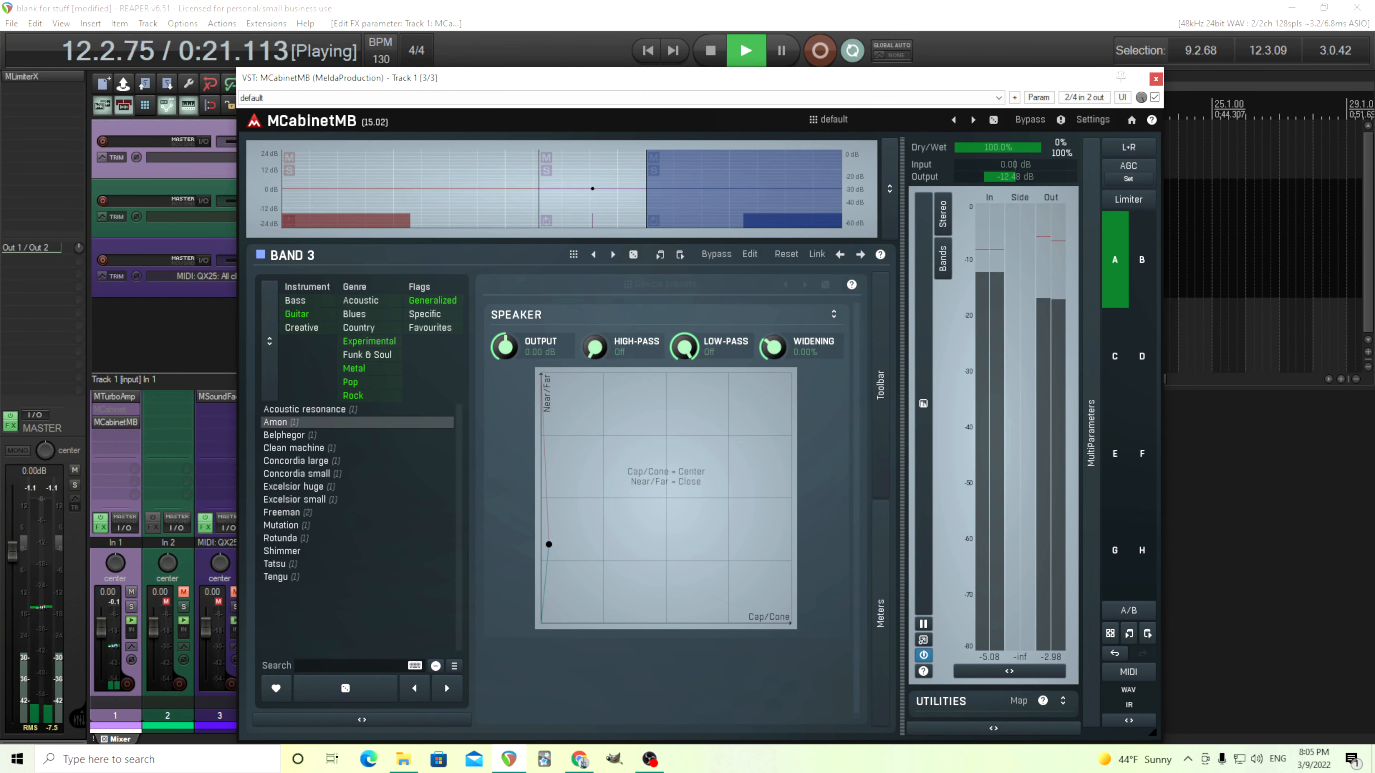
click(710, 53)
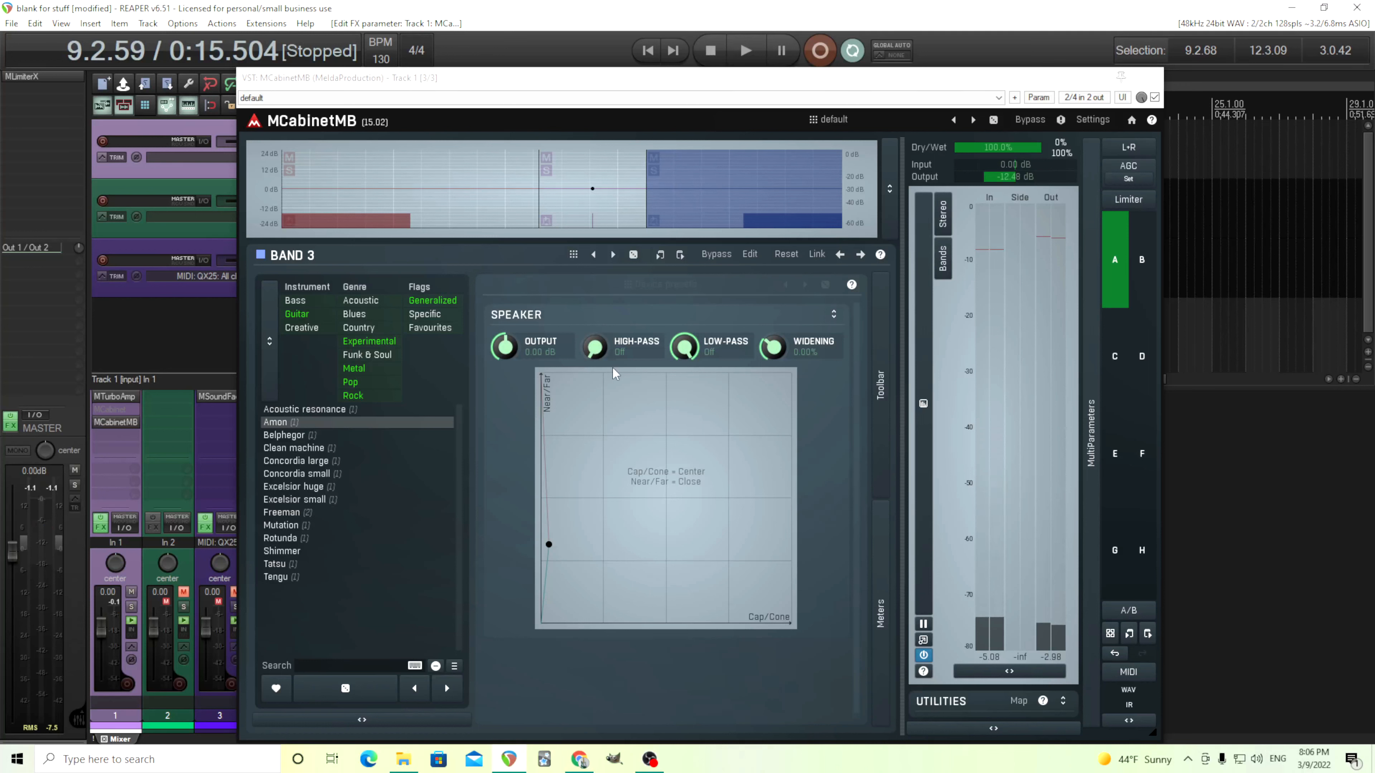
Move Band 1's SM57 microphone to Center and Close, and widen Band 2 by shifting both limits outward, the upper one to 66.2%.
click(352, 219)
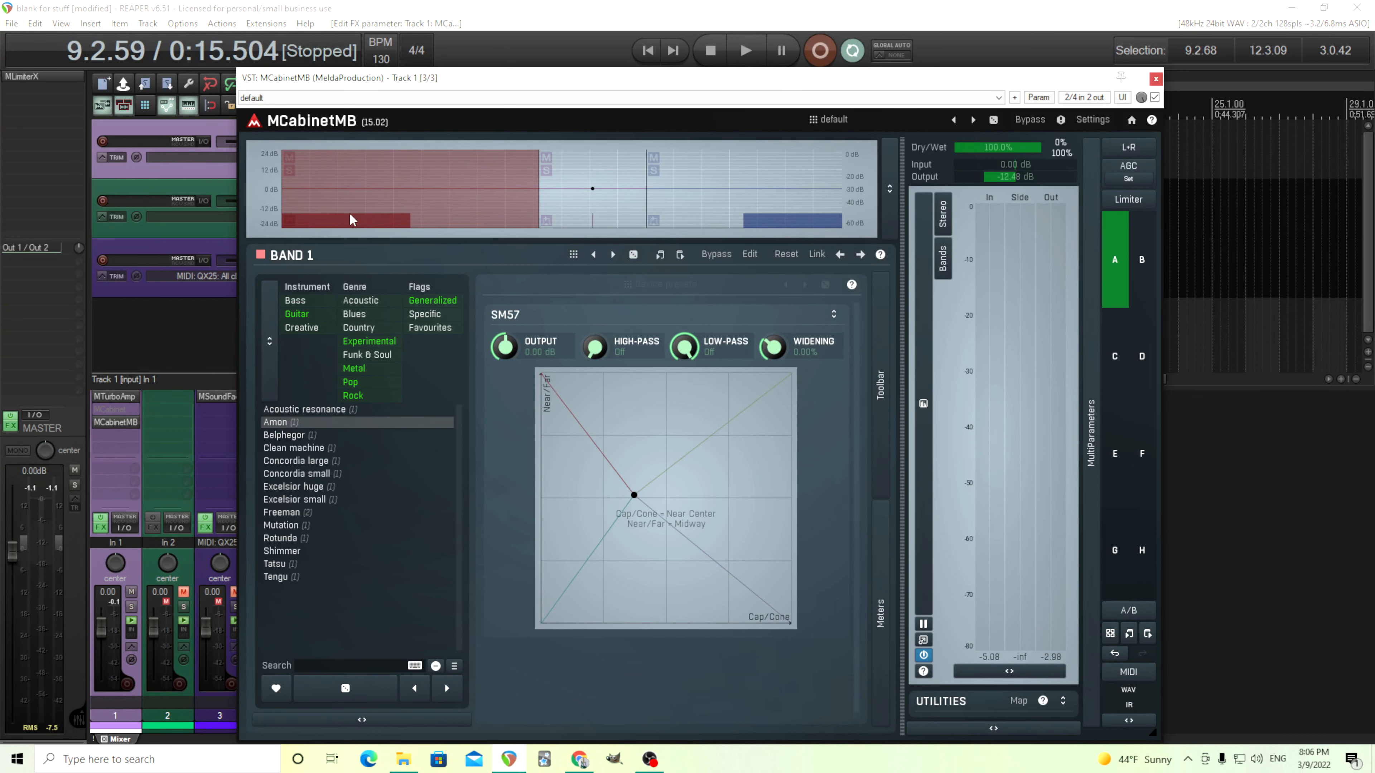
drag(634, 494, 567, 508)
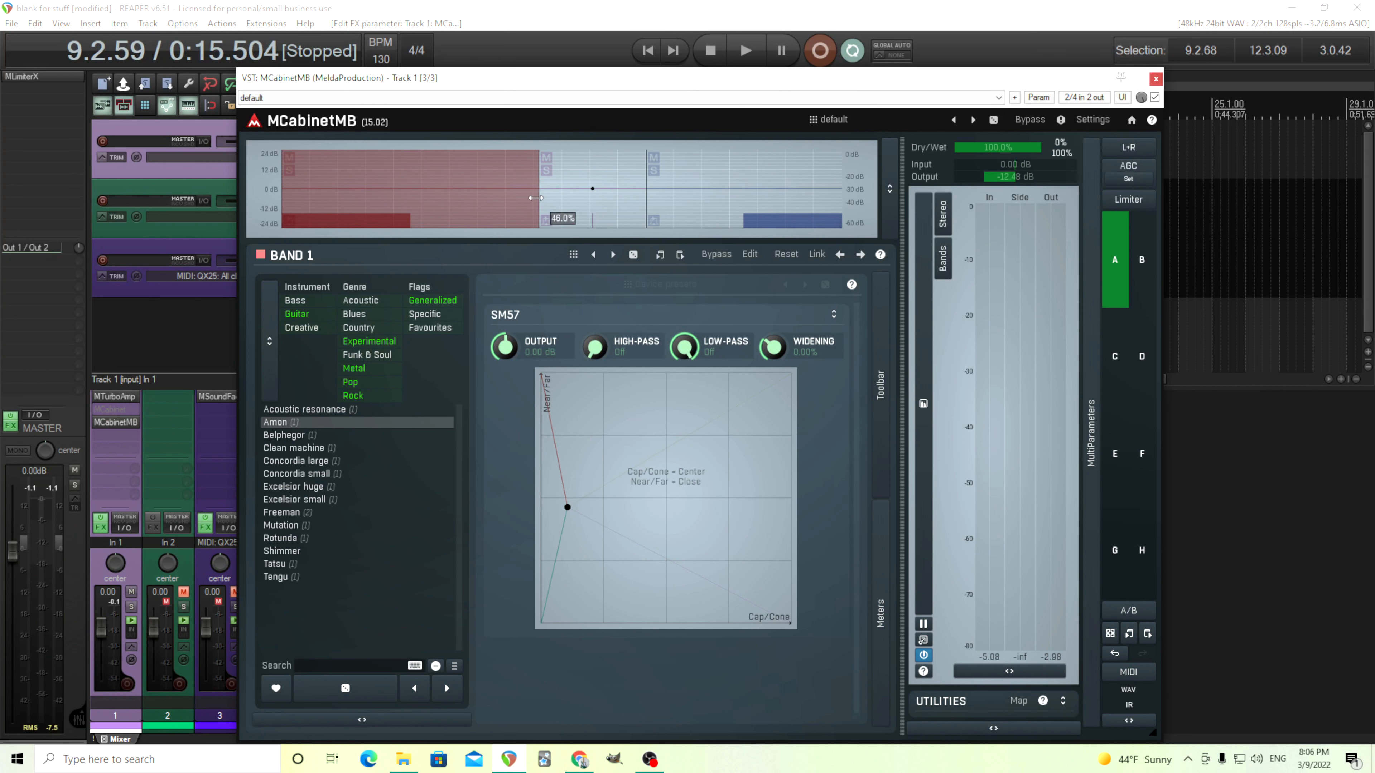
drag(535, 197, 527, 198)
drag(643, 201, 718, 189)
double_click(717, 189)
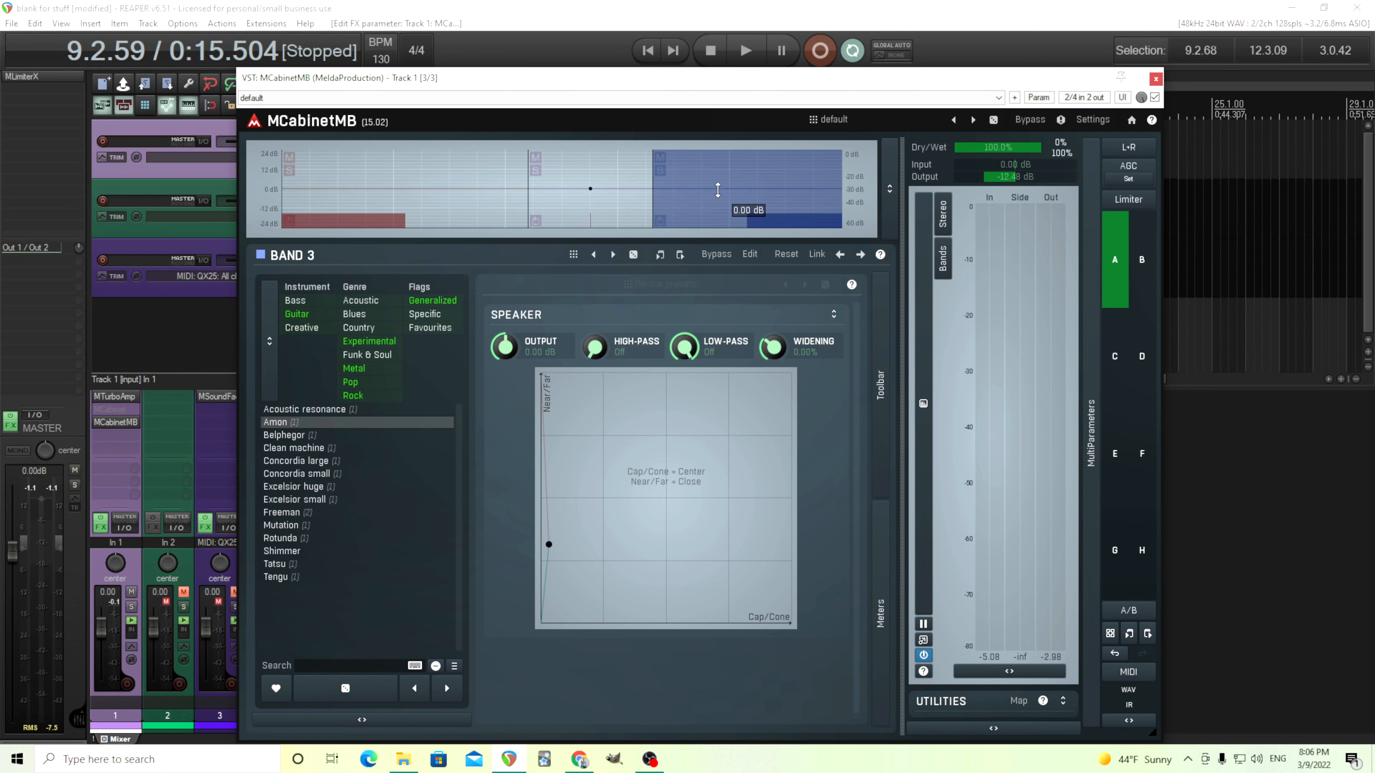
Move Band 1's SM57 microphone to Cap/Cone Center and Near/Far Near, and audition the blend of all three bands.
click(488, 209)
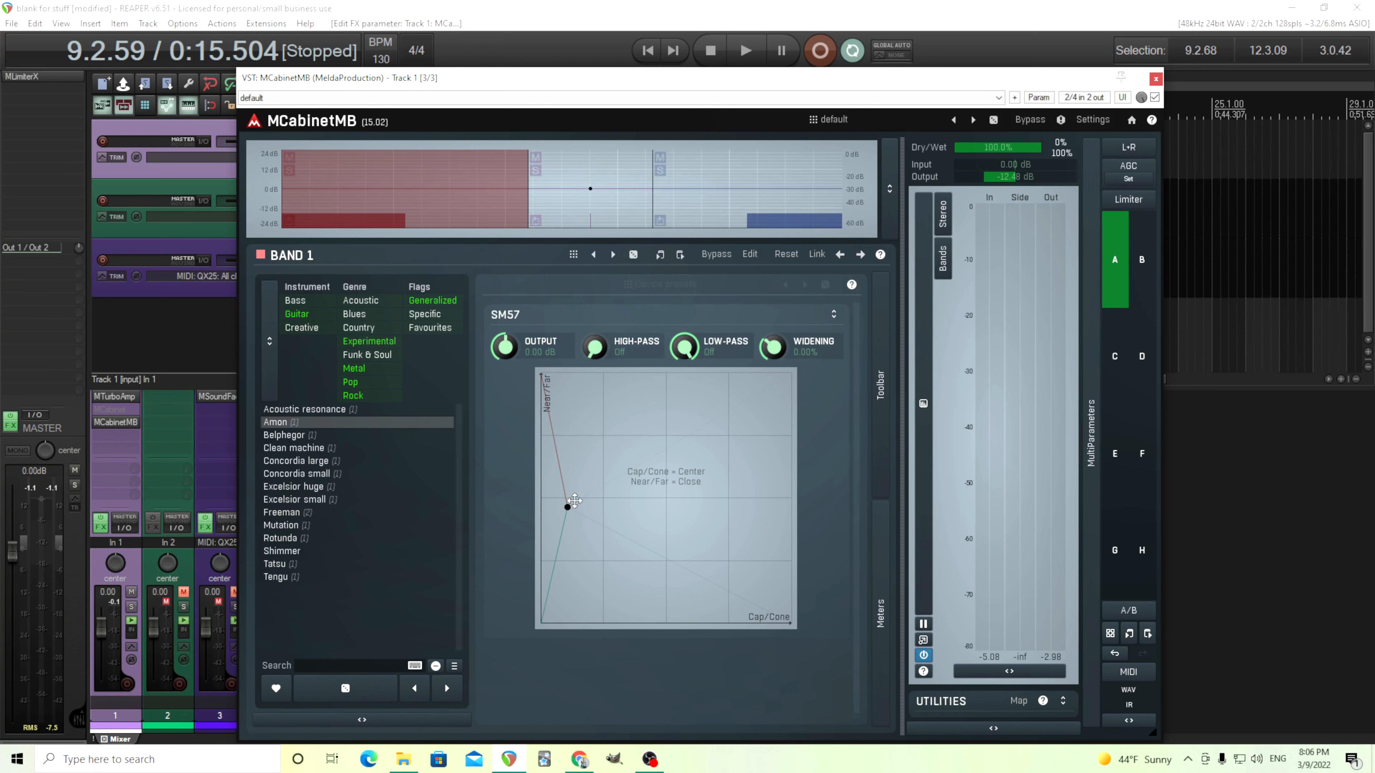
drag(567, 507, 558, 591)
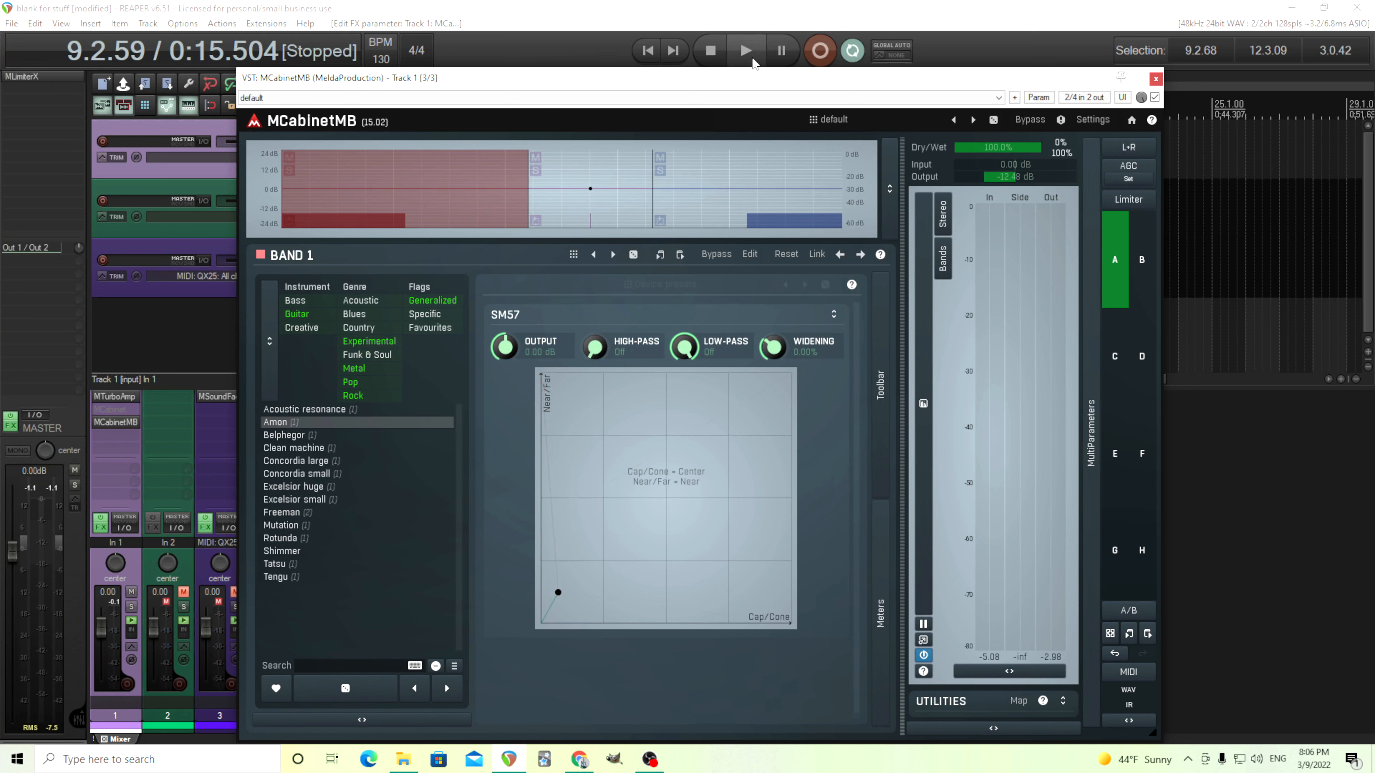
click(752, 62)
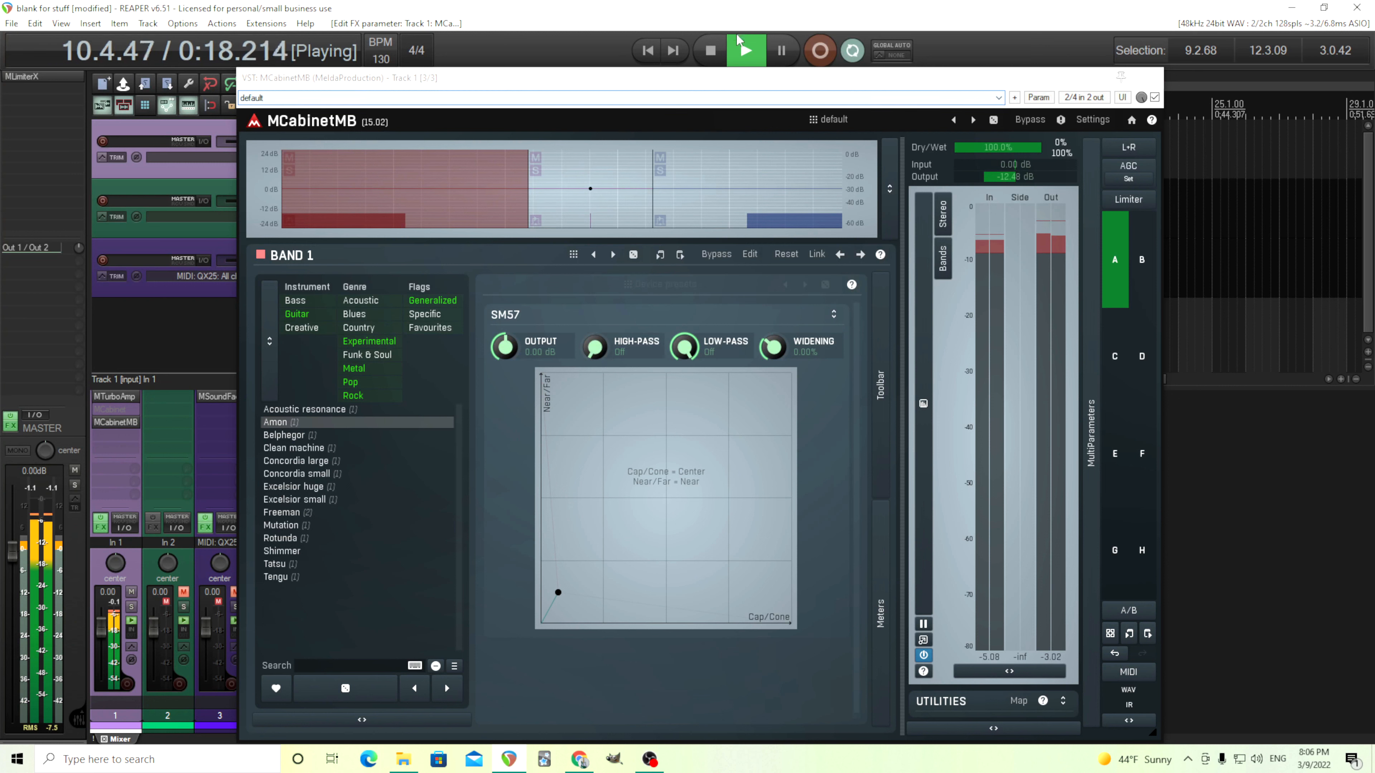
click(718, 52)
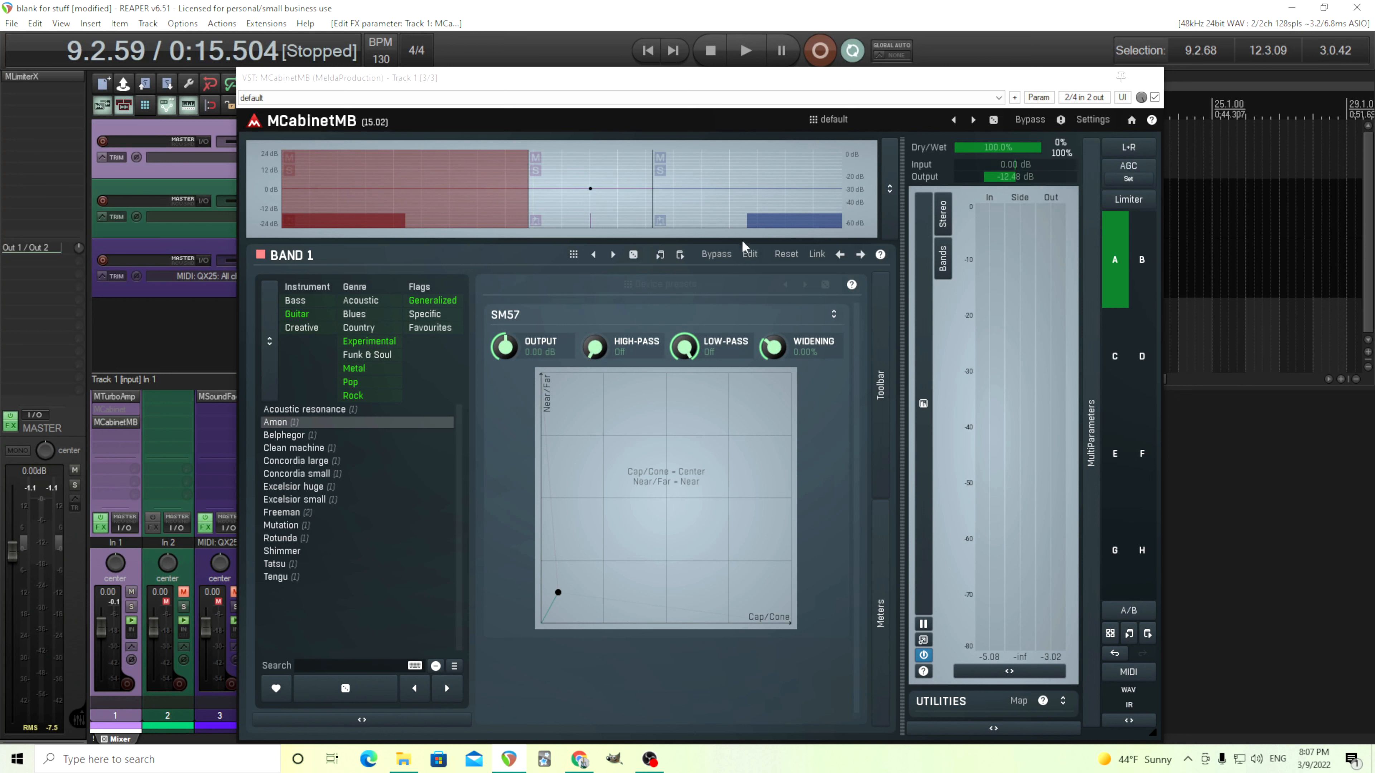
Review the crossover and band management options in the Band 2 configuration.
right_click(619, 216)
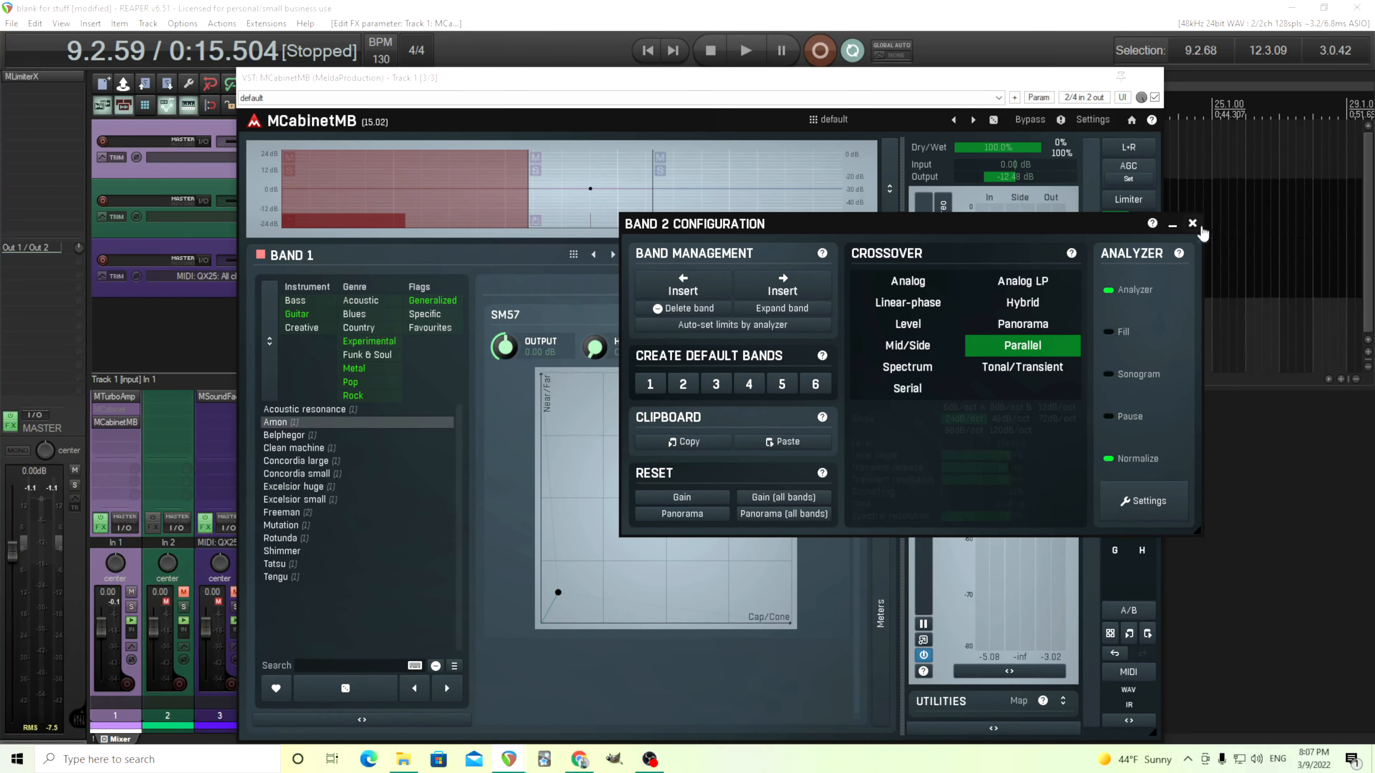
click(1193, 224)
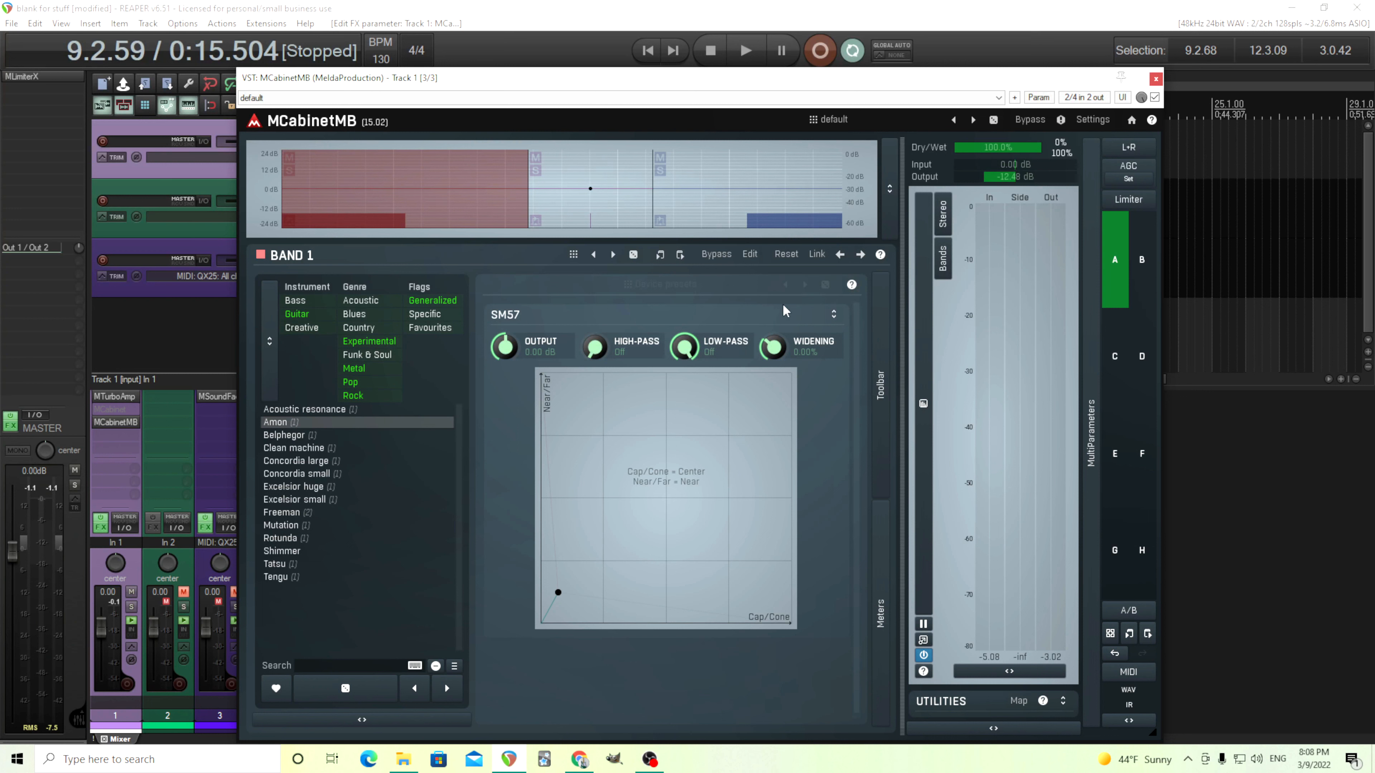
Inspect Band 1's detailed cabinet settings, including its Dry/Wet control, and view Band 2's R121 speaker.
click(750, 255)
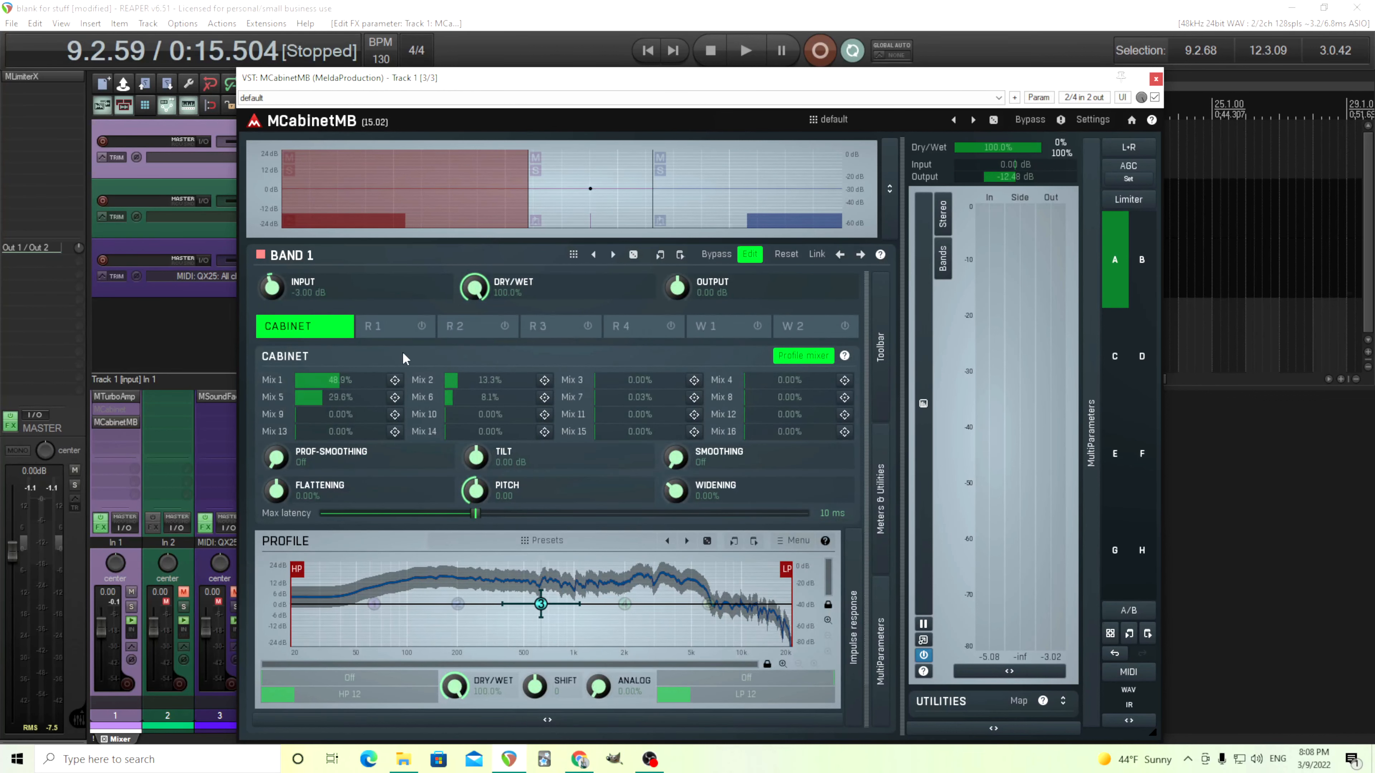
drag(474, 287, 473, 296)
mouse_move(473, 296)
mouse_down()
mouse_move(473, 379)
mouse_move(468, 296)
mouse_up()
click(611, 214)
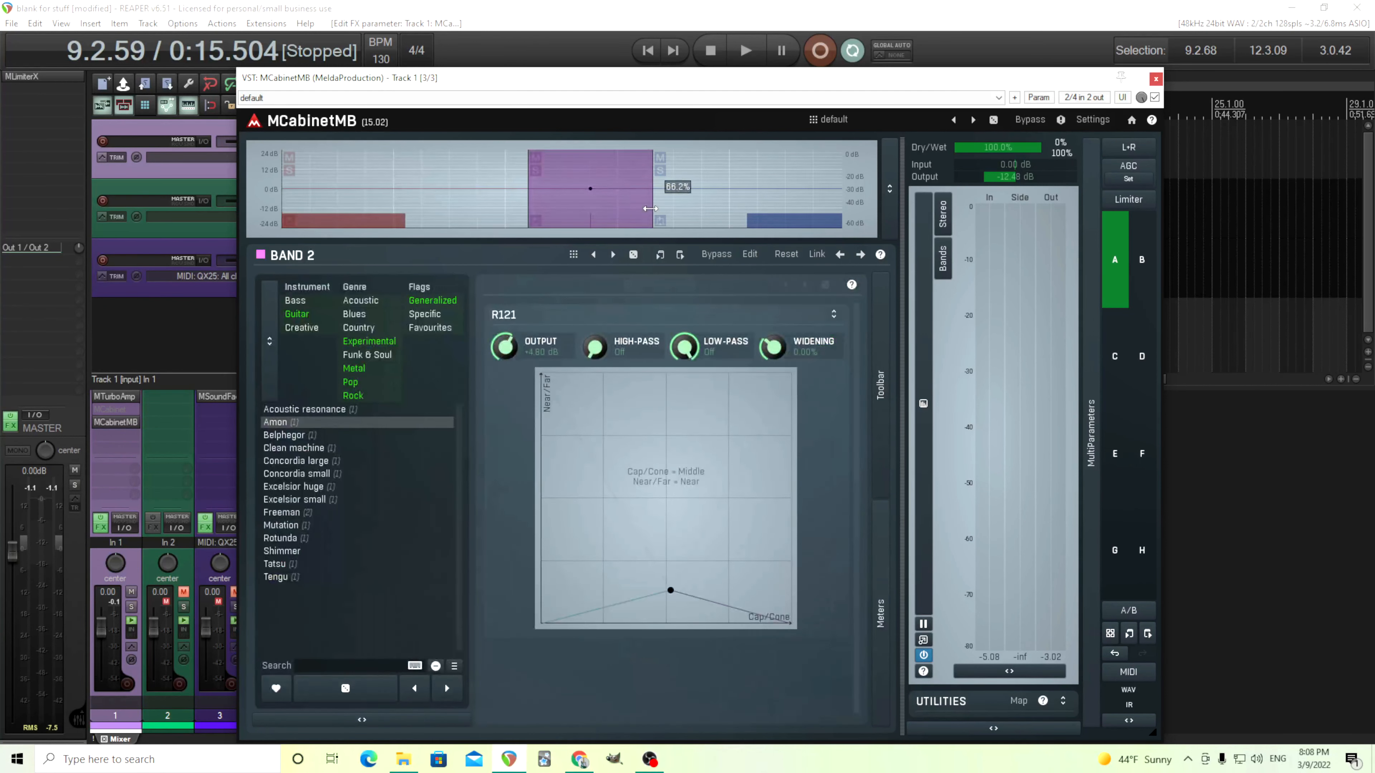